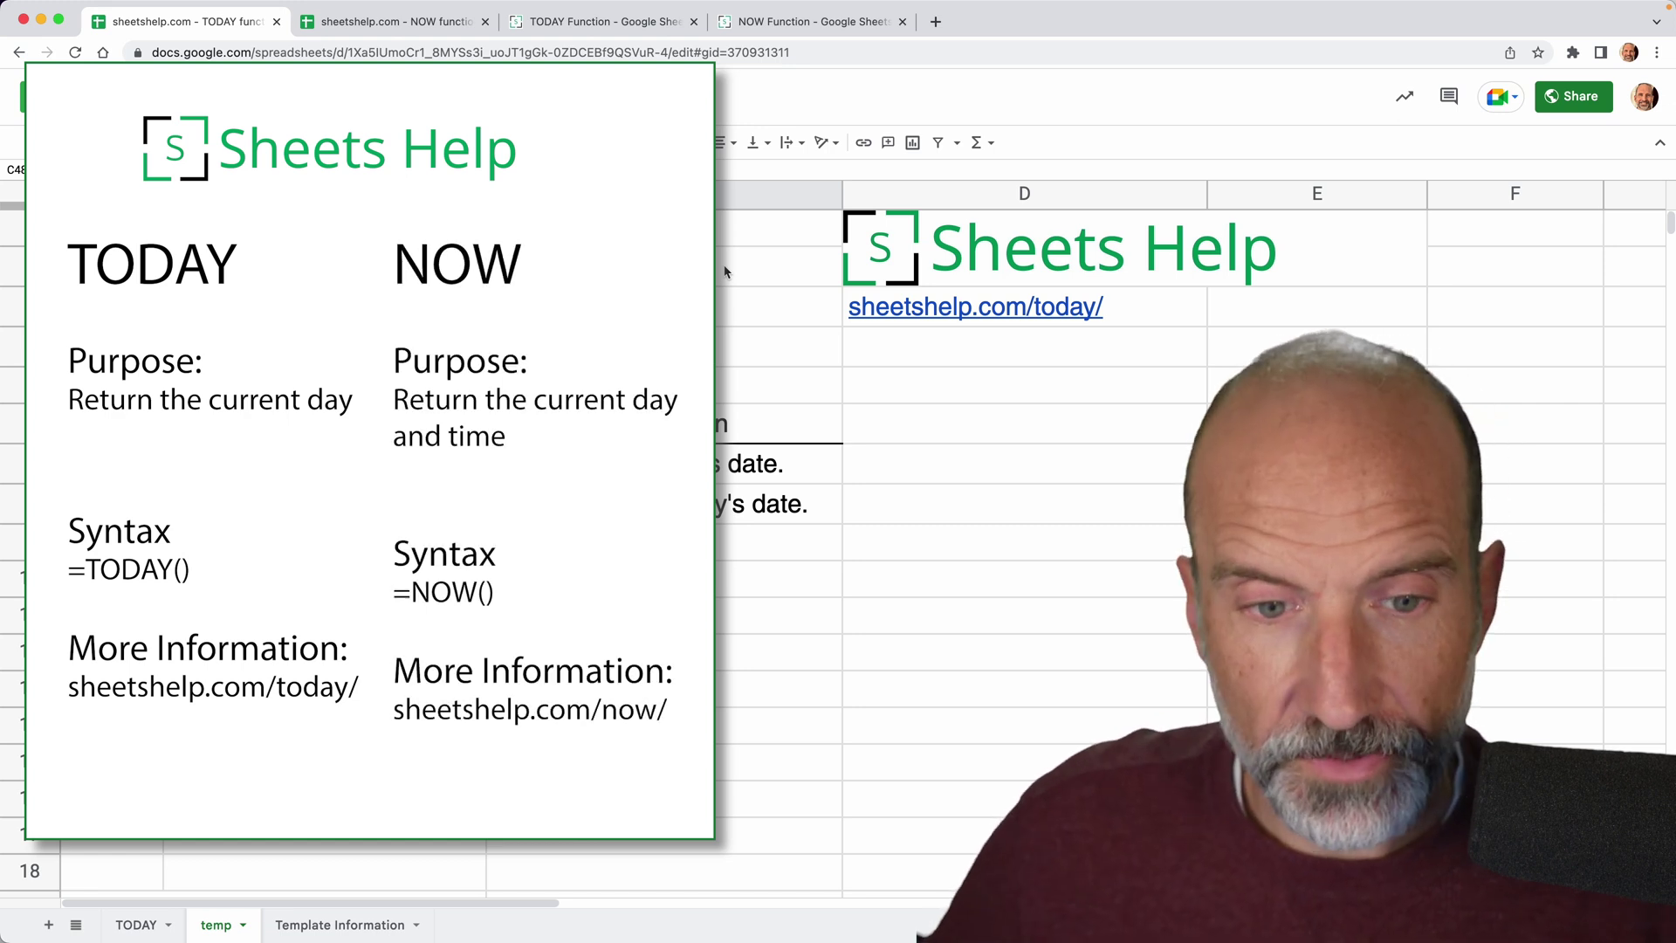
- Enter =TODAY() in B7 so it shows today's date, 9/28/2022
{"action": "left_click", "coordinate": [431, 471]}
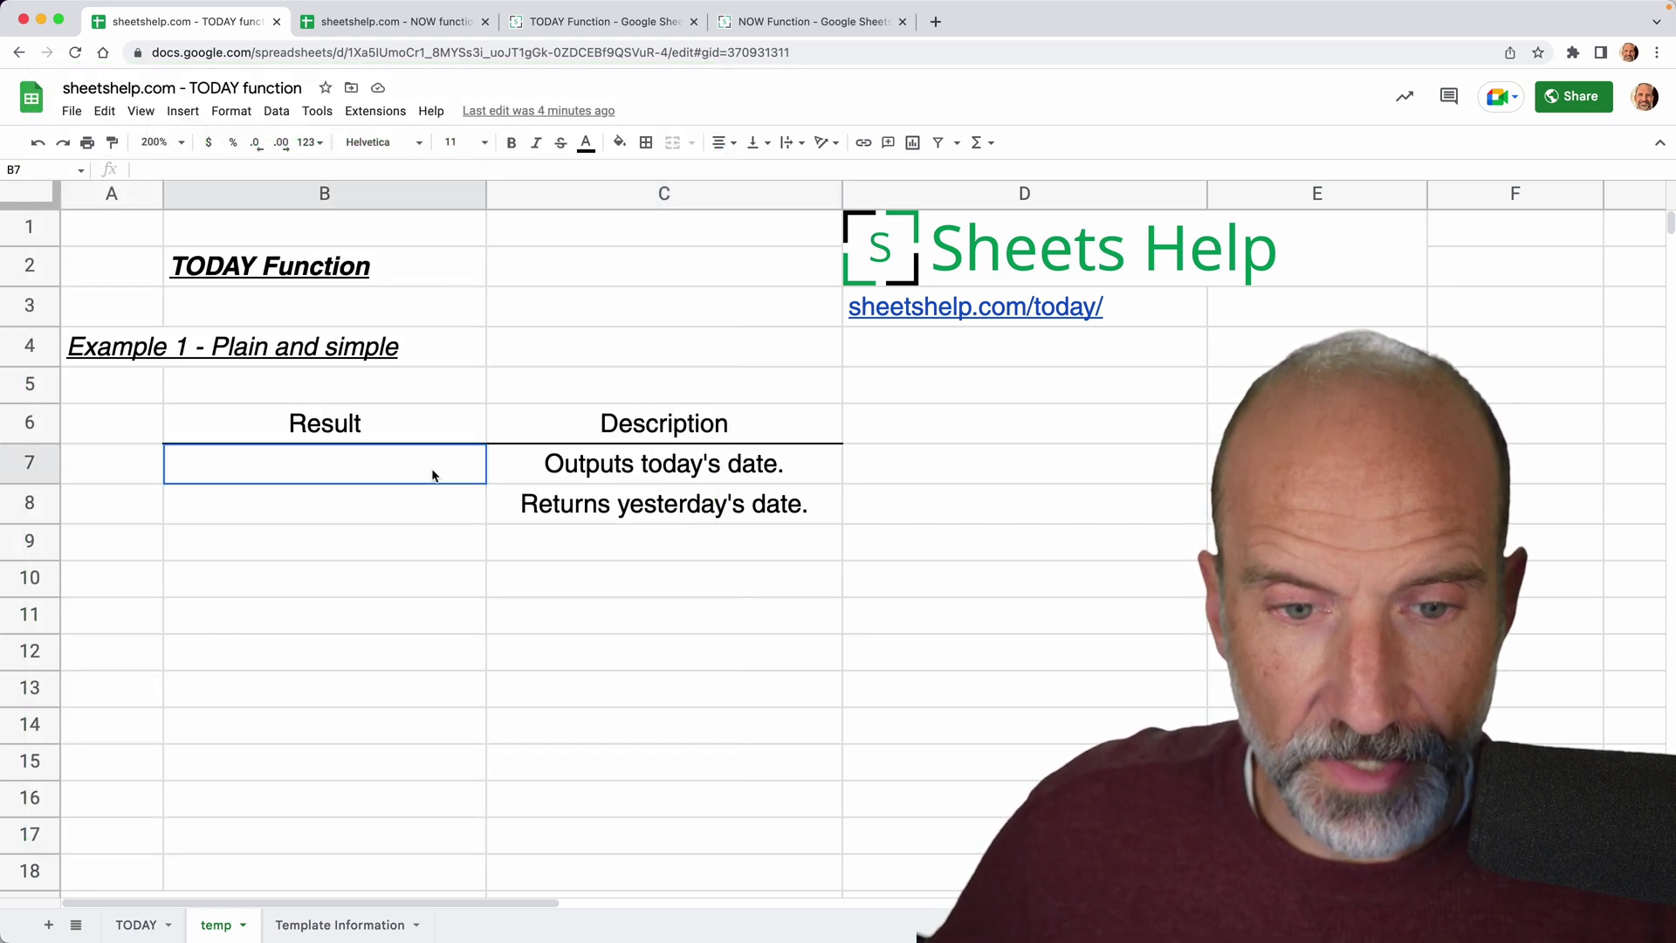
{"action": "type", "text": "=tod"}
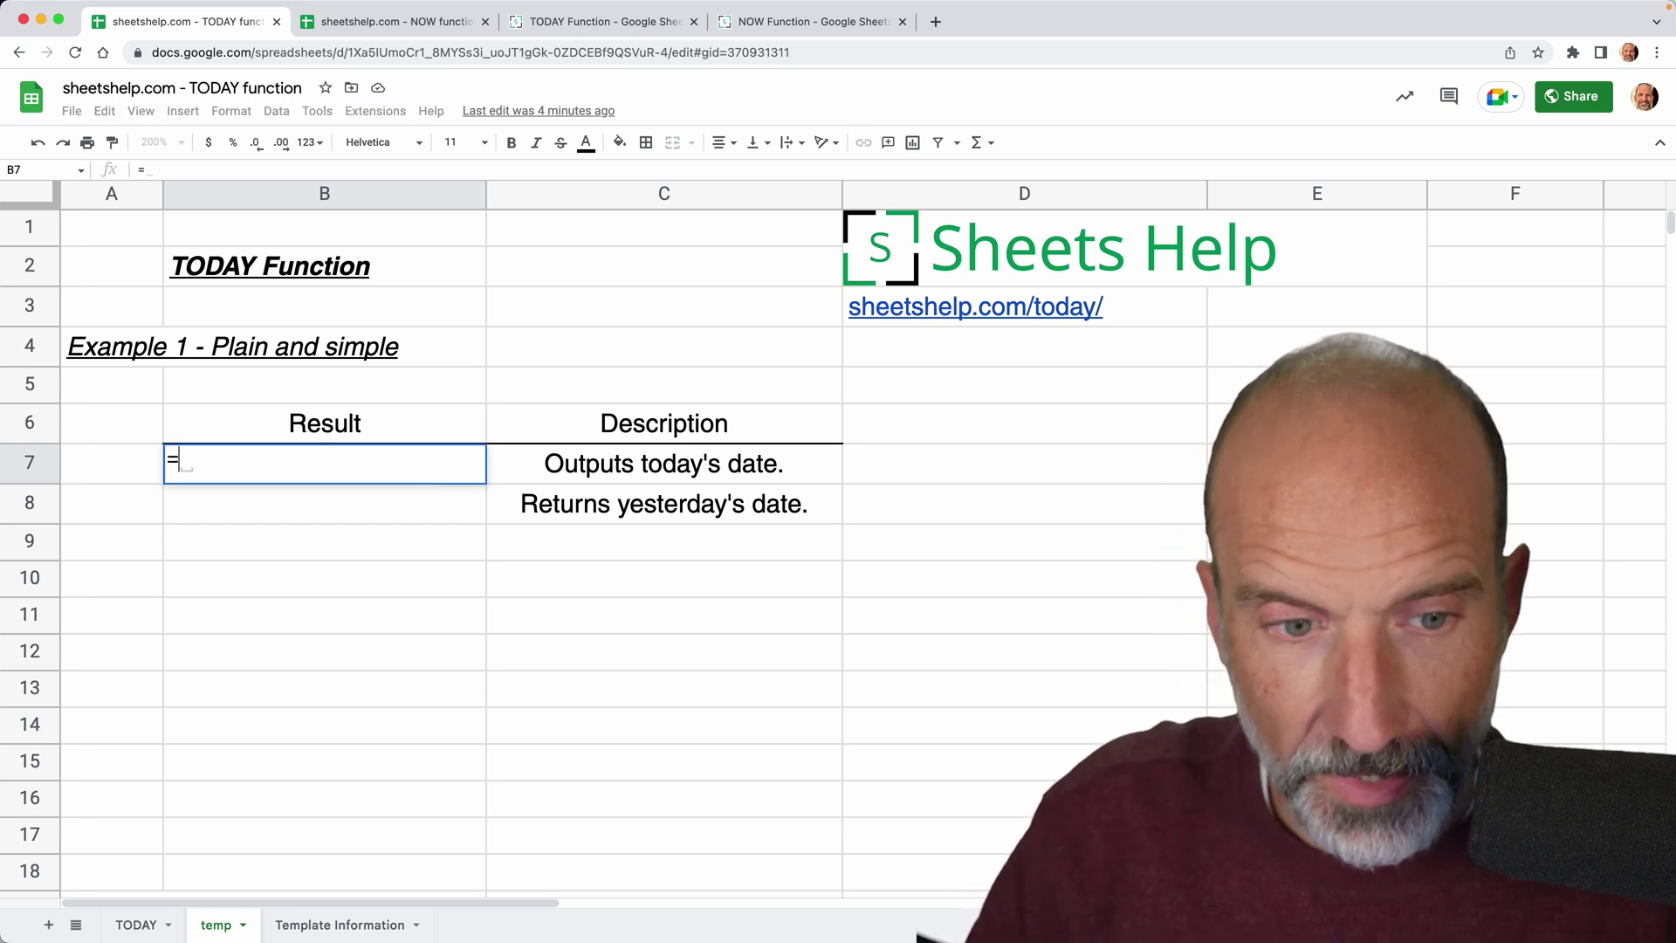
{"action": "type", "text": "ay"}
{"action": "key", "text": "BackSpace"}
{"action": "key", "text": "BackSpace"}
{"action": "key", "text": "BackSpace"}
{"action": "key", "text": "BackSpace"}
{"action": "key", "text": "BackSpace"}
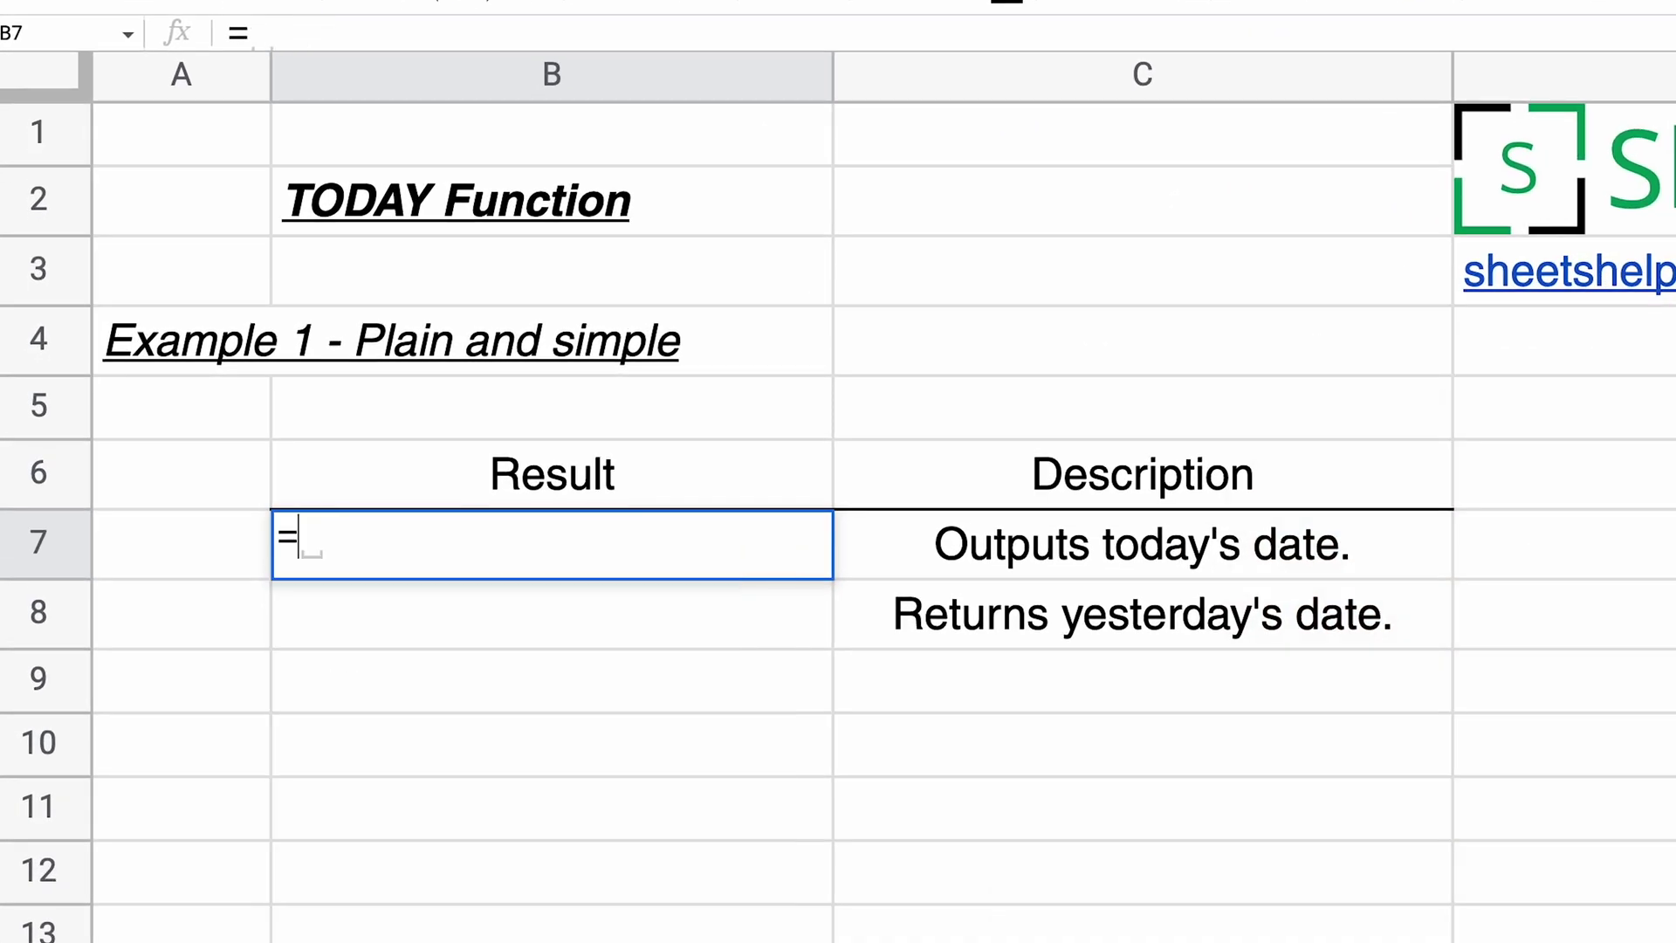
{"action": "type", "text": "TODAY("}
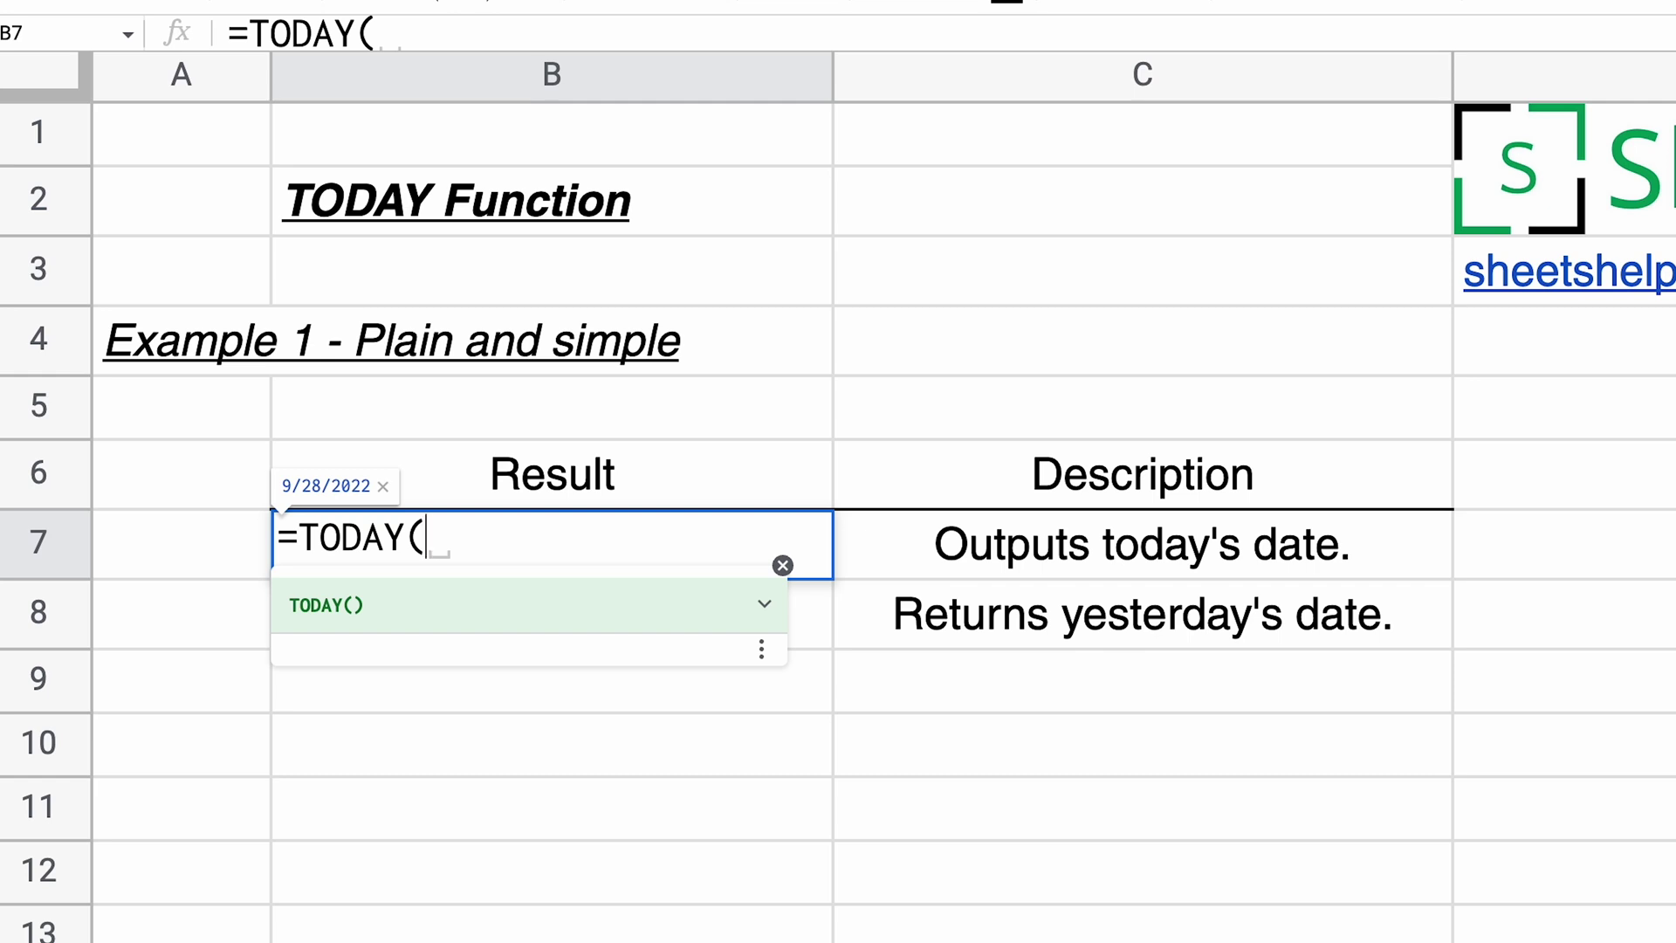
{"action": "type", "text": ")"}
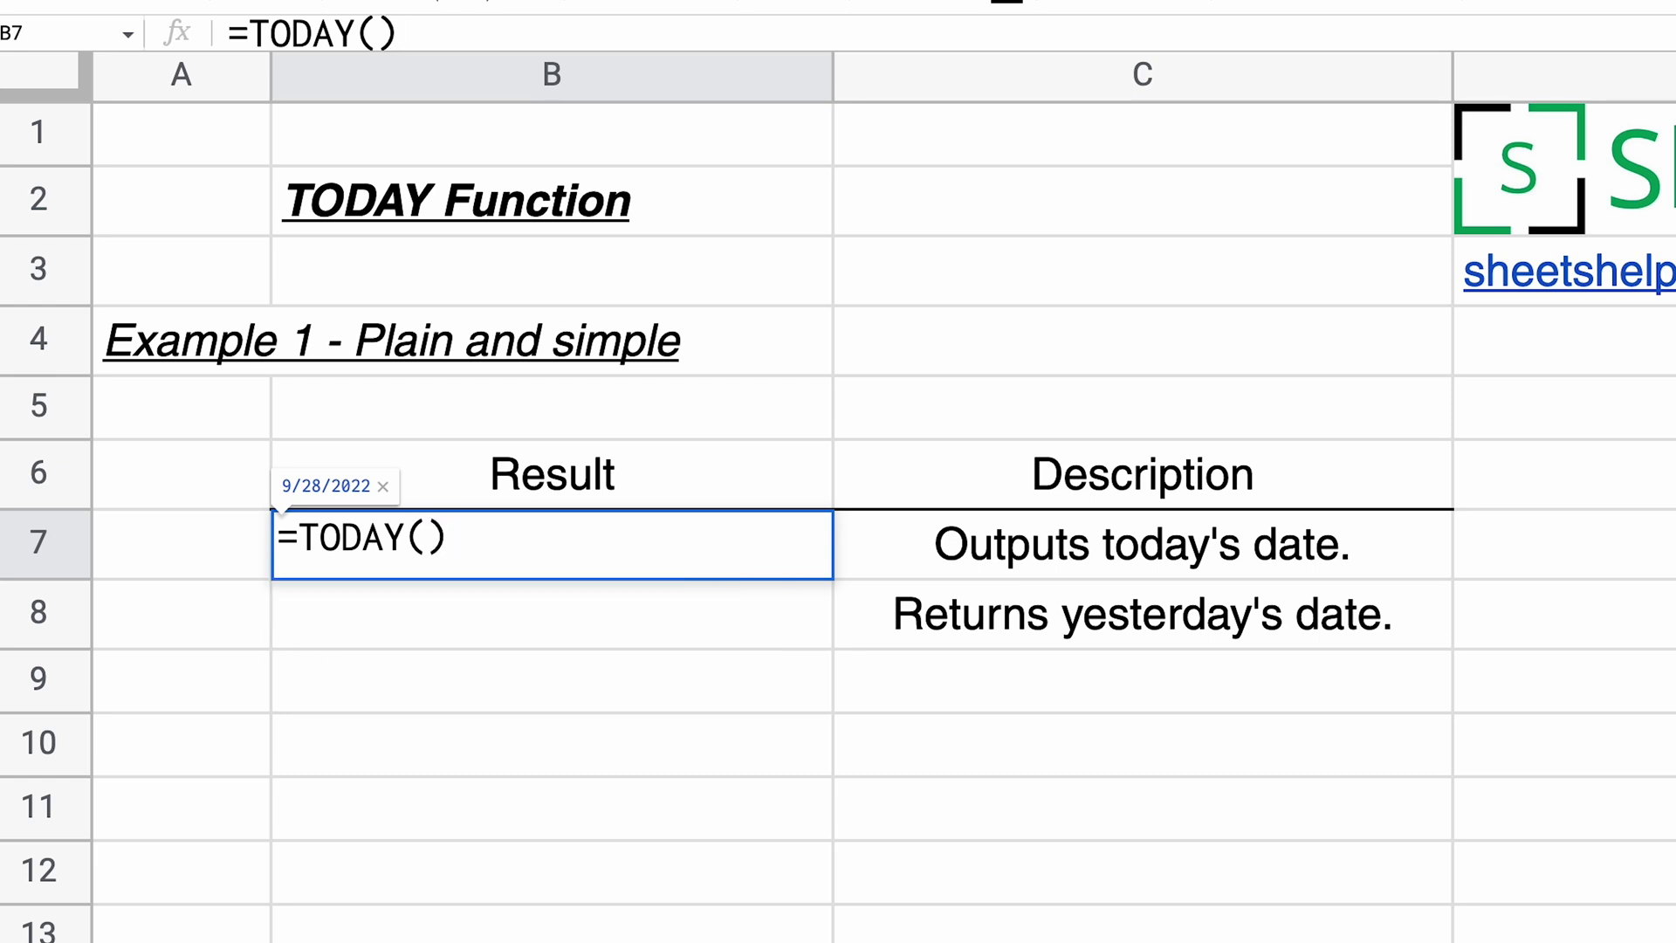
{"action": "key", "text": "Return"}
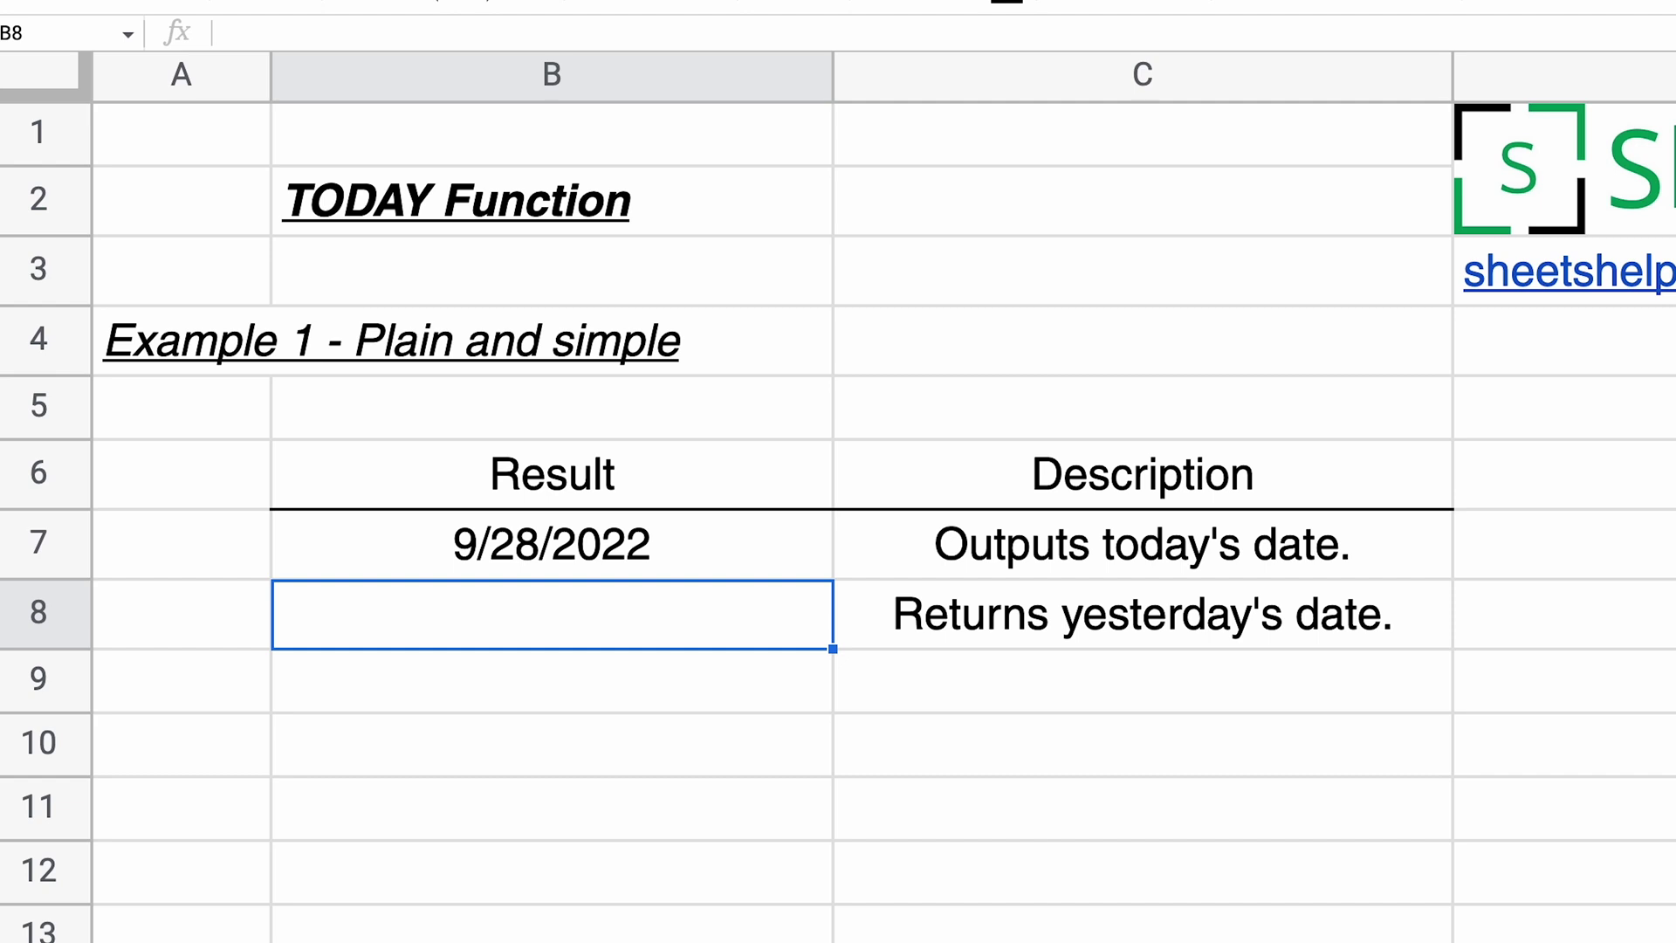
- Enter =TODAY()-1 in B8 so it shows yesterday's date, 9/27/2022
{"action": "type", "text": "=TODAY()"}
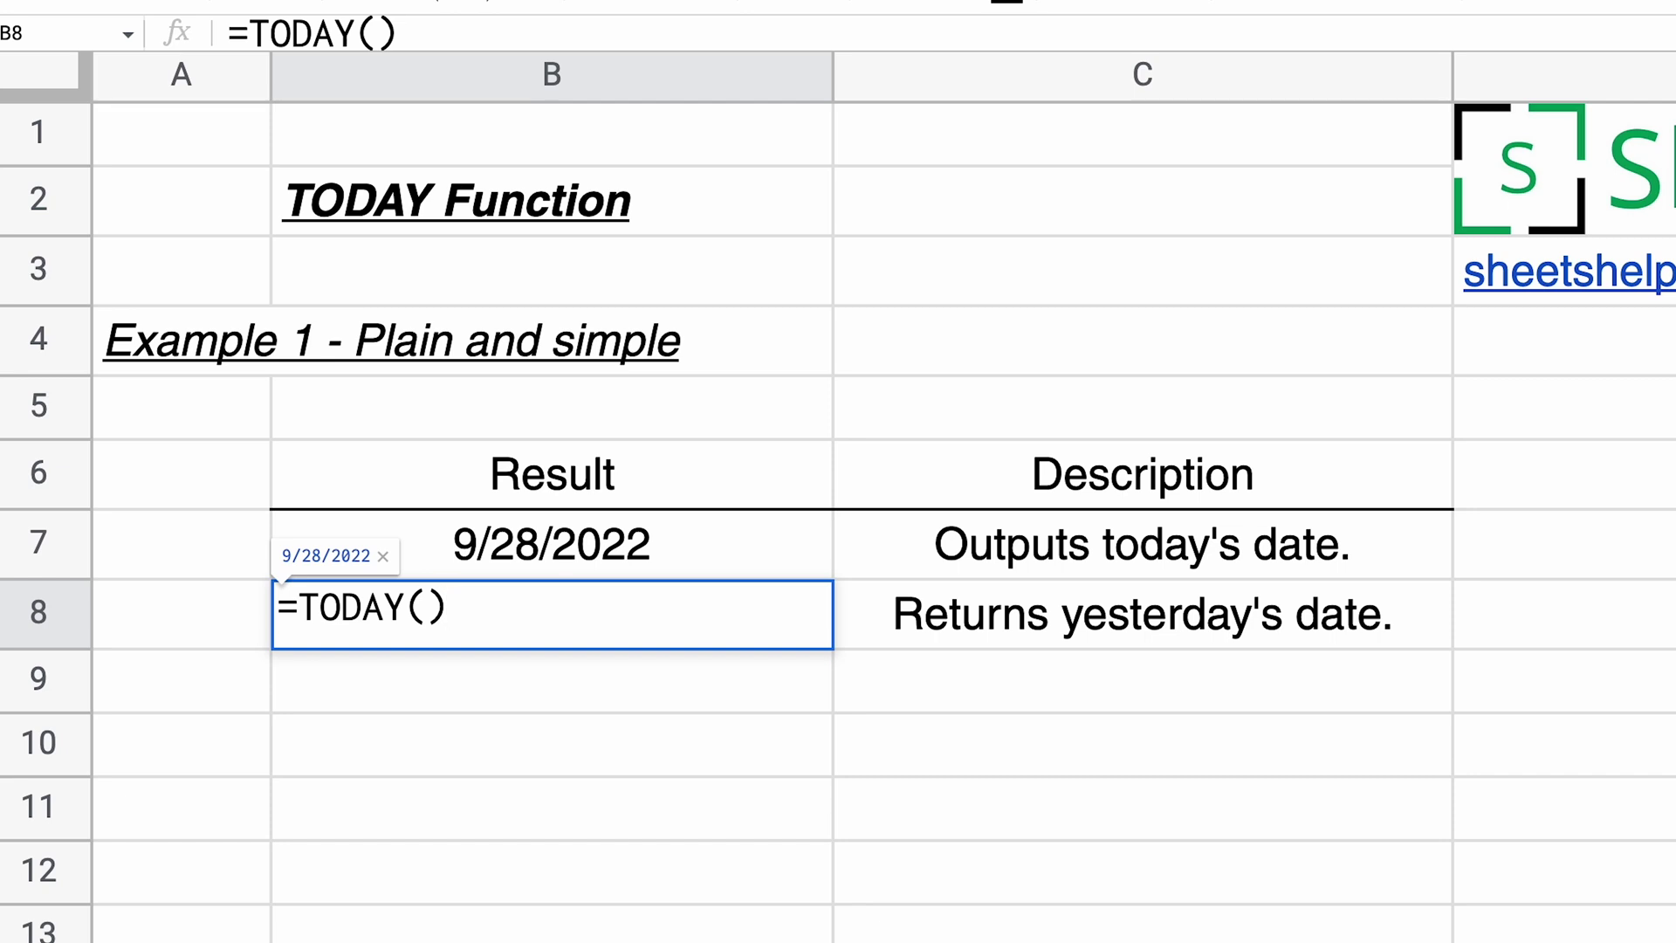
{"action": "type", "text": "-1"}
{"action": "key", "text": "Return"}
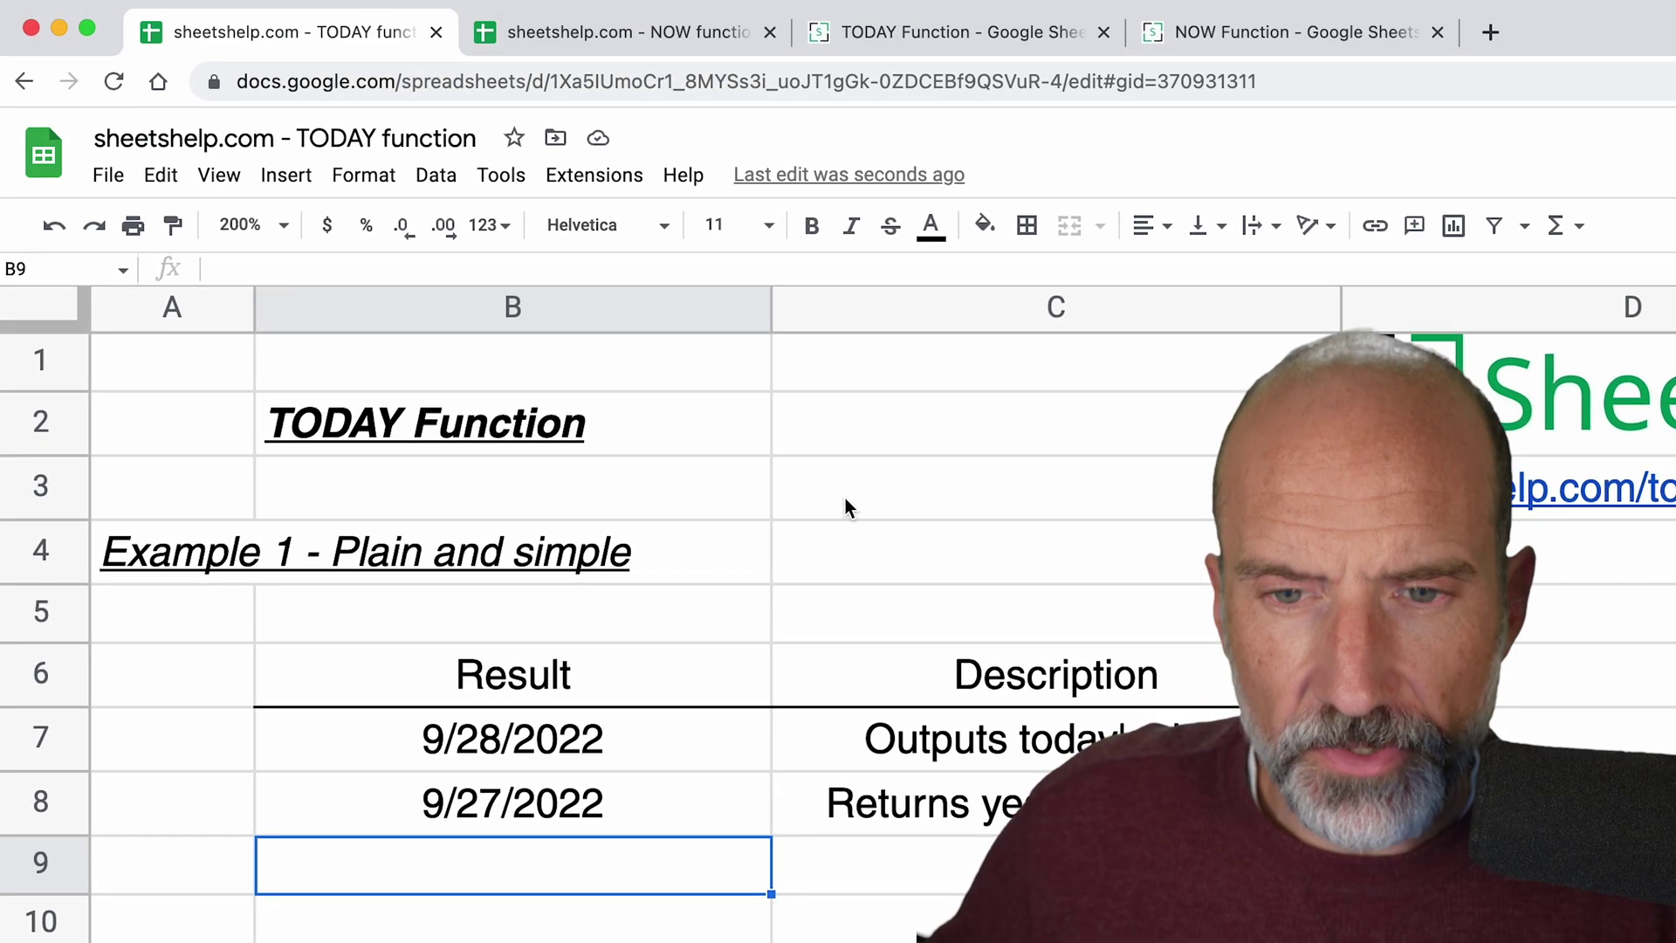
{"action": "left_click", "coordinate": [940, 253]}
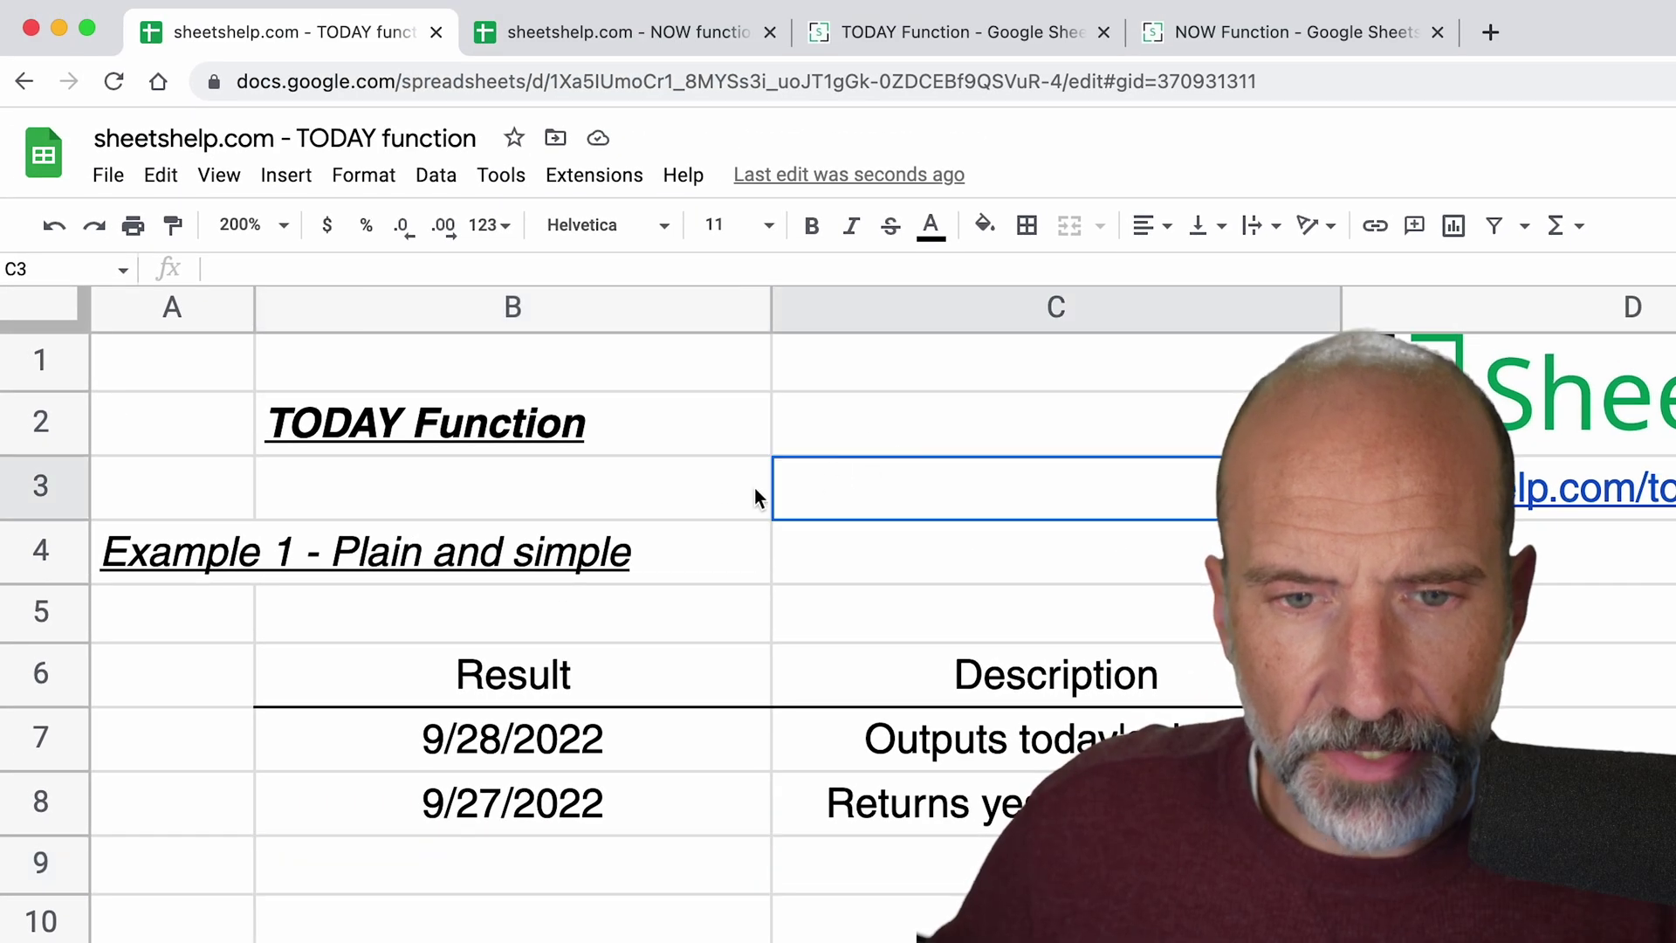
- Move from the sheetshelp.com TODAY article to the NOW Function article
{"action": "left_click", "coordinate": [713, 526]}
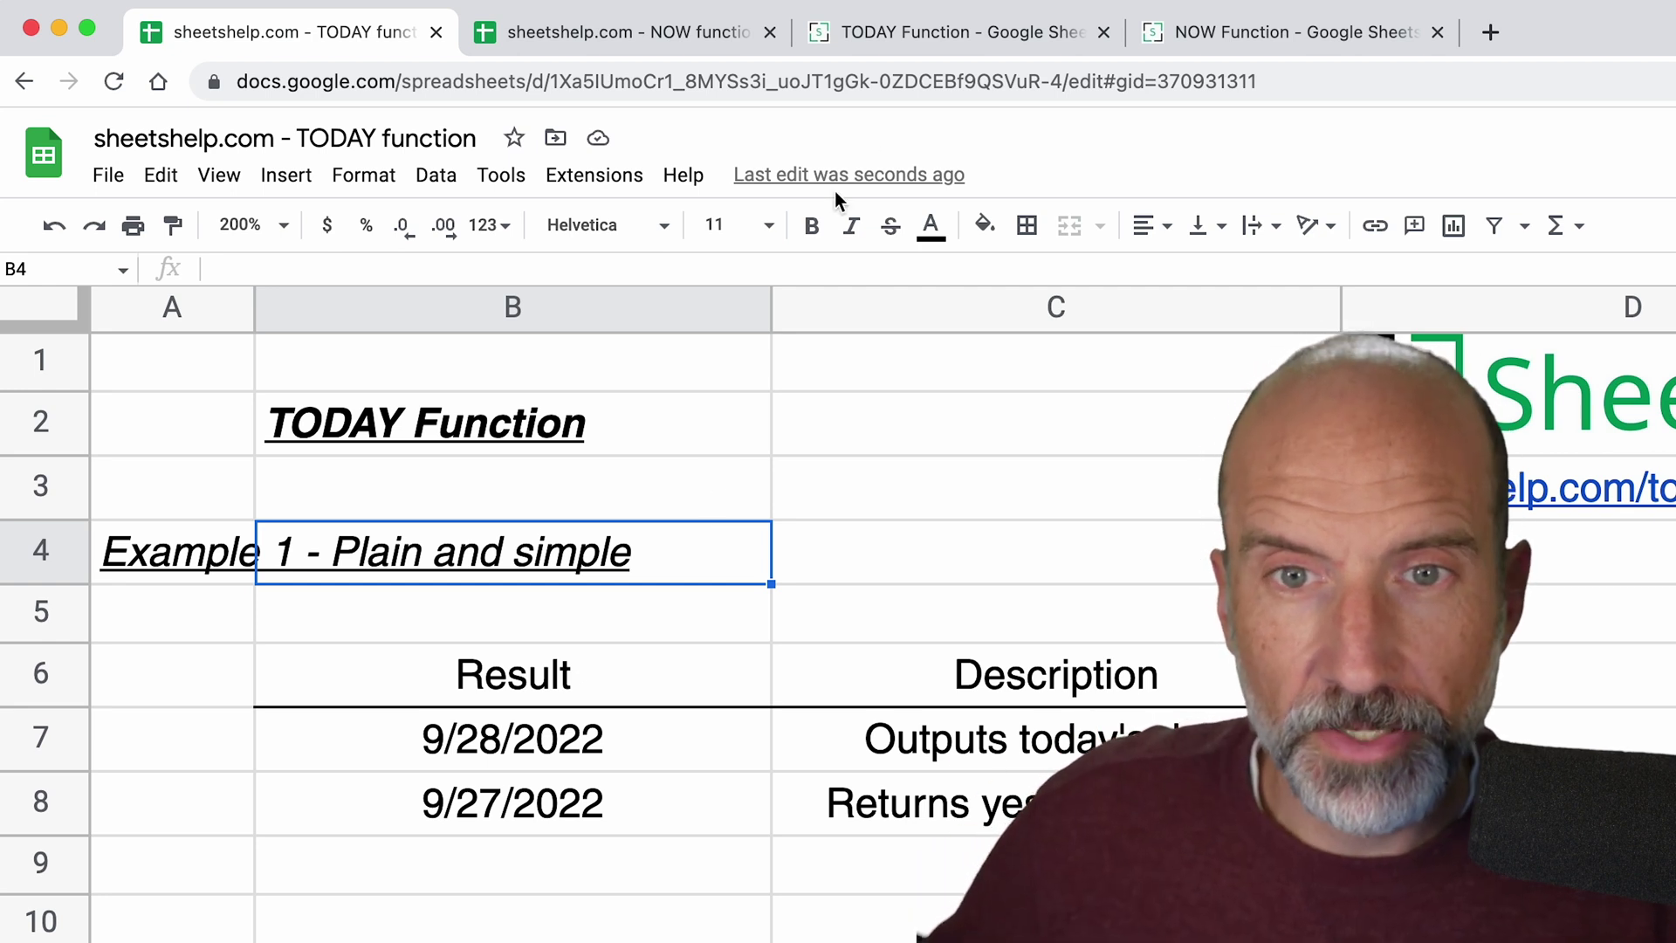
{"action": "left_click", "coordinate": [924, 37]}
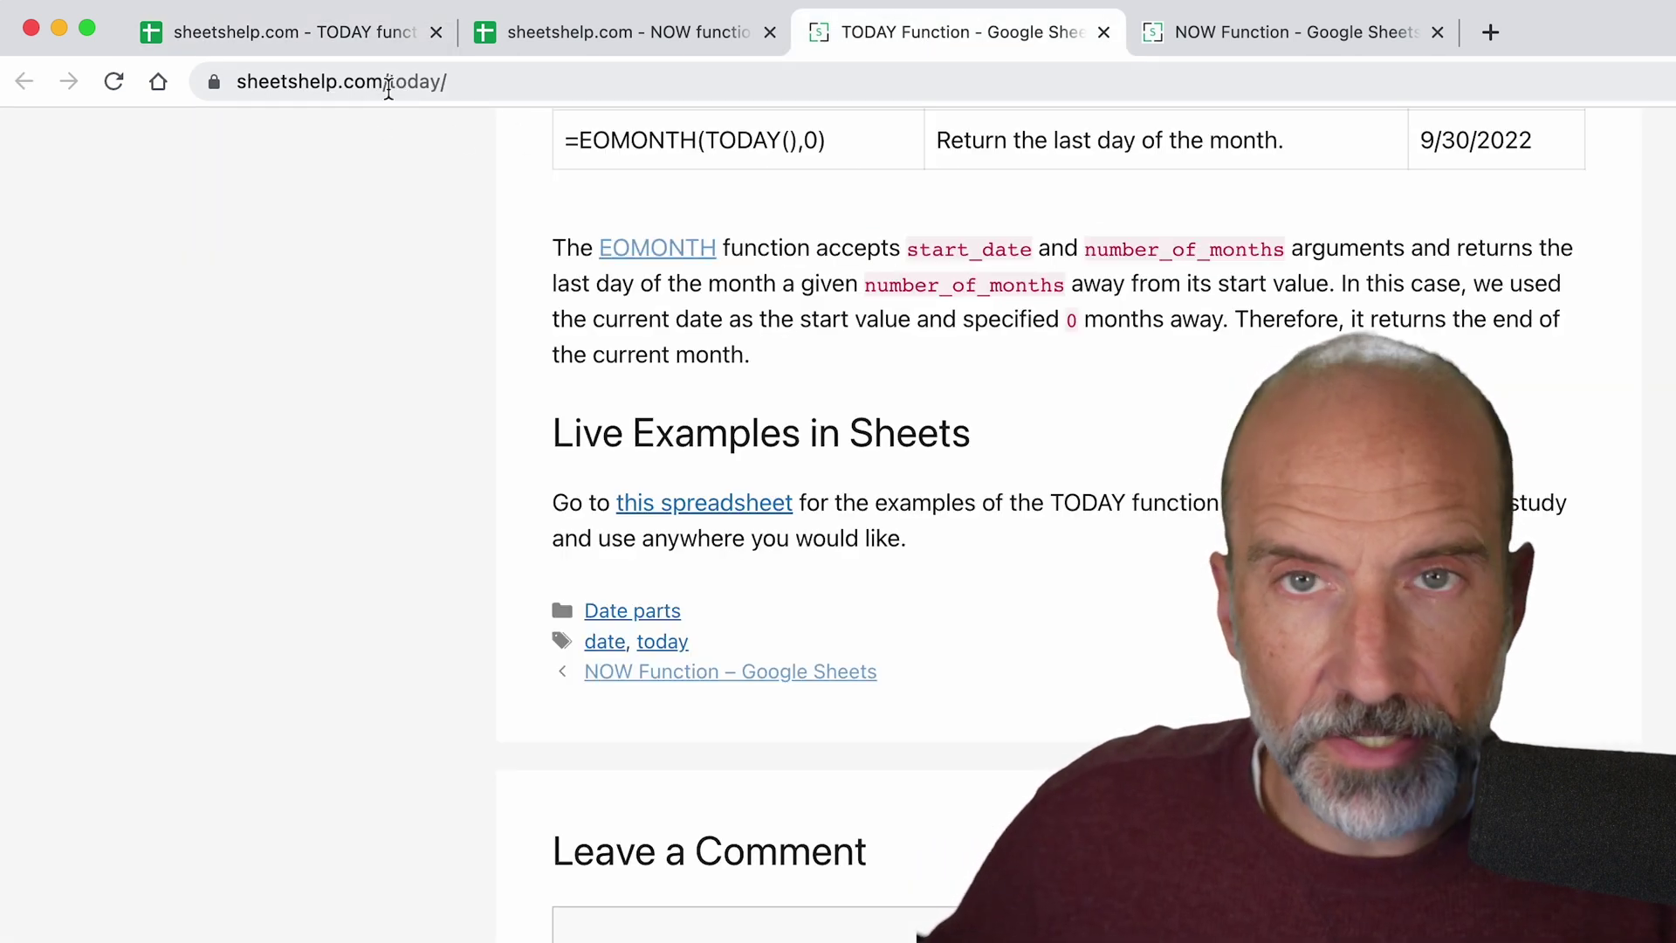
{"action": "left_click", "coordinate": [1181, 35]}
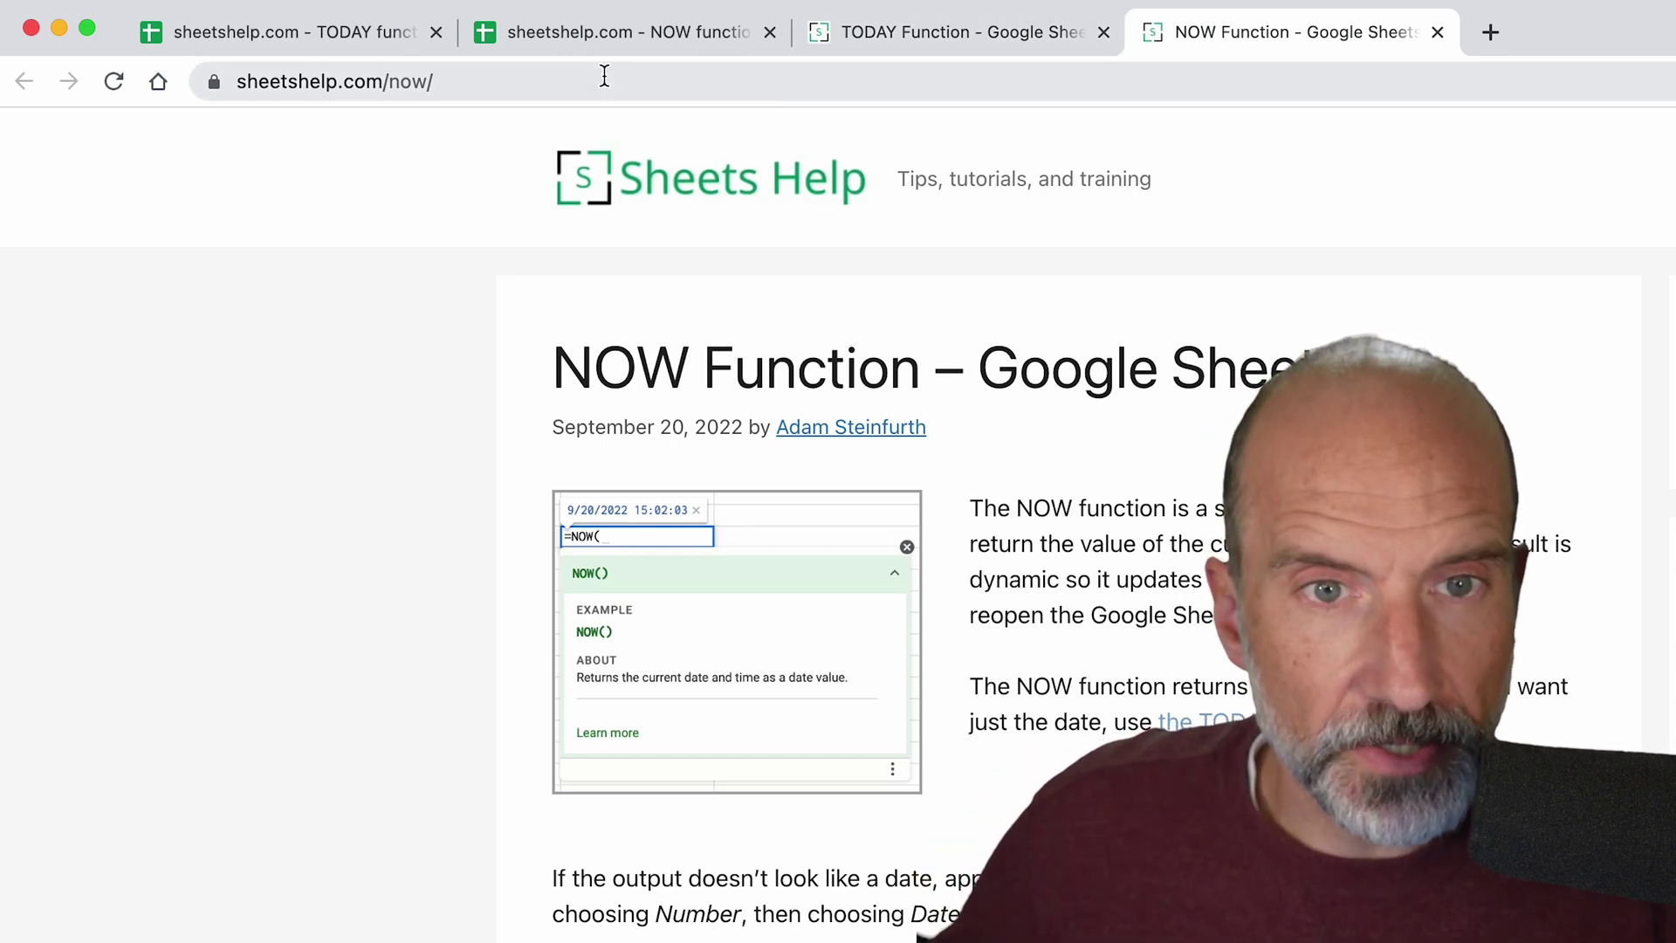
- In the NOW Function sheet, enter =NOW() in C7, returning 9/28/2022 18:06:51
{"action": "left_click", "coordinate": [595, 43]}
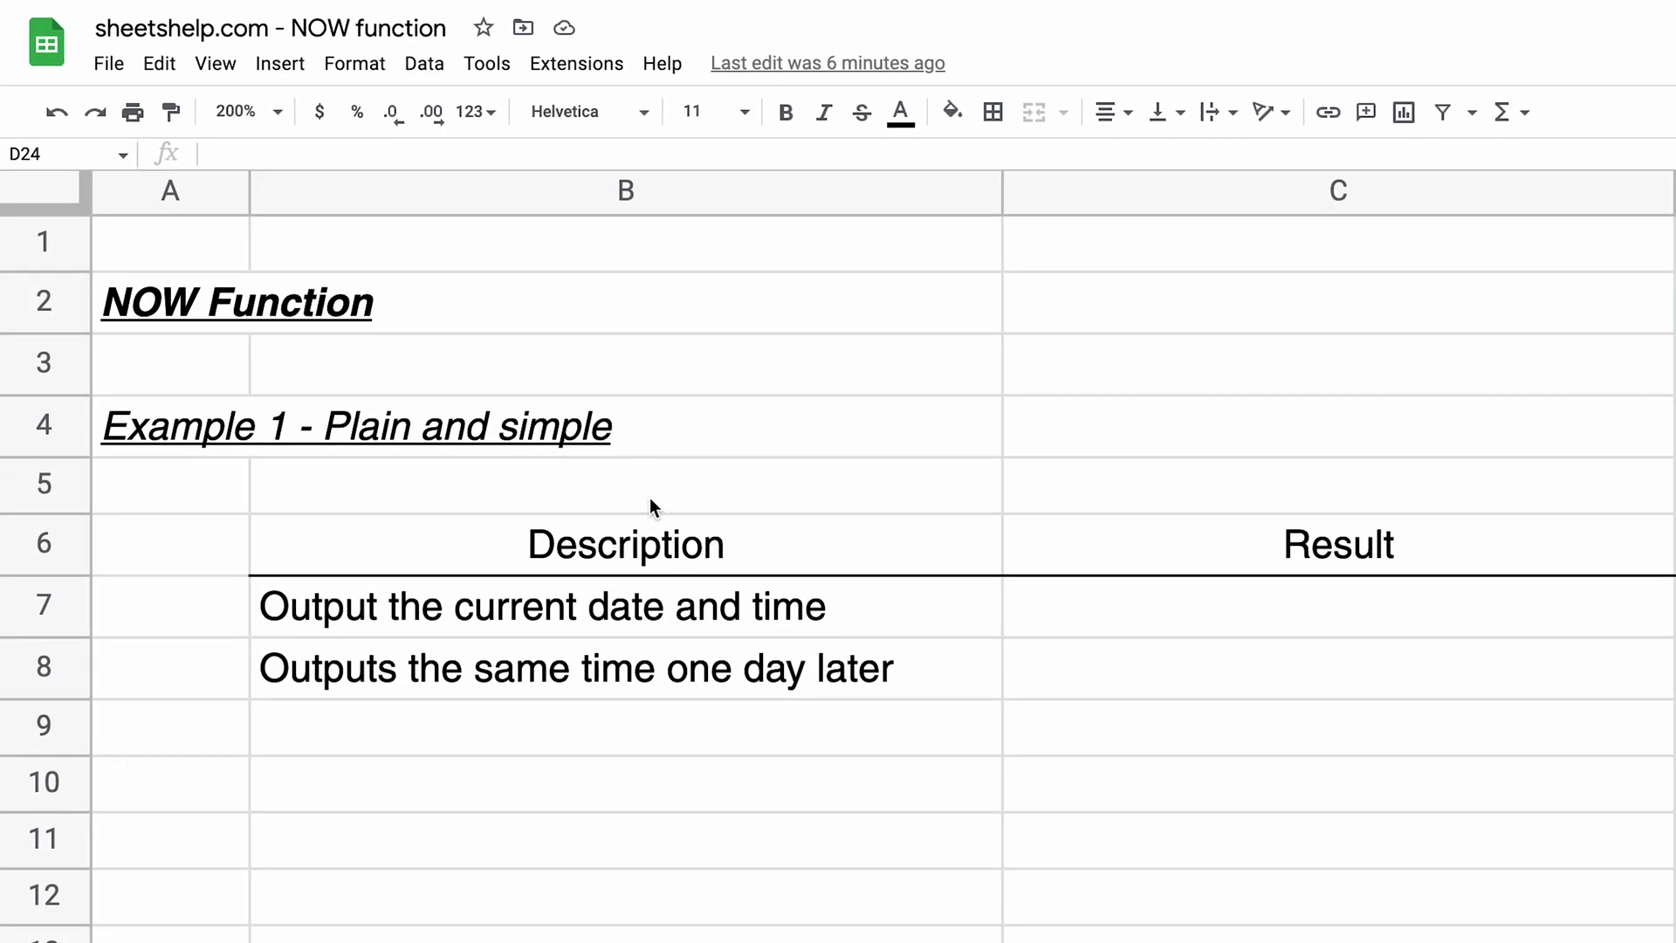
{"action": "left_click", "coordinate": [1161, 598]}
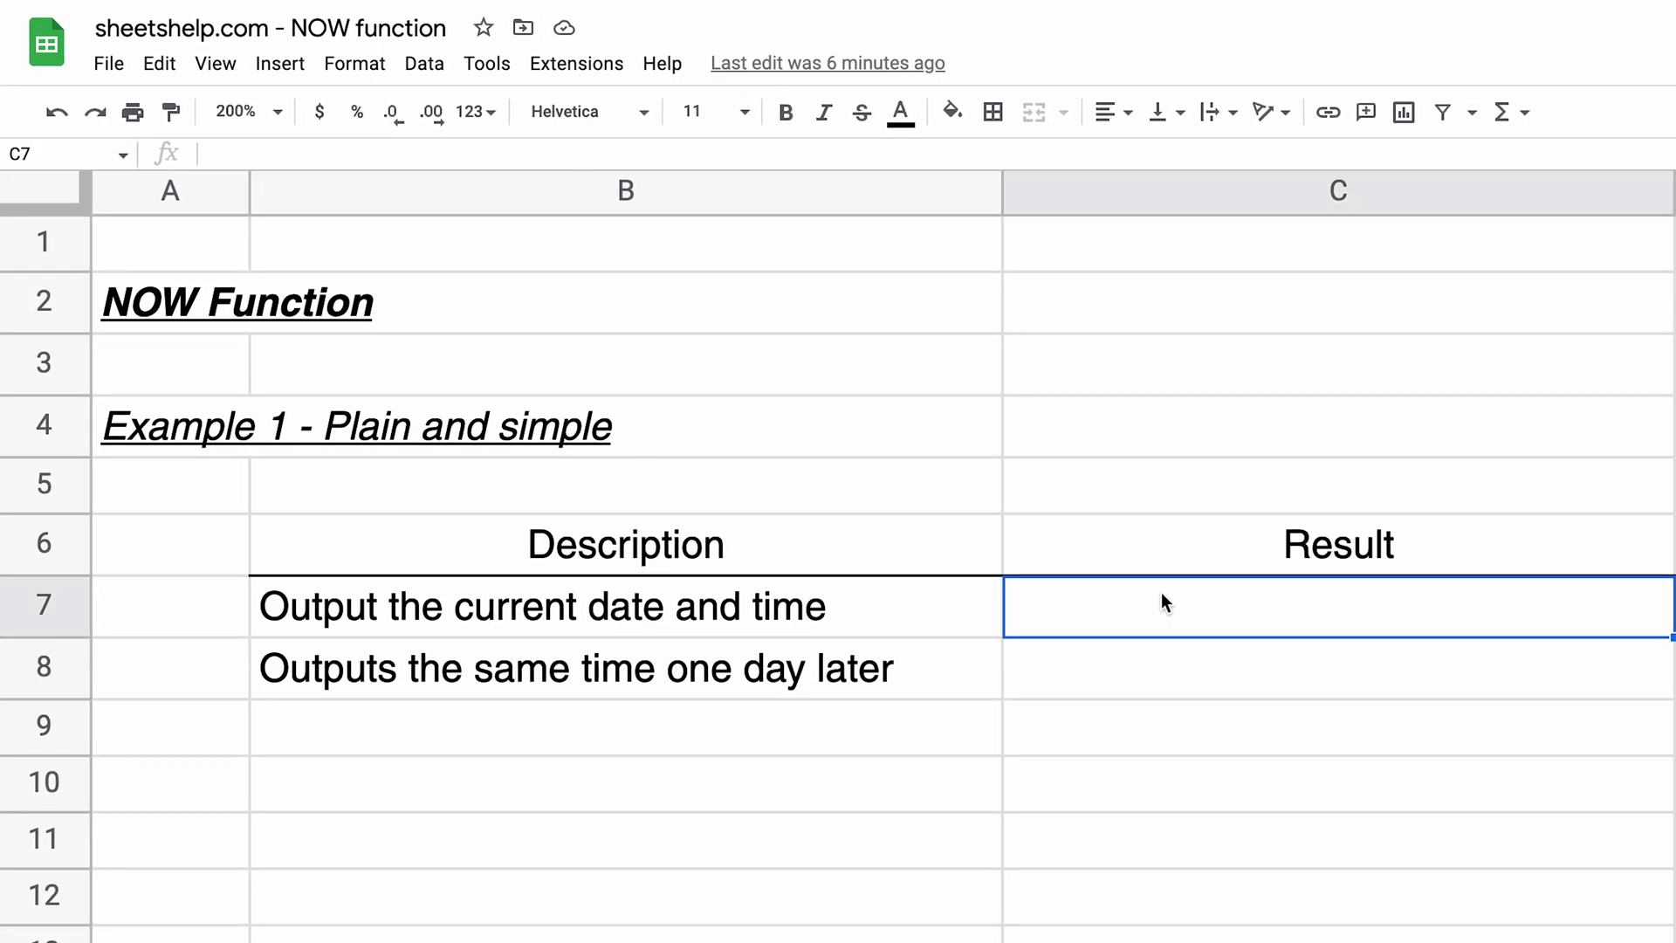
{"action": "type", "text": "=NOW()"}
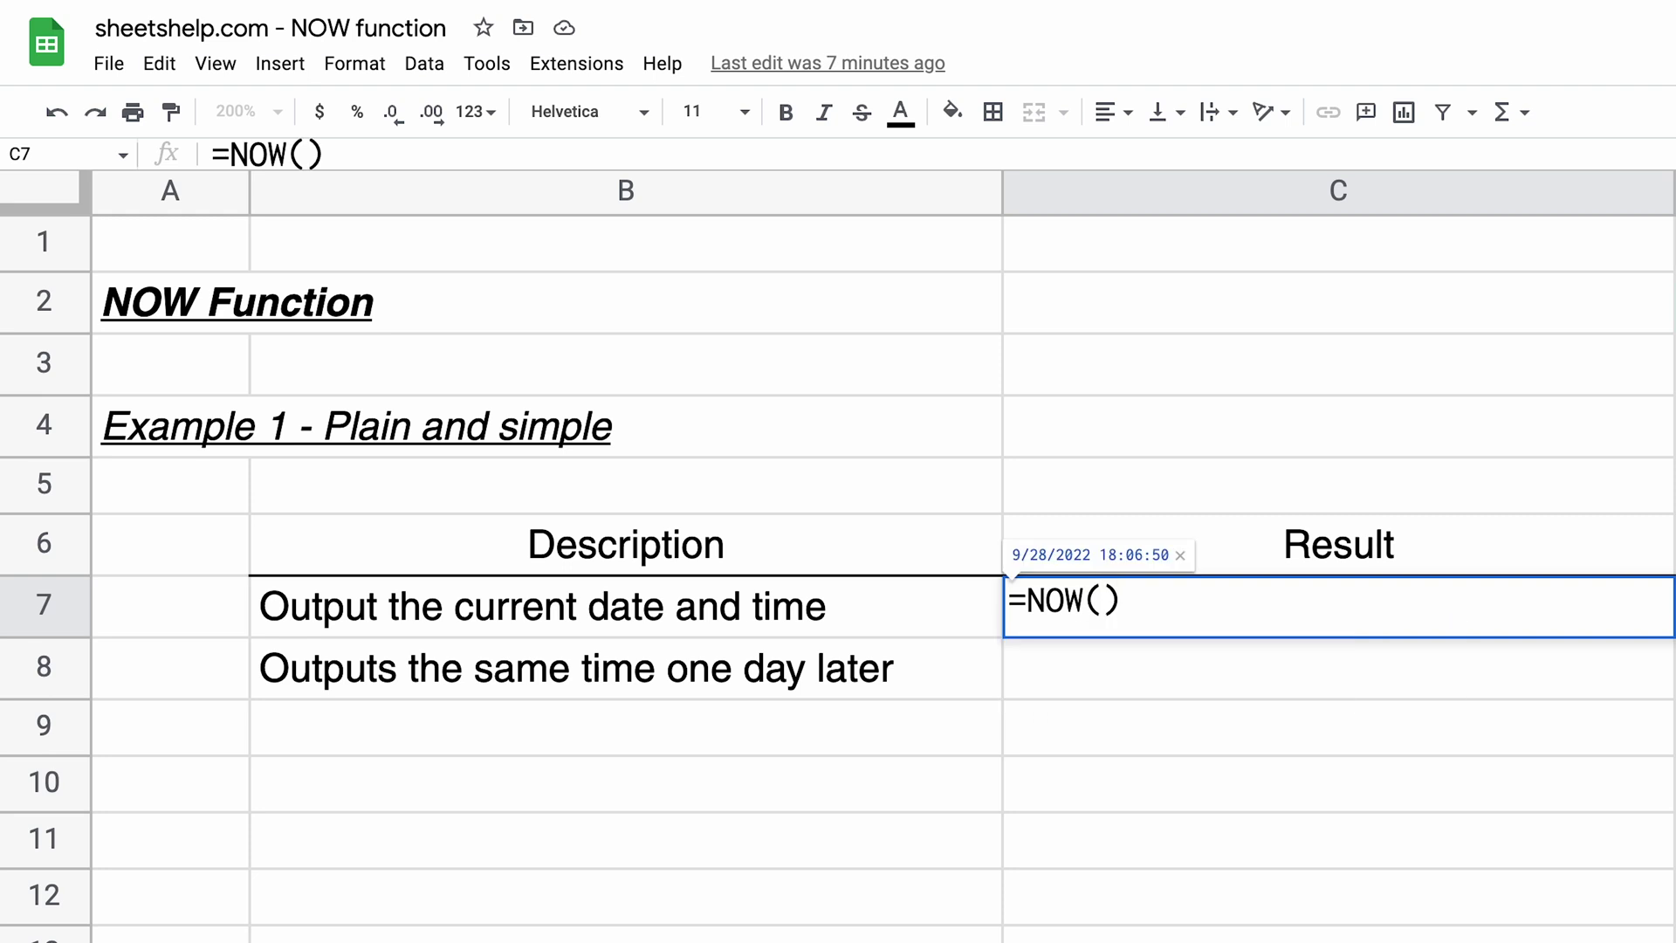
{"action": "key", "text": "Return"}
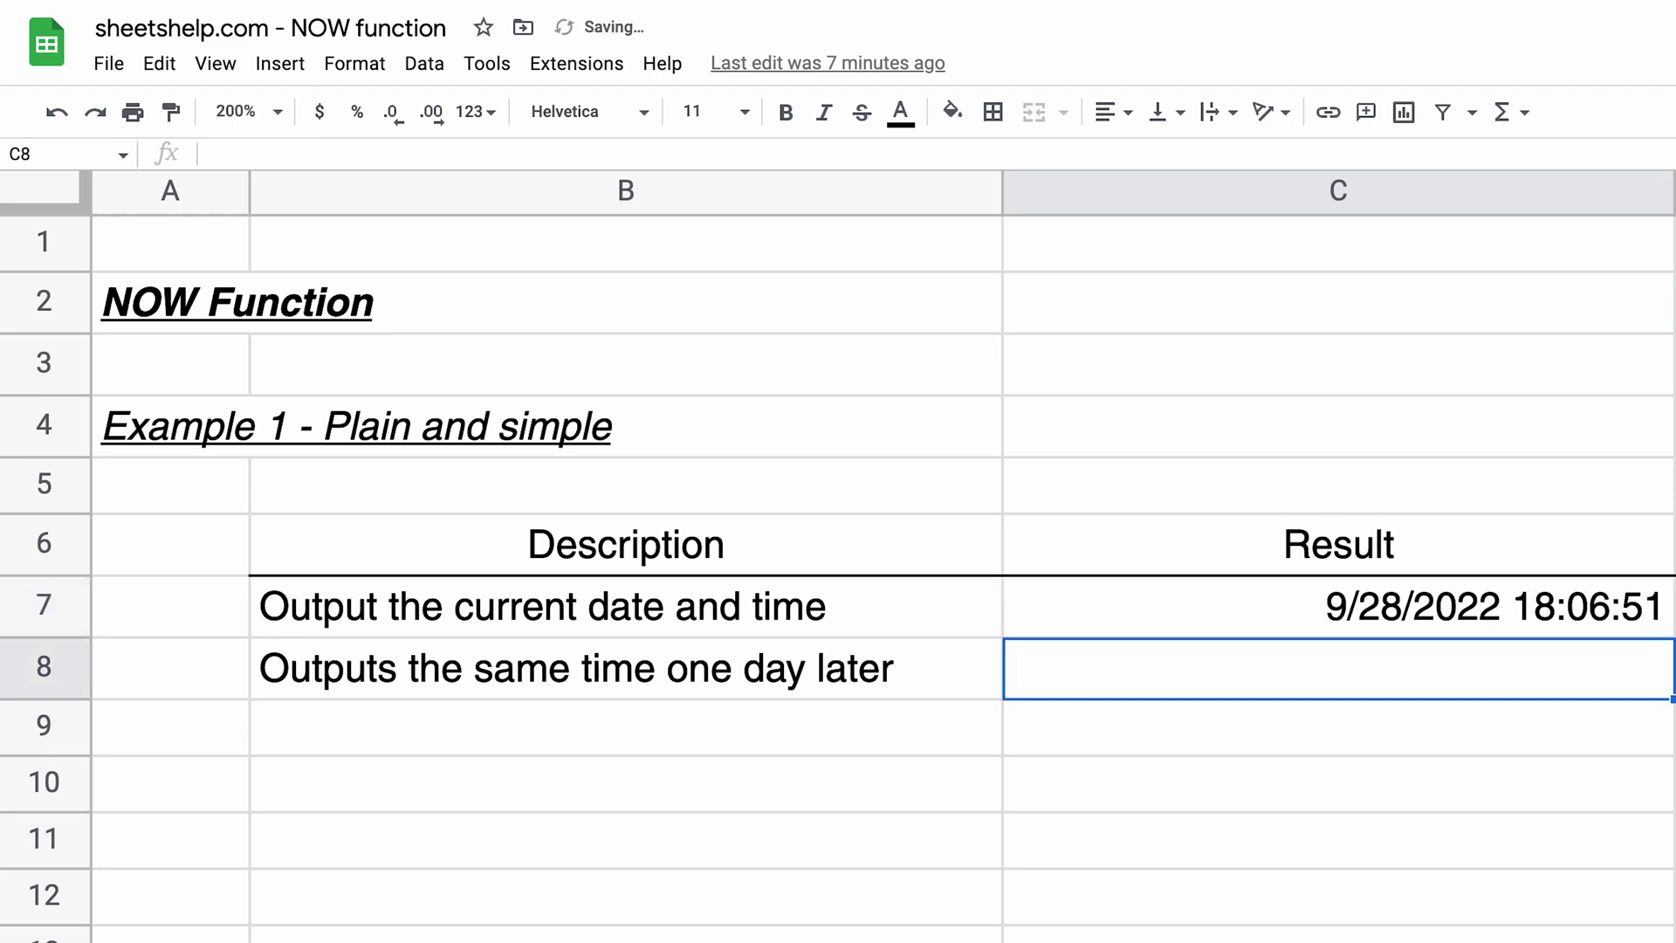
{"action": "left_click", "coordinate": [1250, 618]}
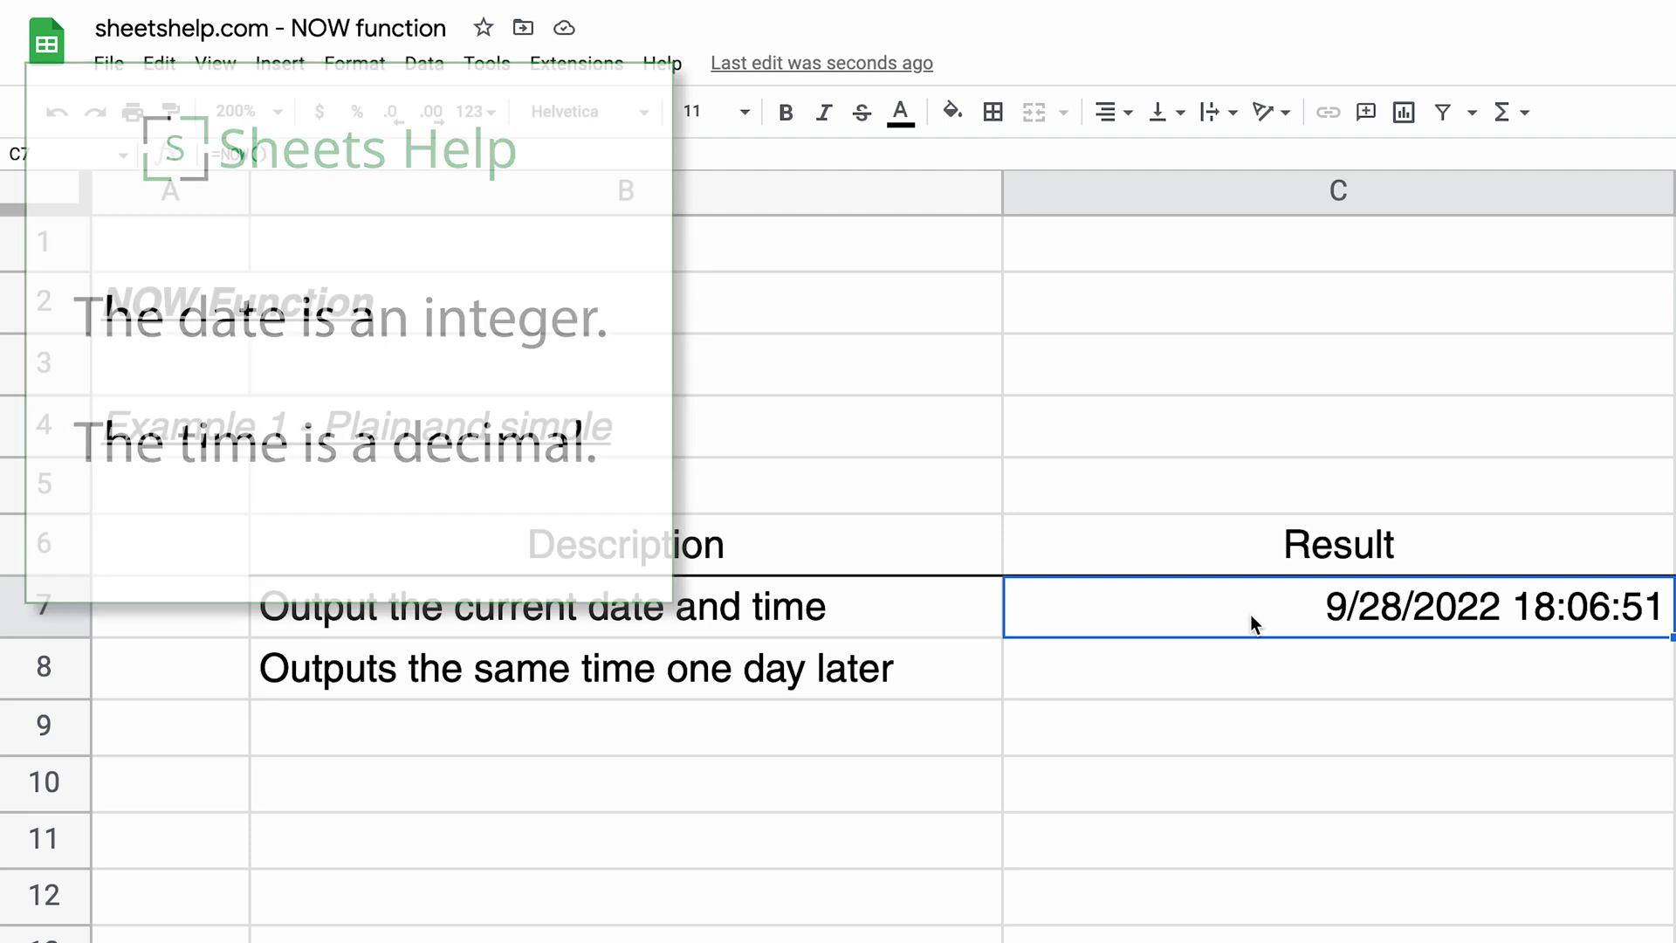
{"action": "left_click", "coordinate": [1258, 660]}
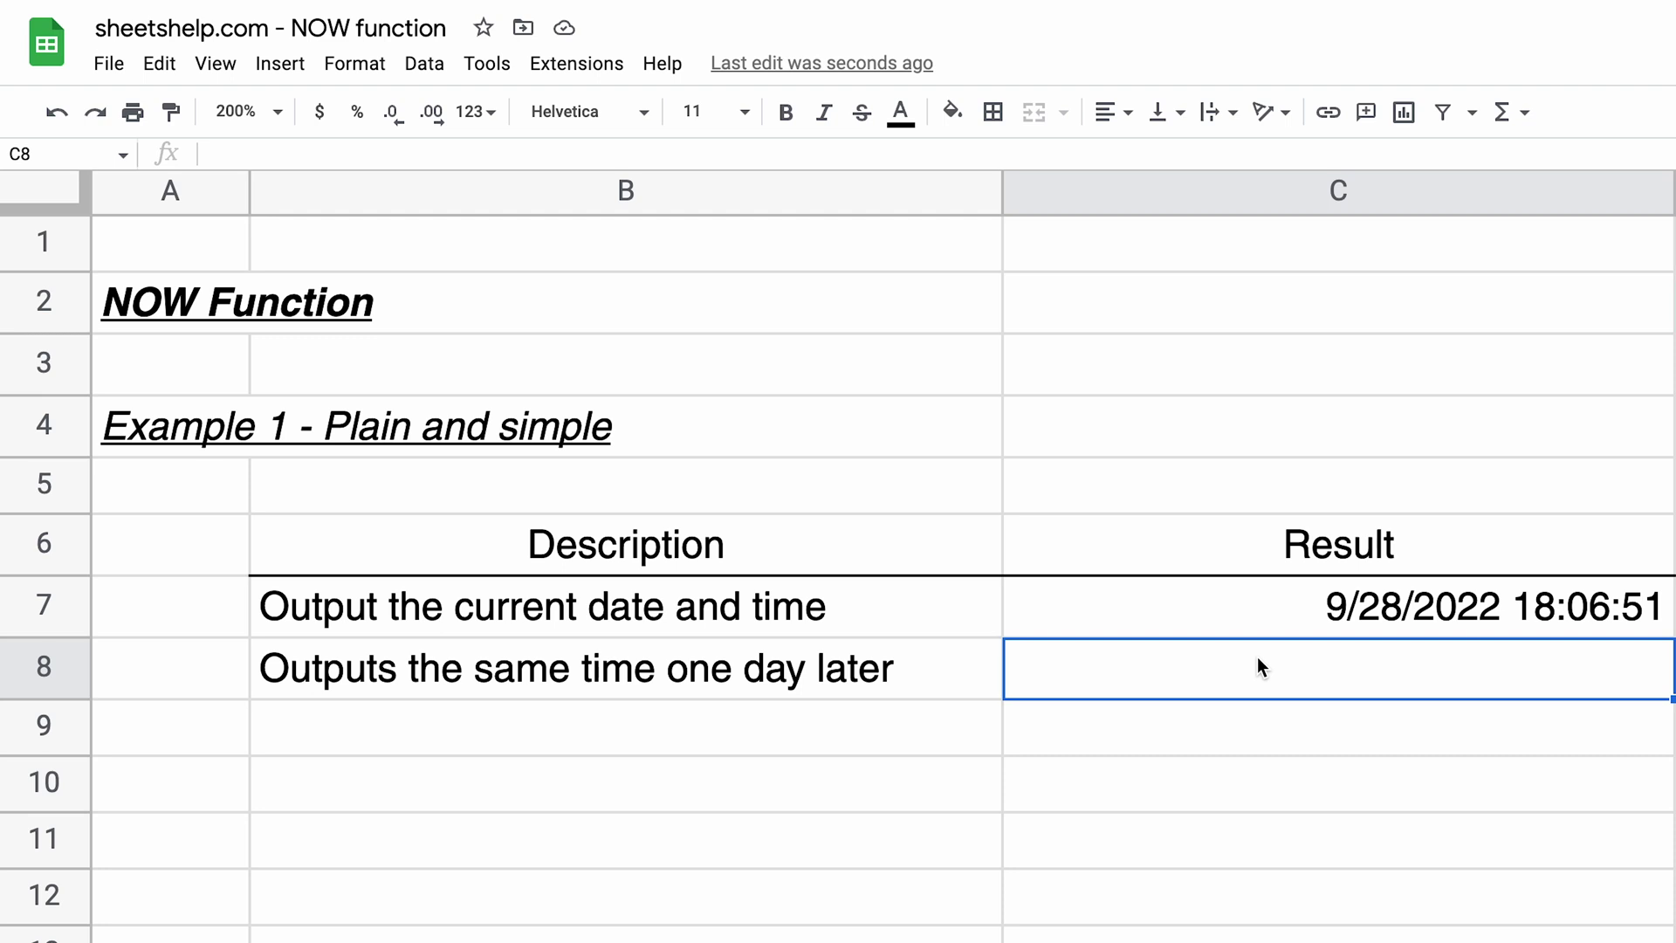
- Enter =NOW()+(1/24) in C8 to show one hour later, 9/28/2022 19:07:31
{"action": "type", "text": "="}
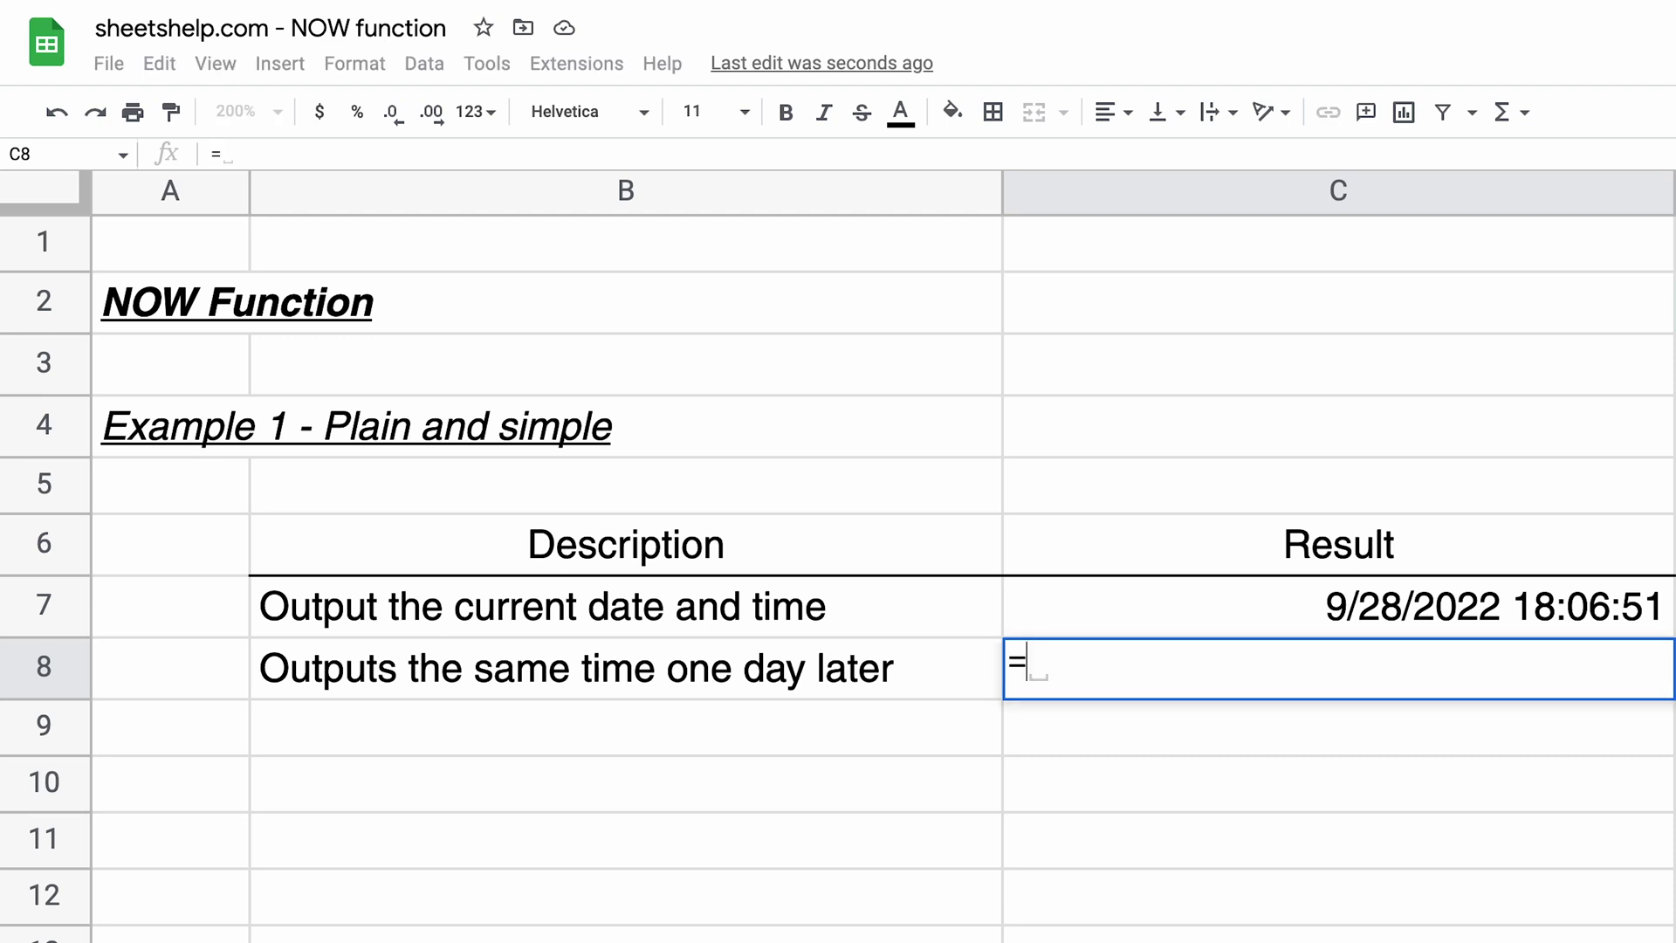
{"action": "type", "text": "NOW("}
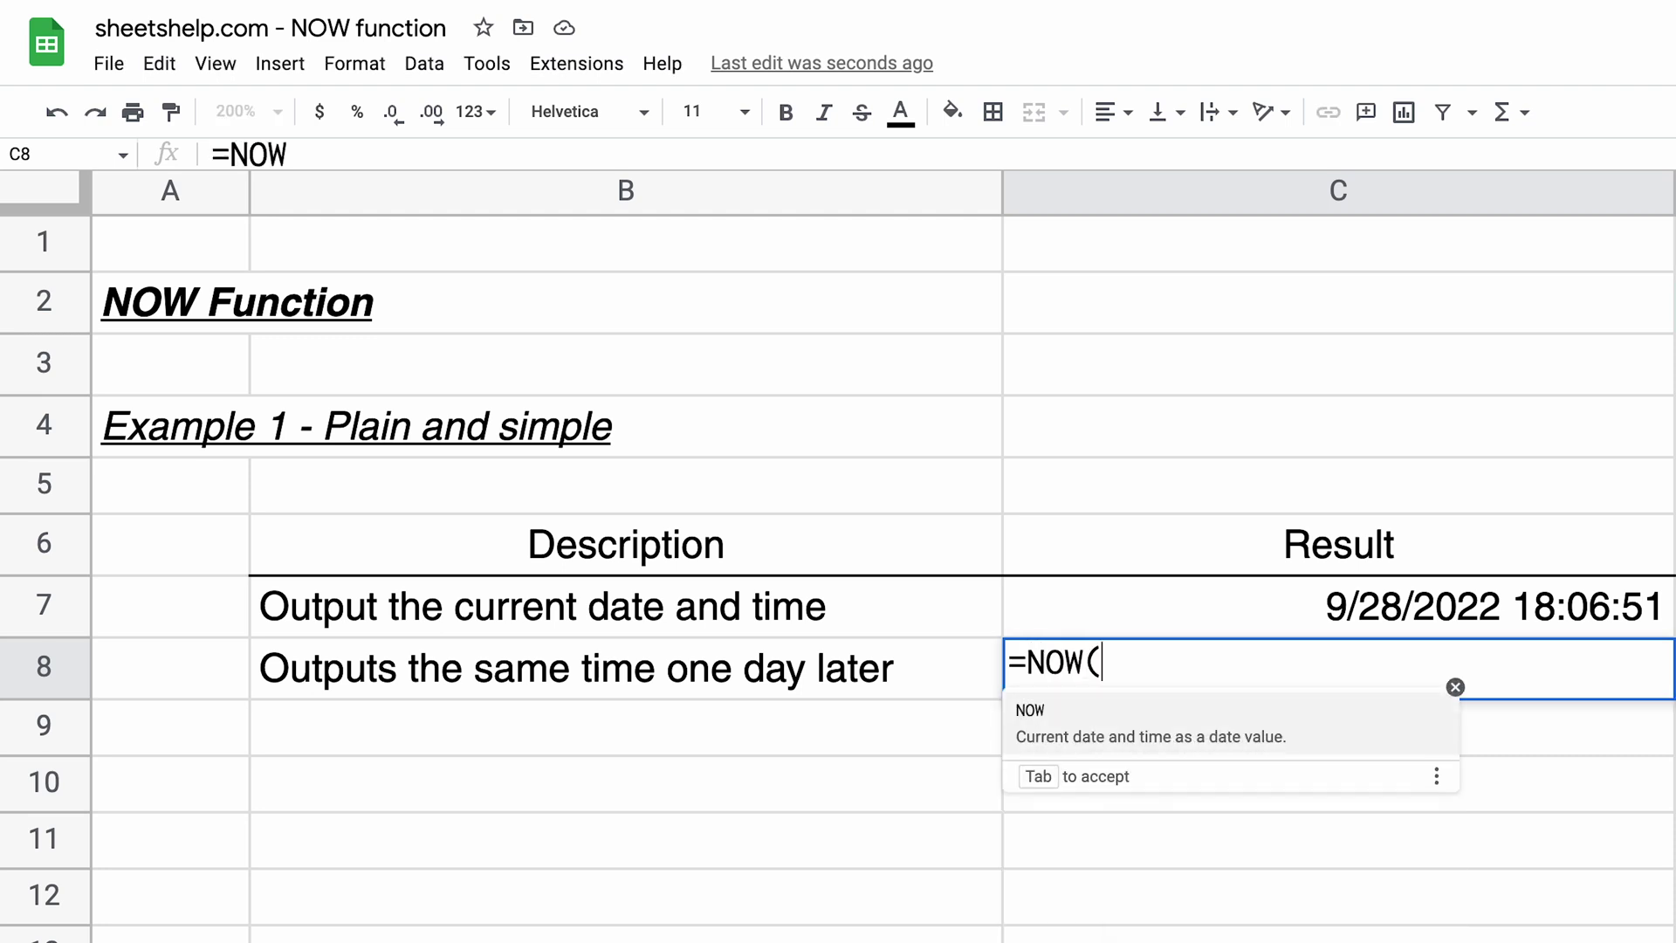
{"action": "type", "text": ")+"}
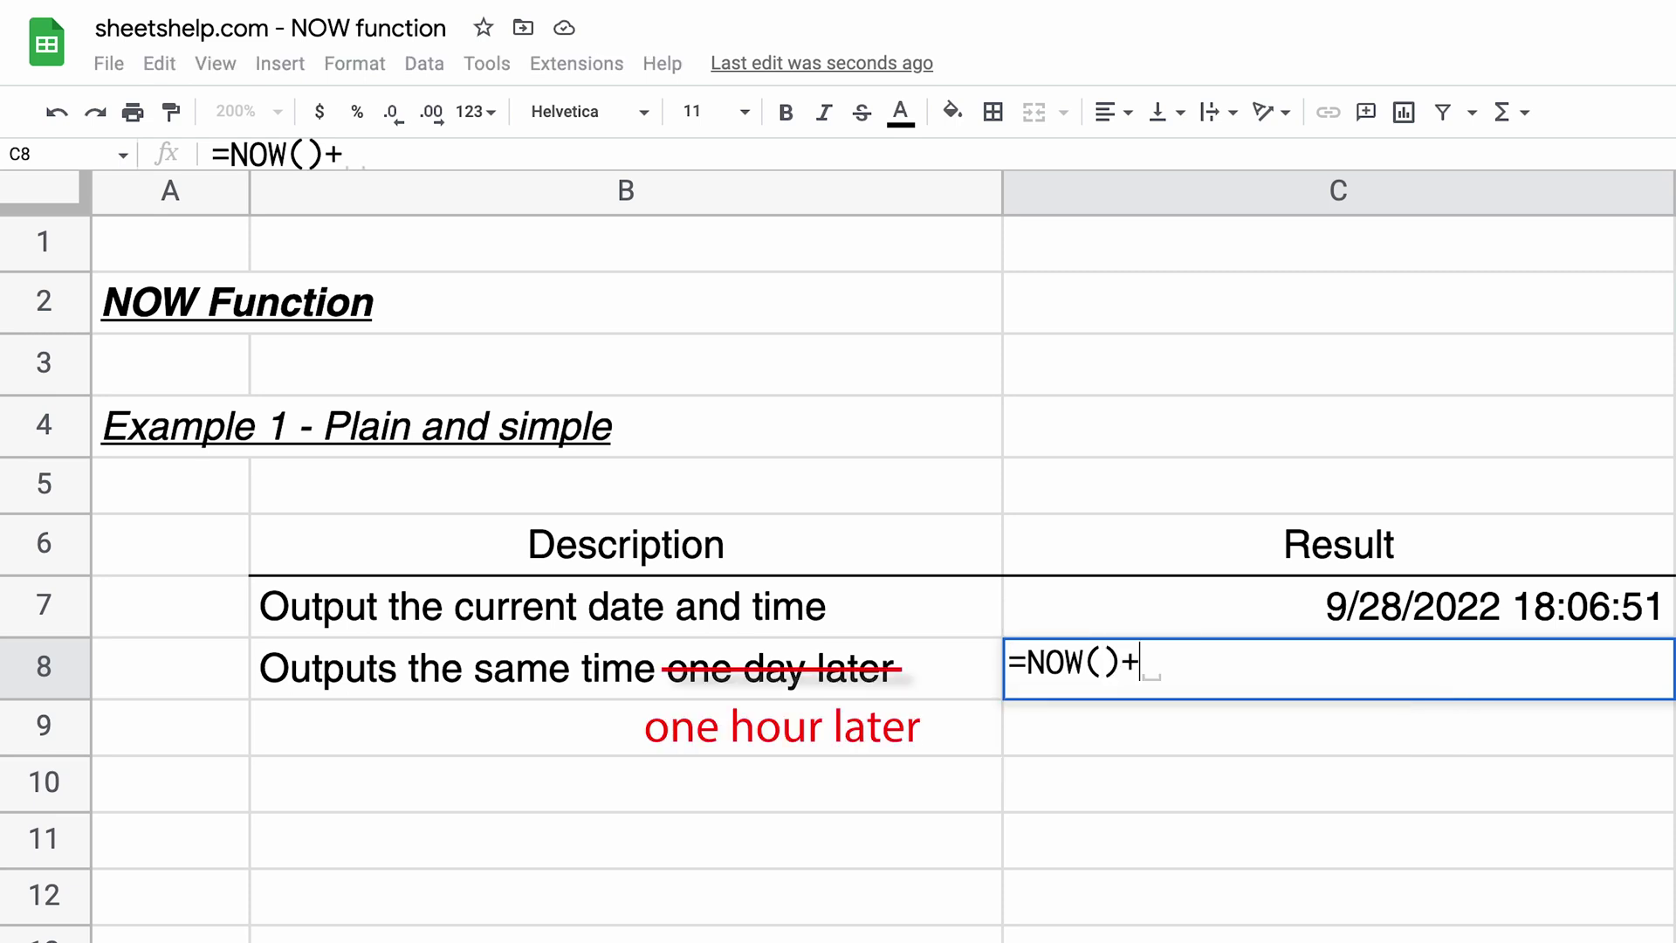
{"action": "type", "text": "(1/21"}
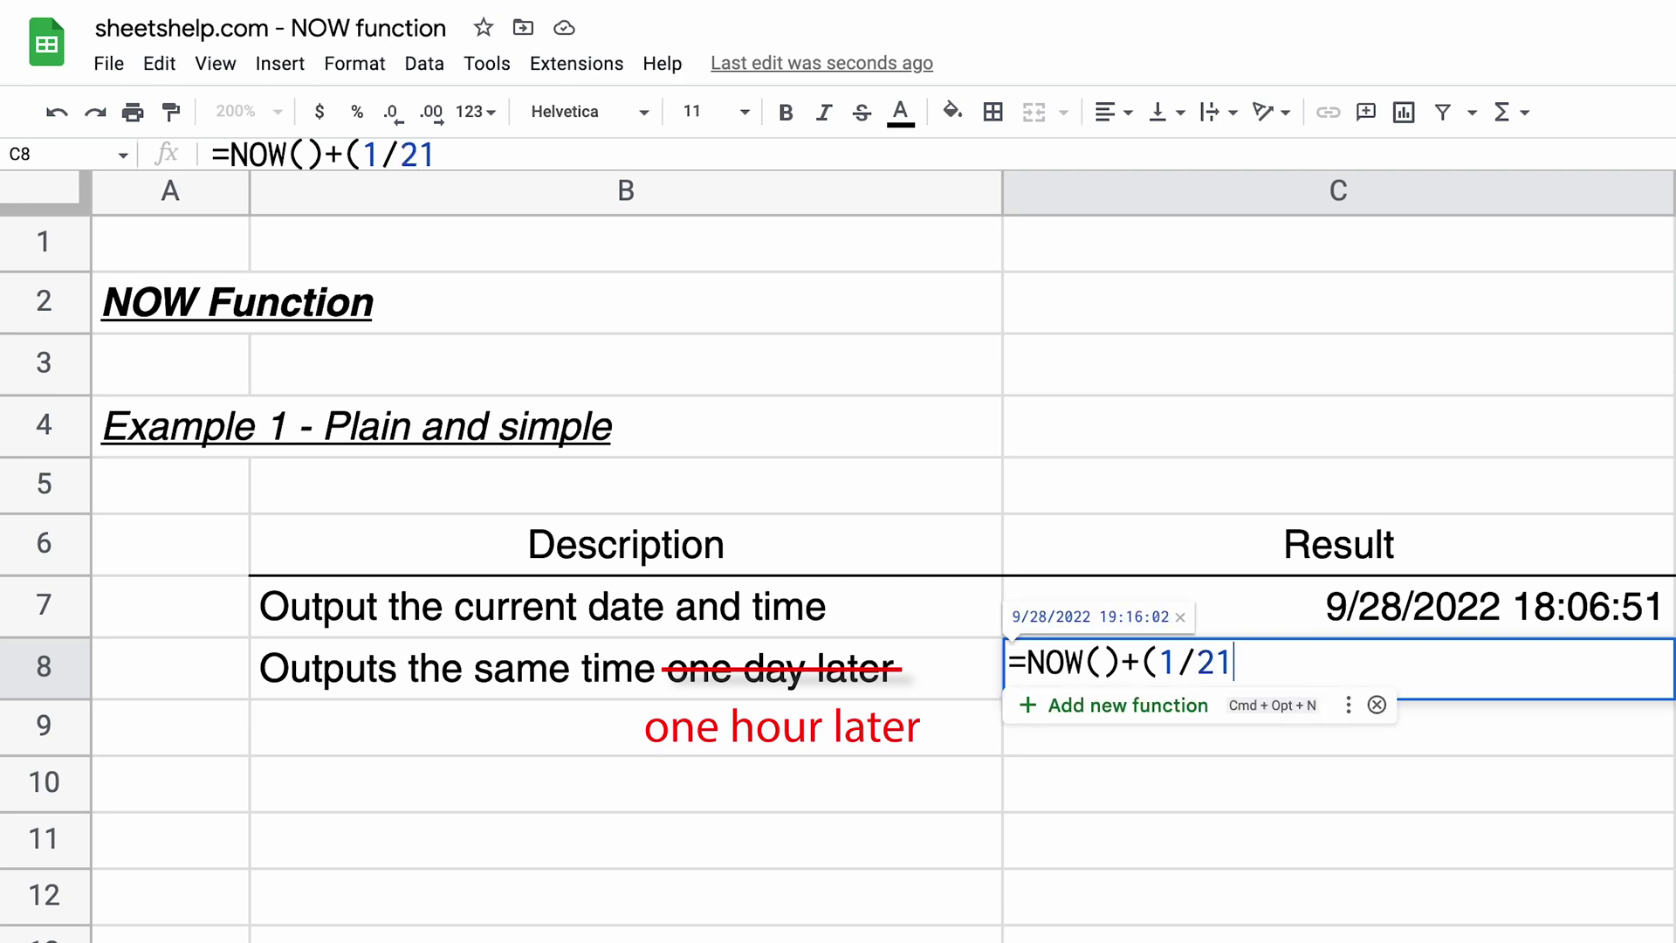
{"action": "key", "text": "BackSpace"}
{"action": "type", "text": "4)"}
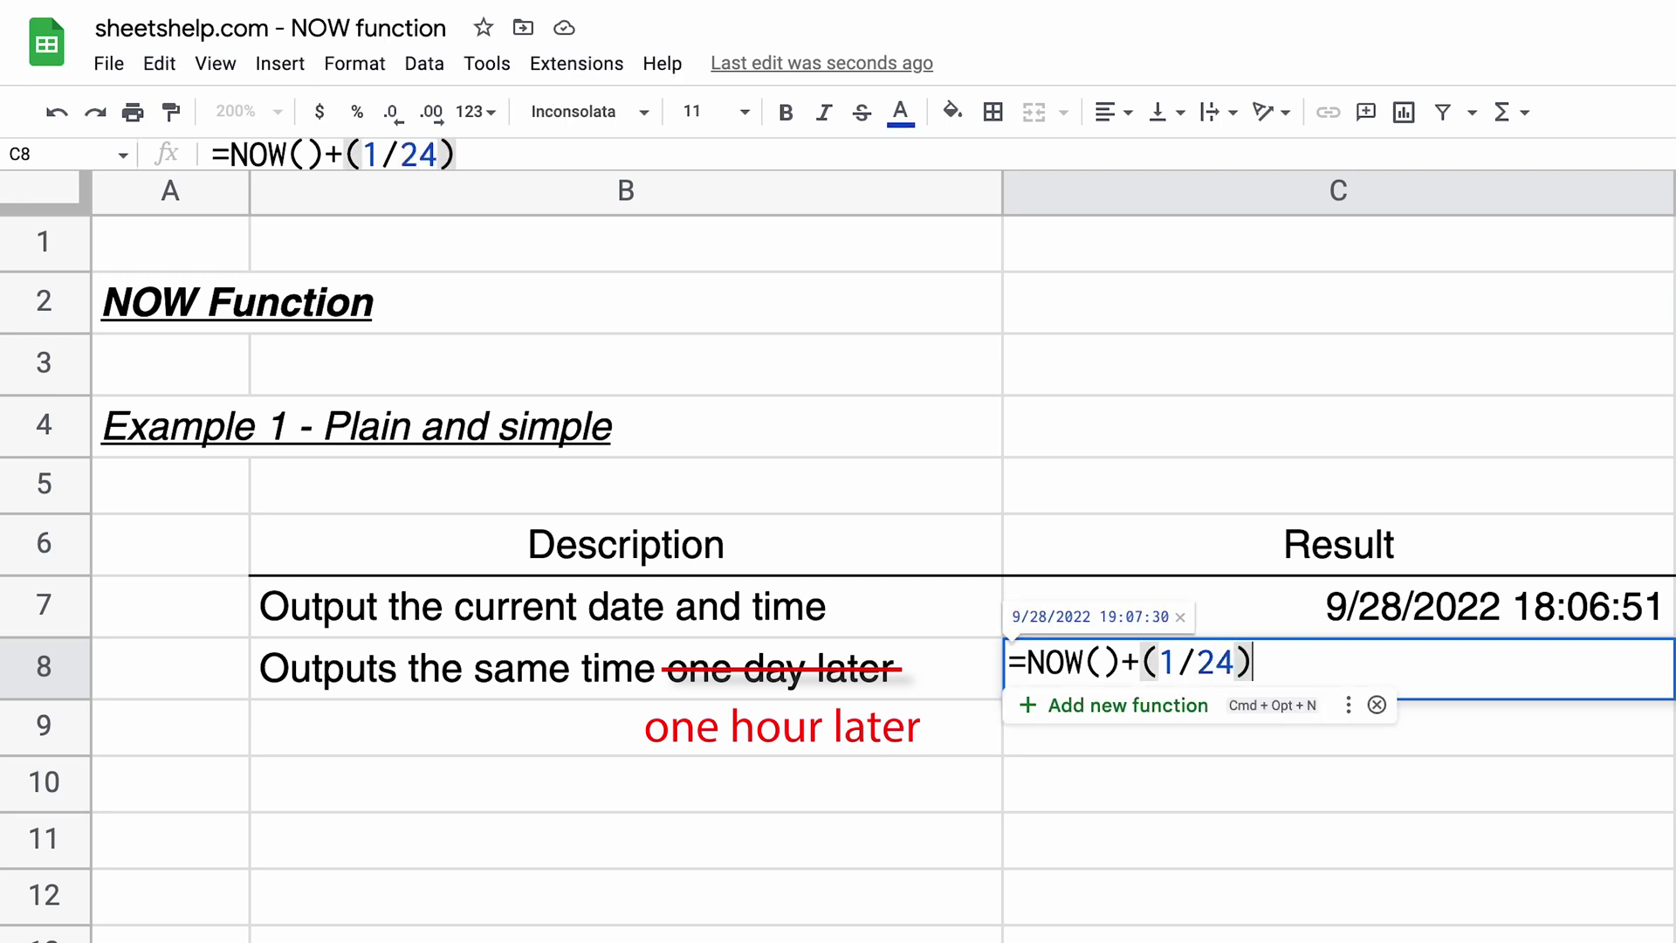
{"action": "key", "text": "Return"}
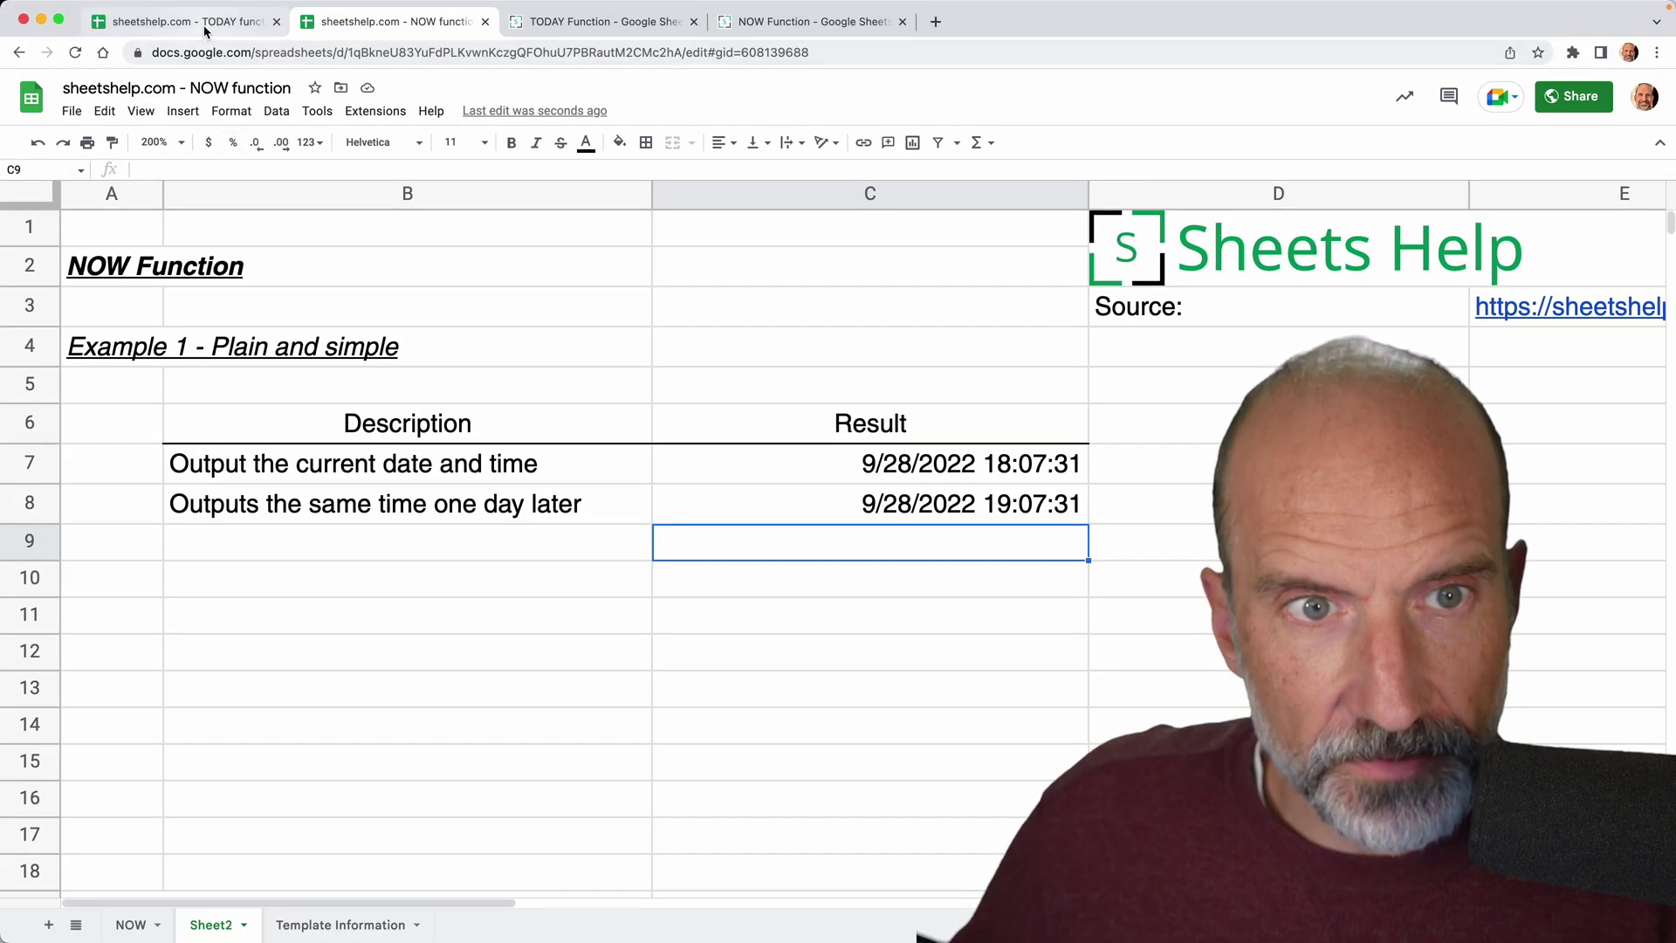
{"action": "left_click", "coordinate": [200, 22]}
- Enter =YEARFRAC(C24,TODAY()) in D24, giving the hang glider an age of 6.627777778 years
{"action": "left_click", "coordinate": [423, 518]}
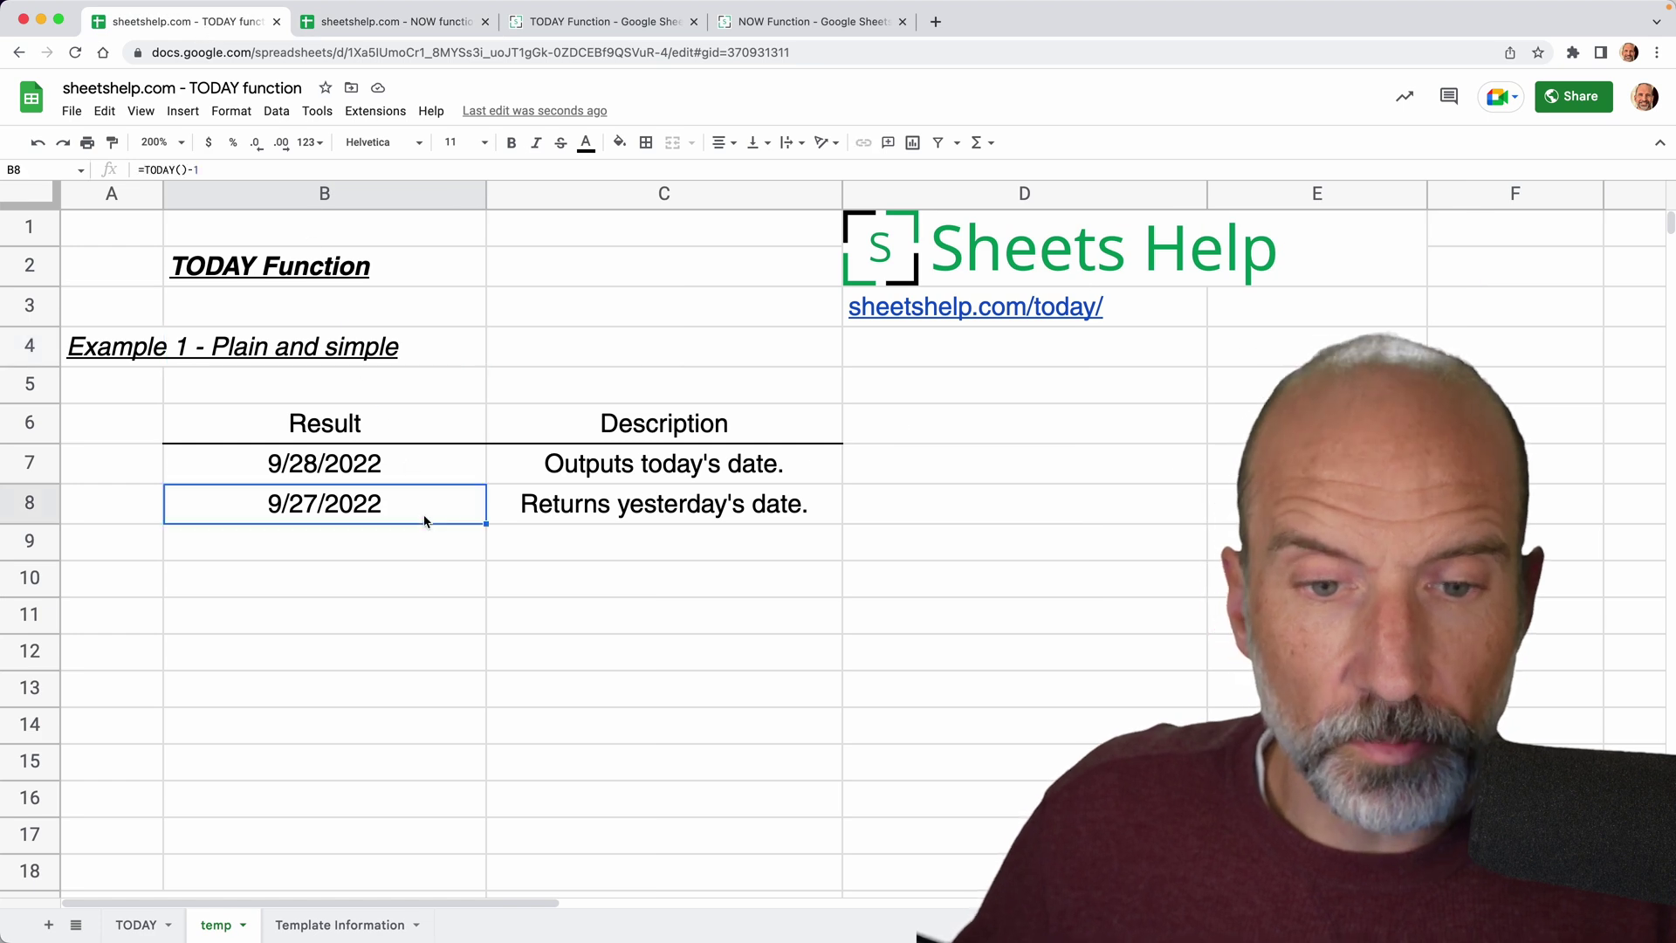
{"action": "scroll", "coordinate": [424, 520], "scroll_direction": "down", "scroll_amount": 3}
{"action": "scroll", "coordinate": [424, 521], "scroll_direction": "down", "scroll_amount": 5}
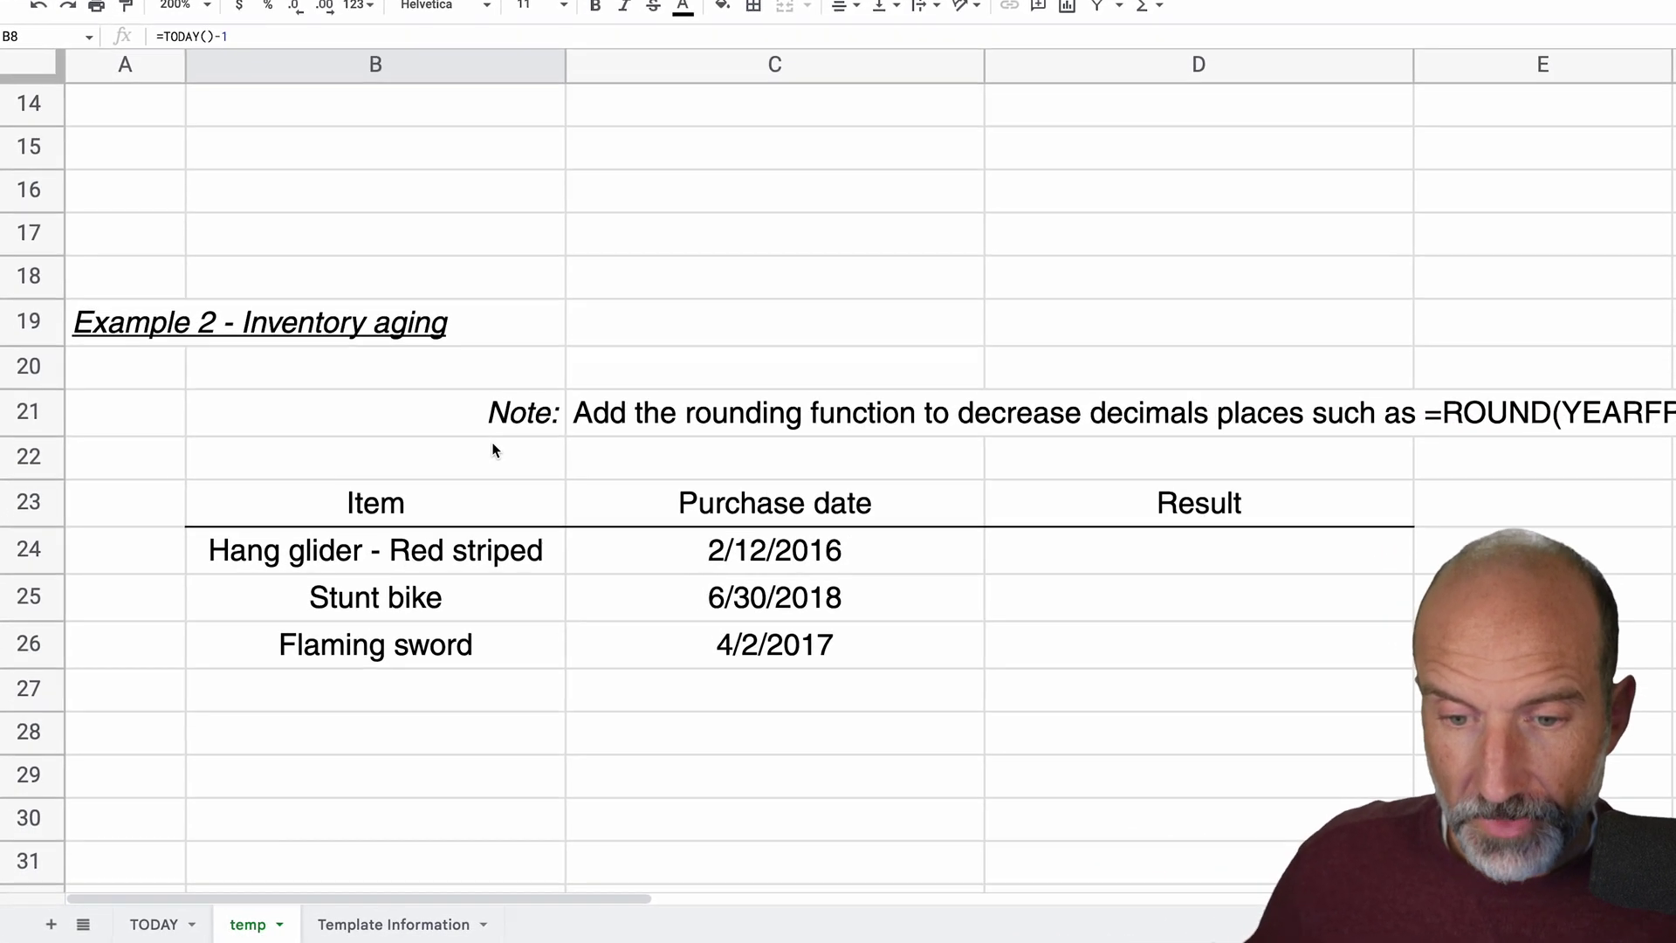
{"action": "left_click", "coordinate": [608, 535]}
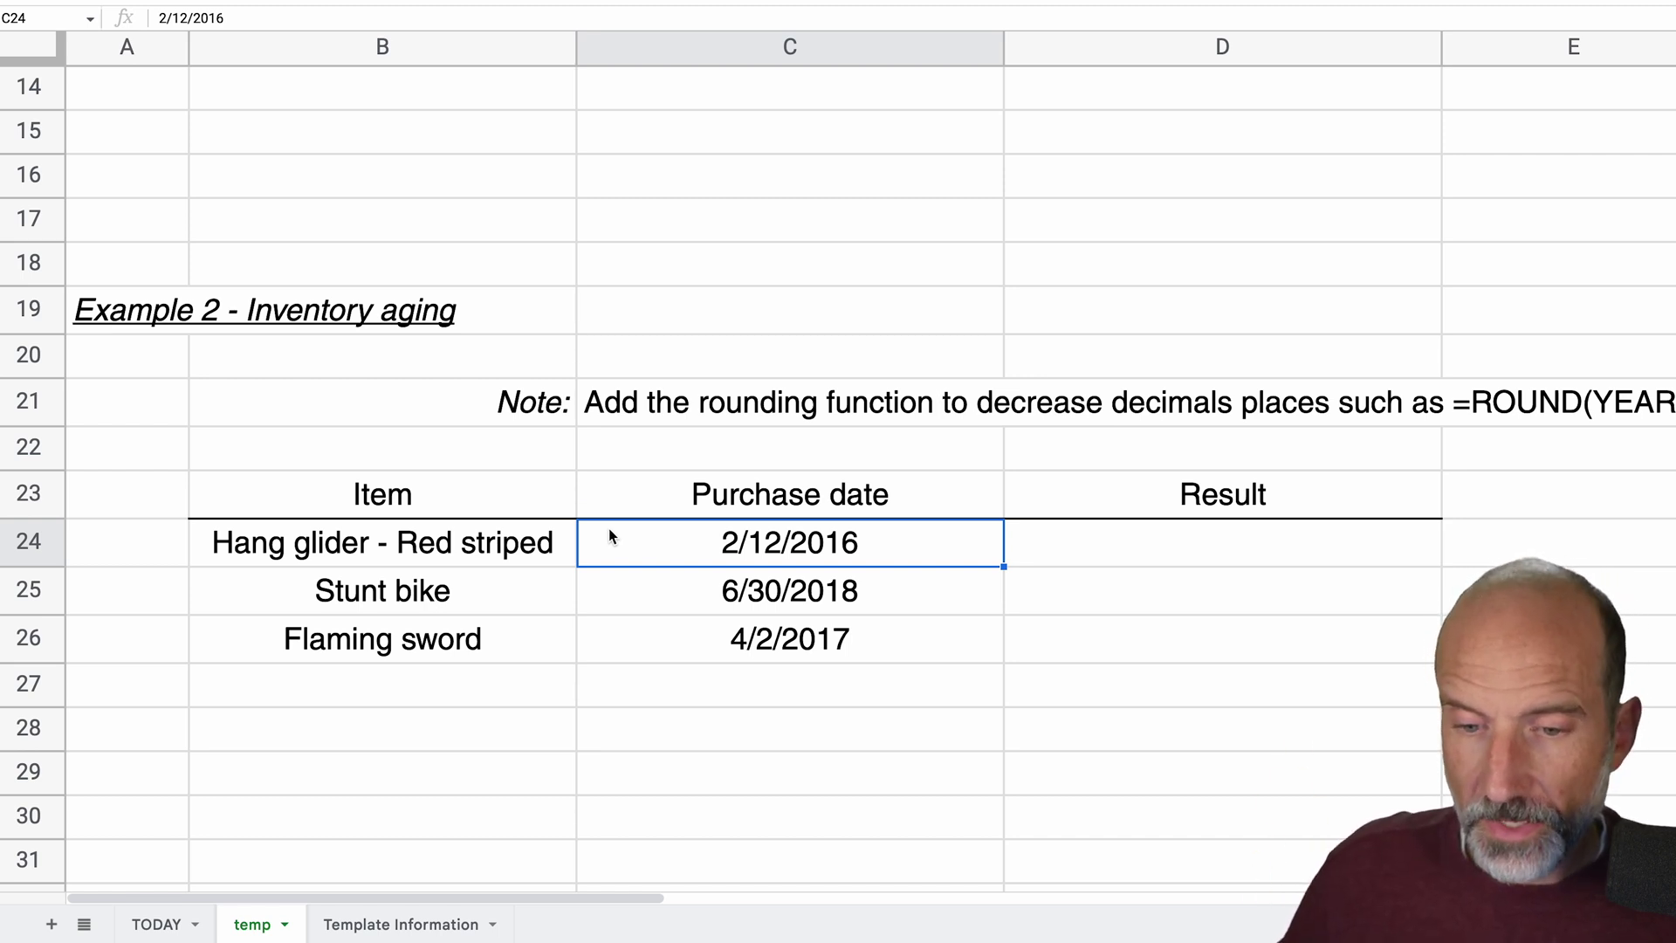
{"action": "left_click", "coordinate": [1069, 550]}
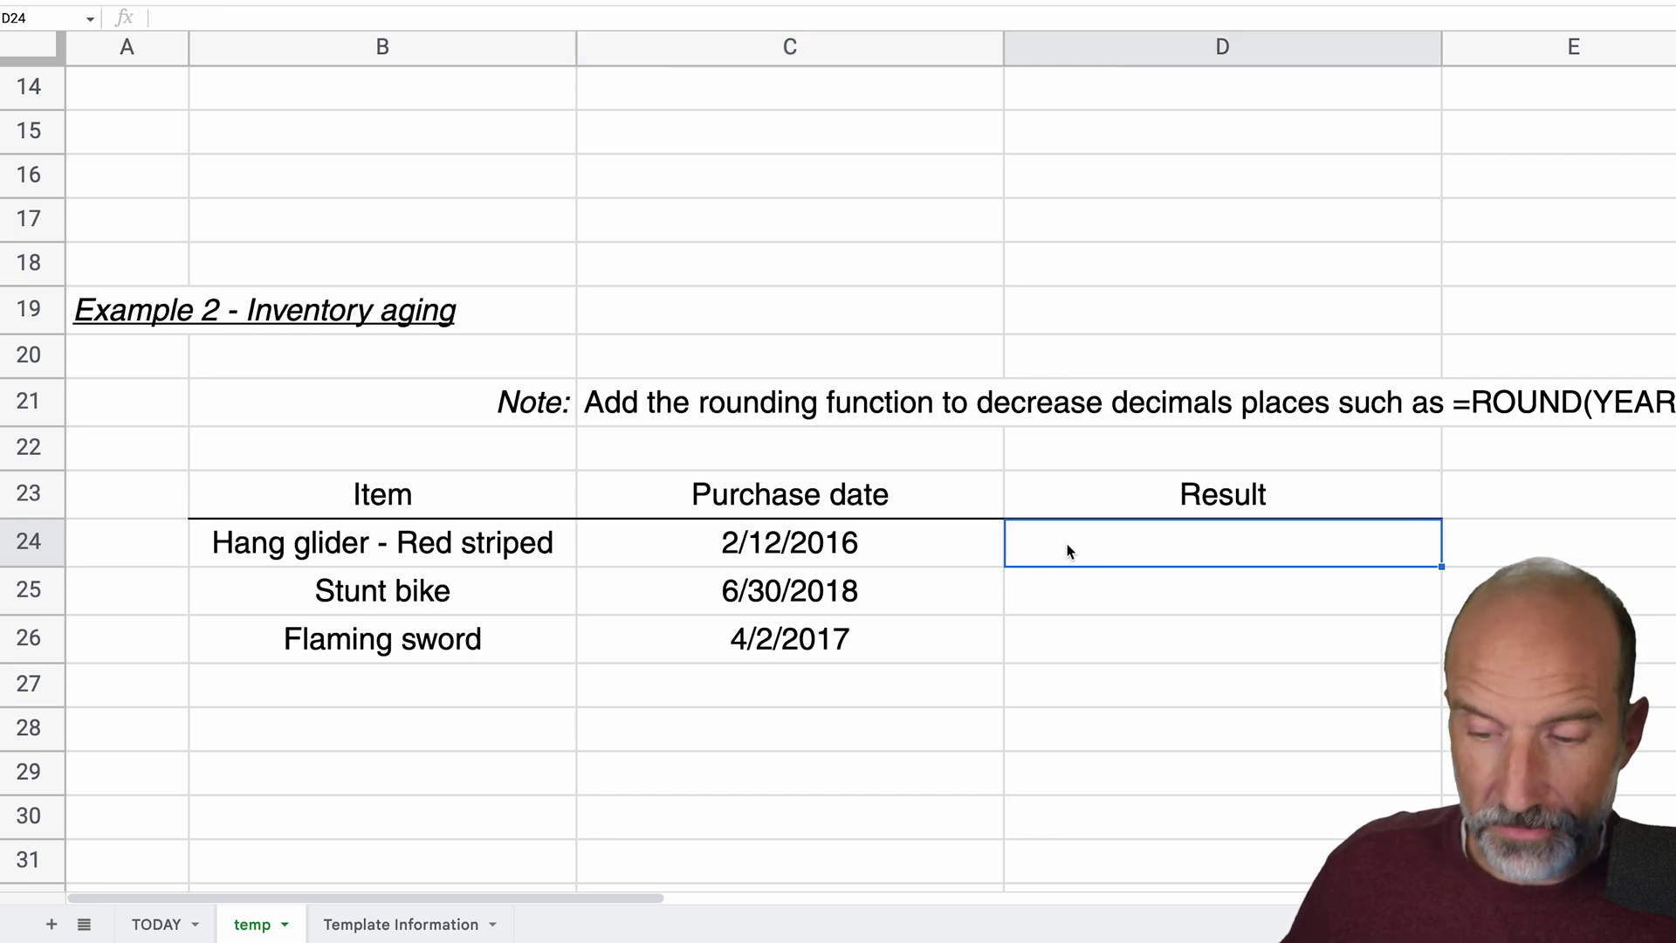
{"action": "type", "text": "="}
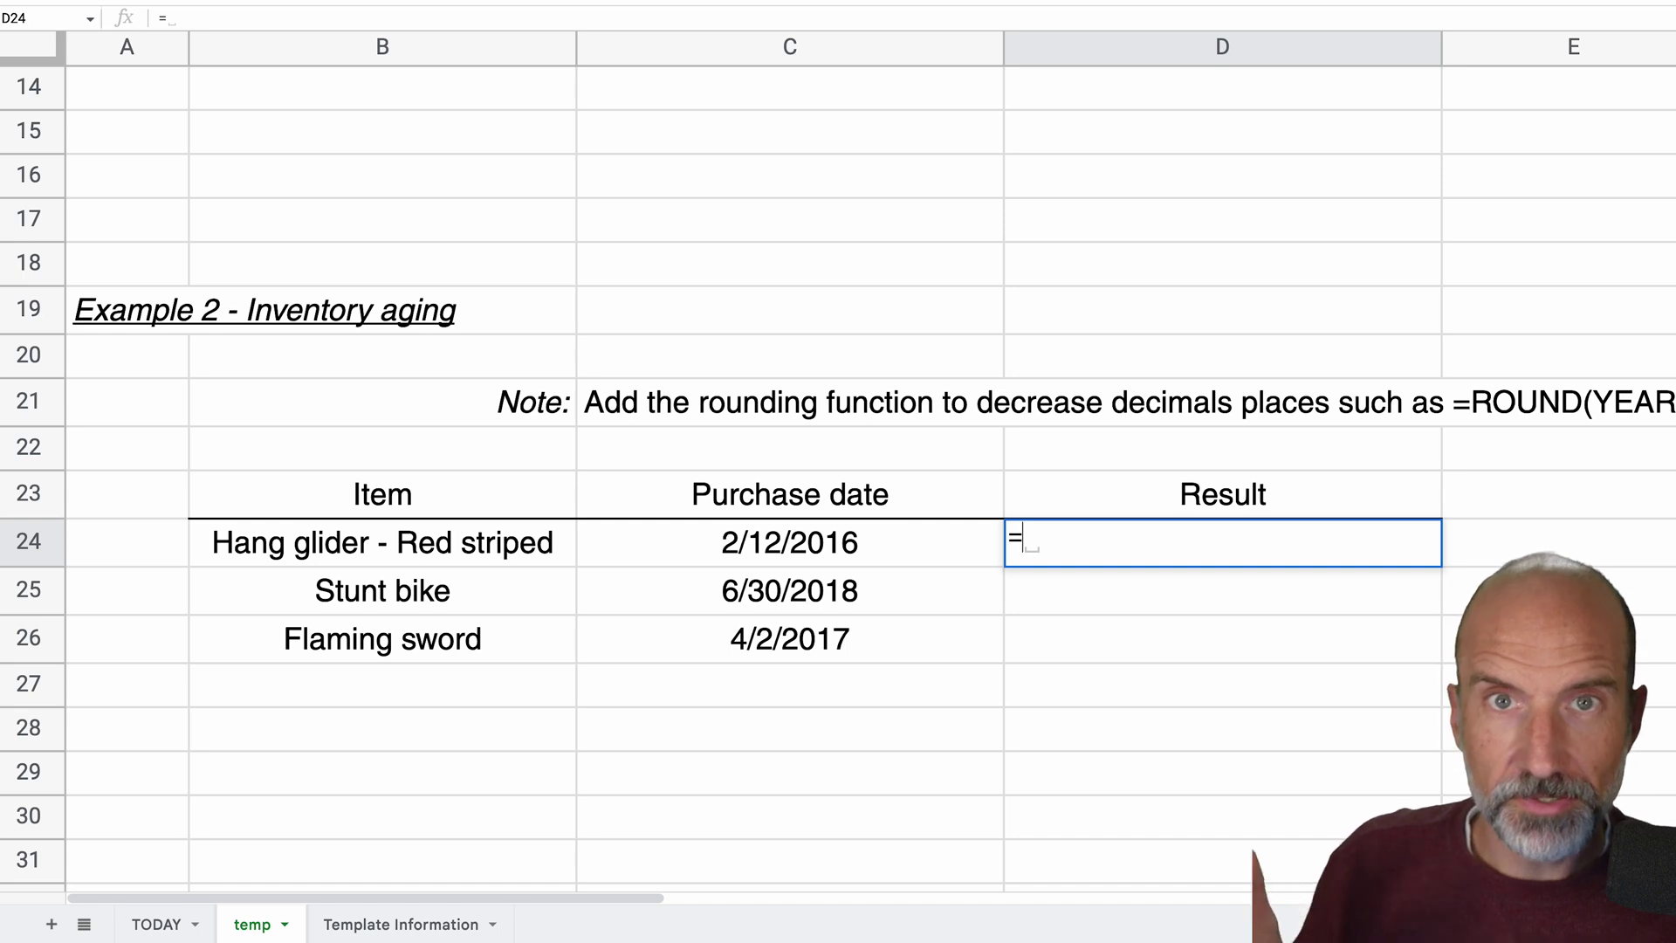
{"action": "type", "text": "YEARF"}
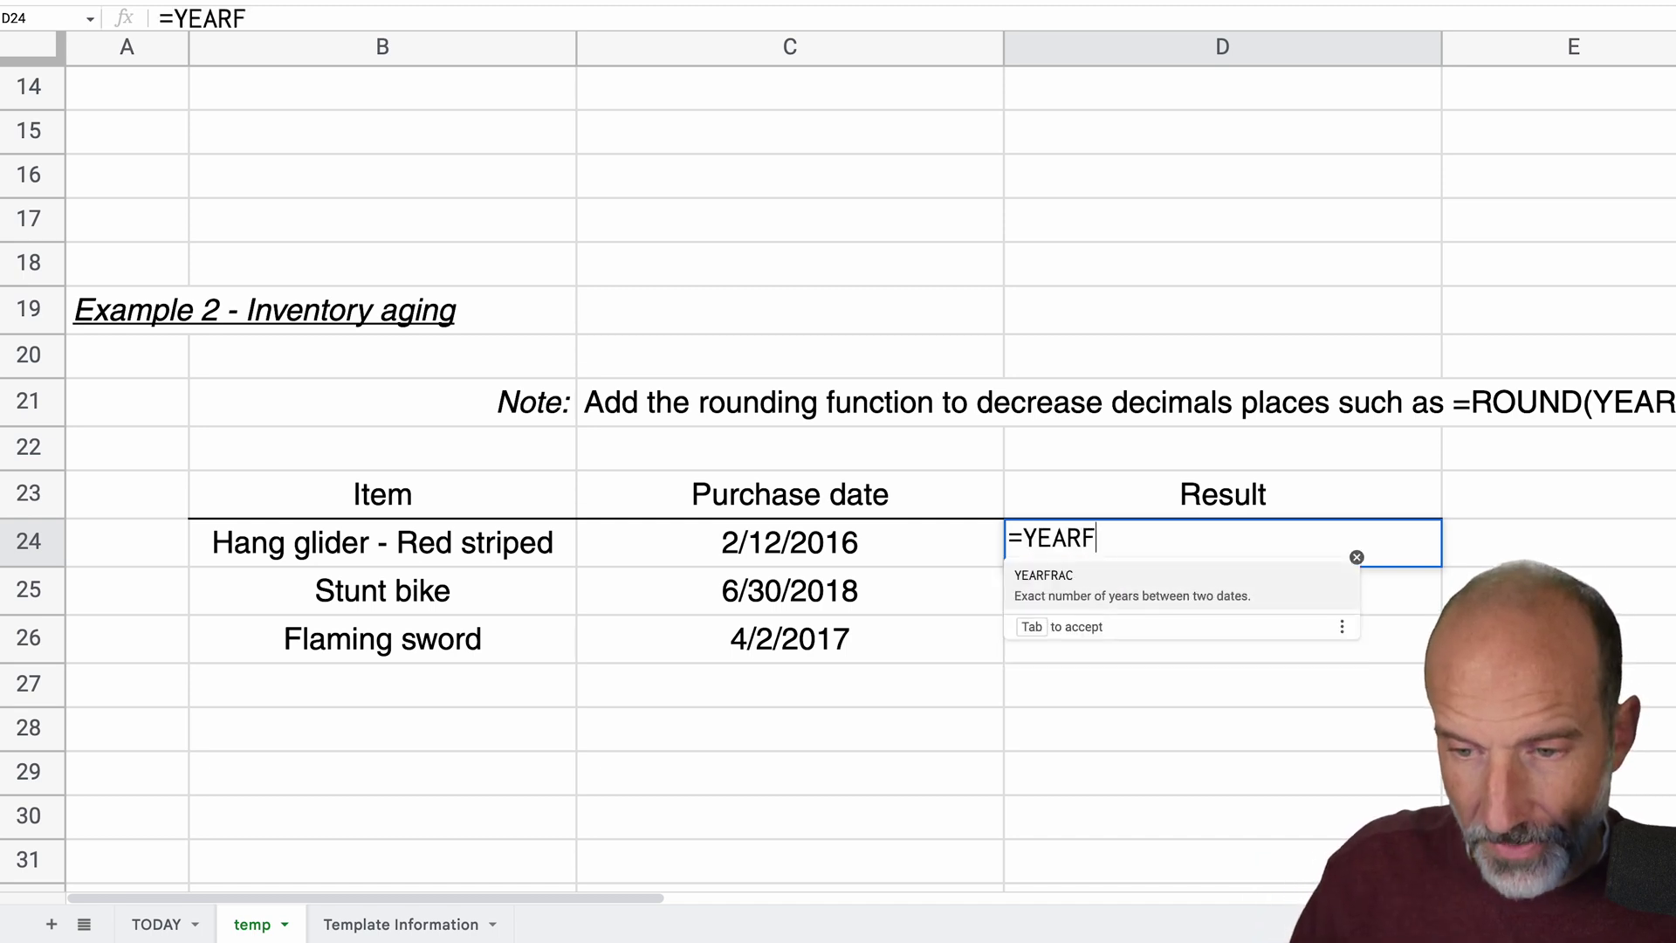
{"action": "type", "text": "RAC("}
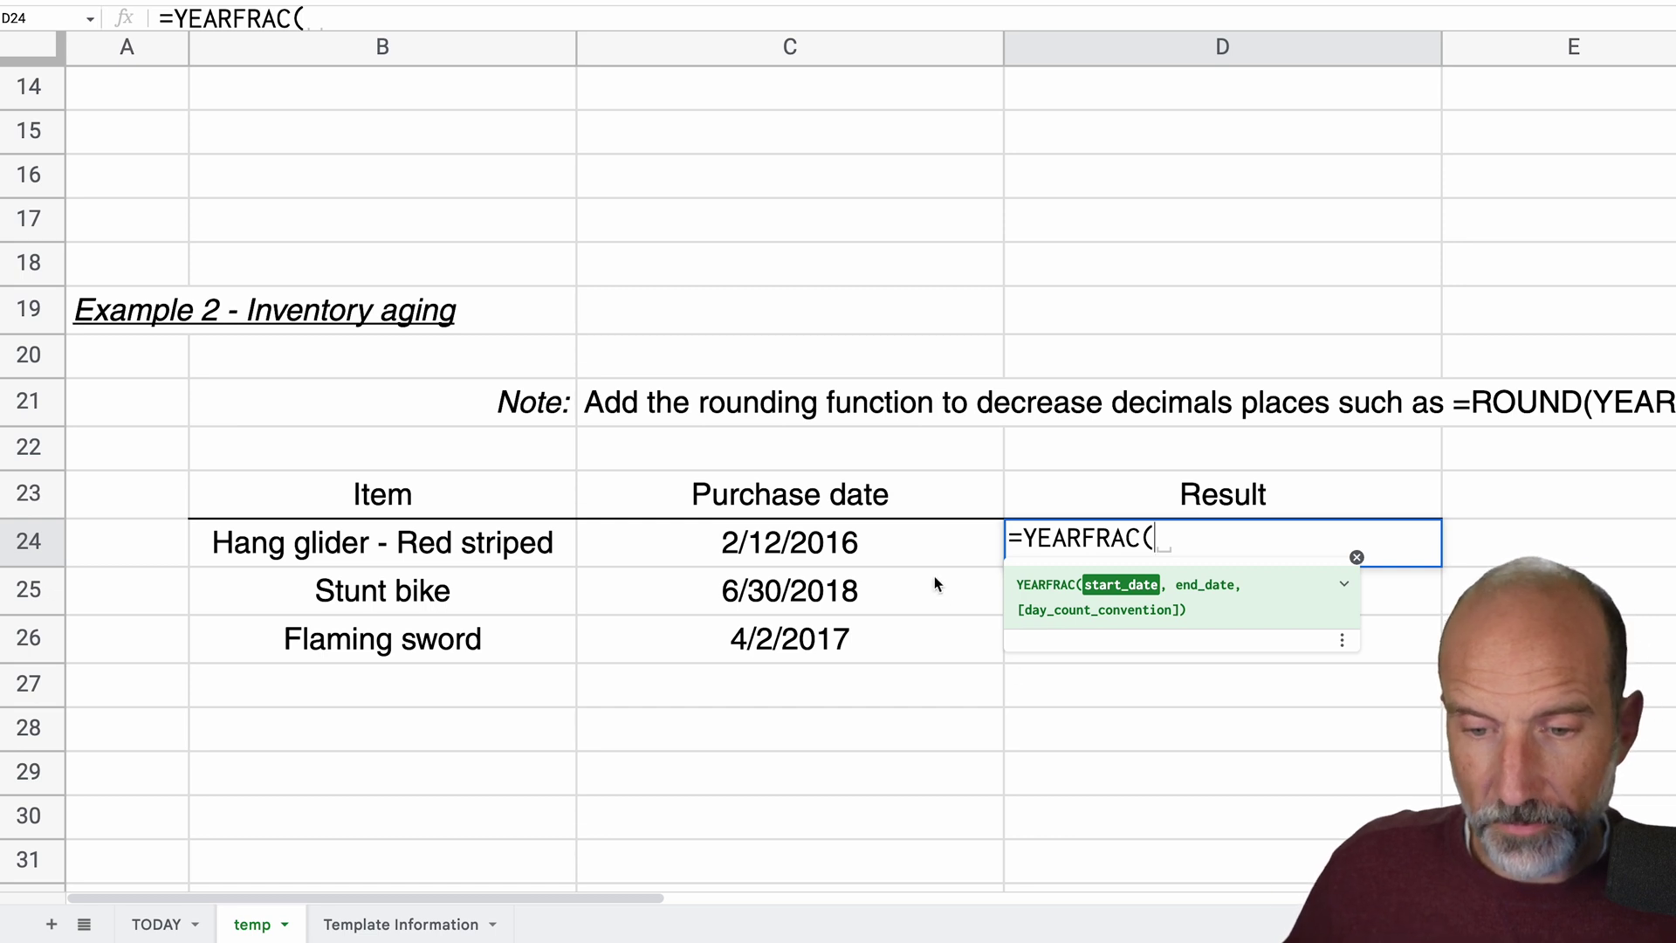
{"action": "left_click", "coordinate": [913, 551]}
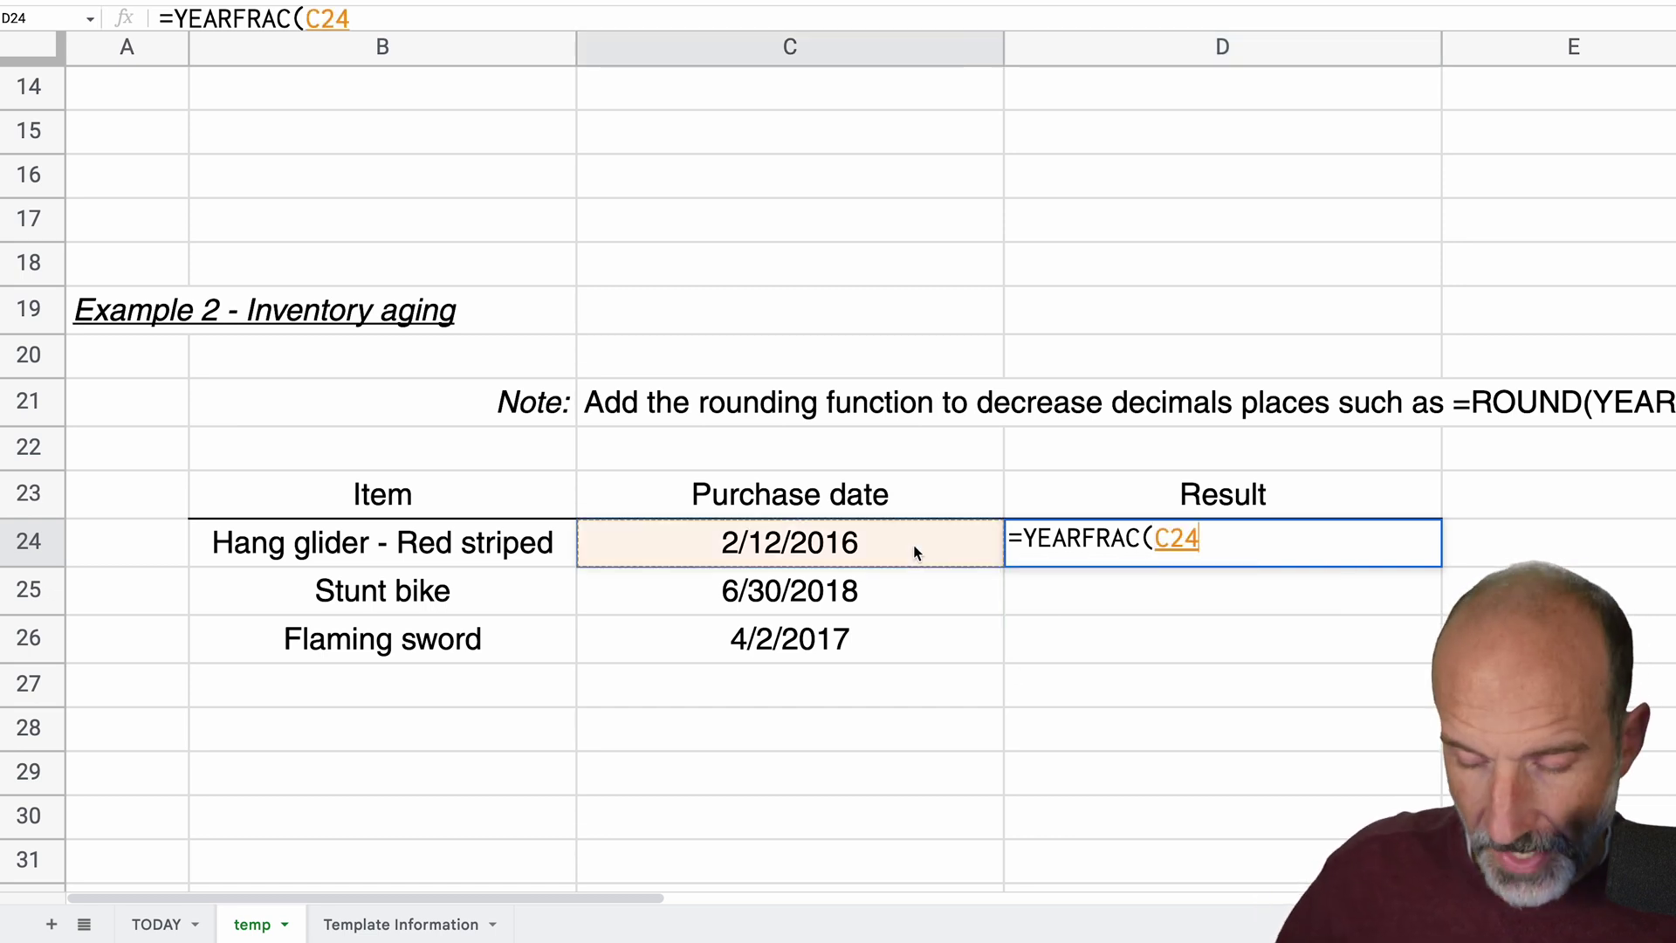
{"action": "type", "text": ","}
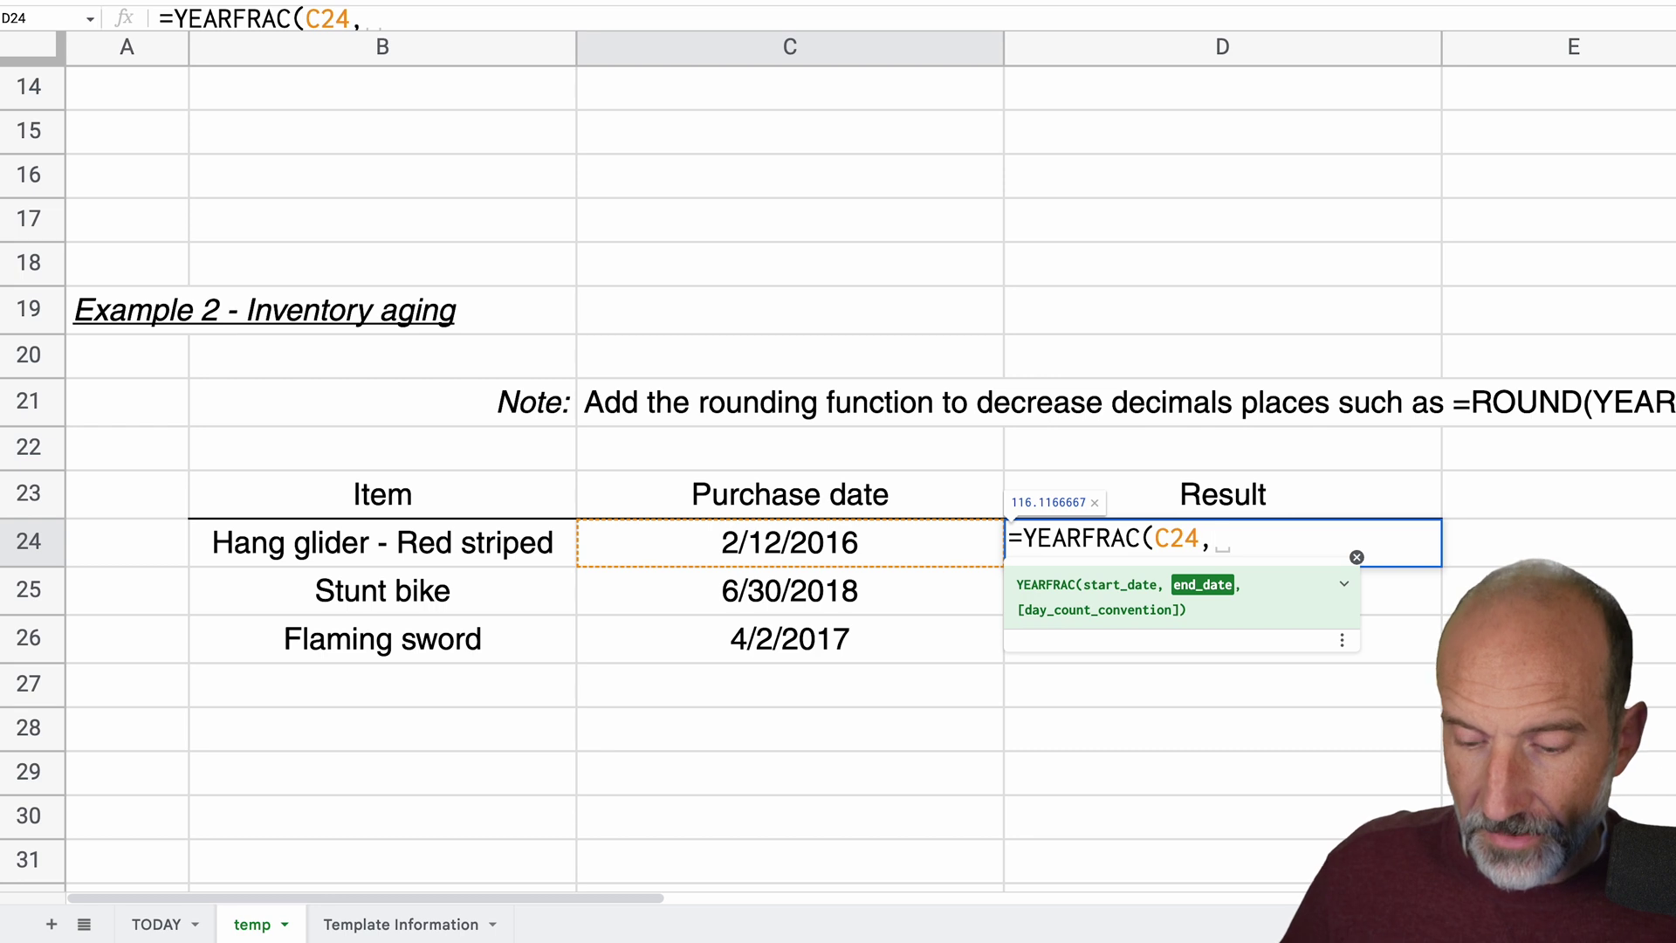
{"action": "type", "text": "TODAY("}
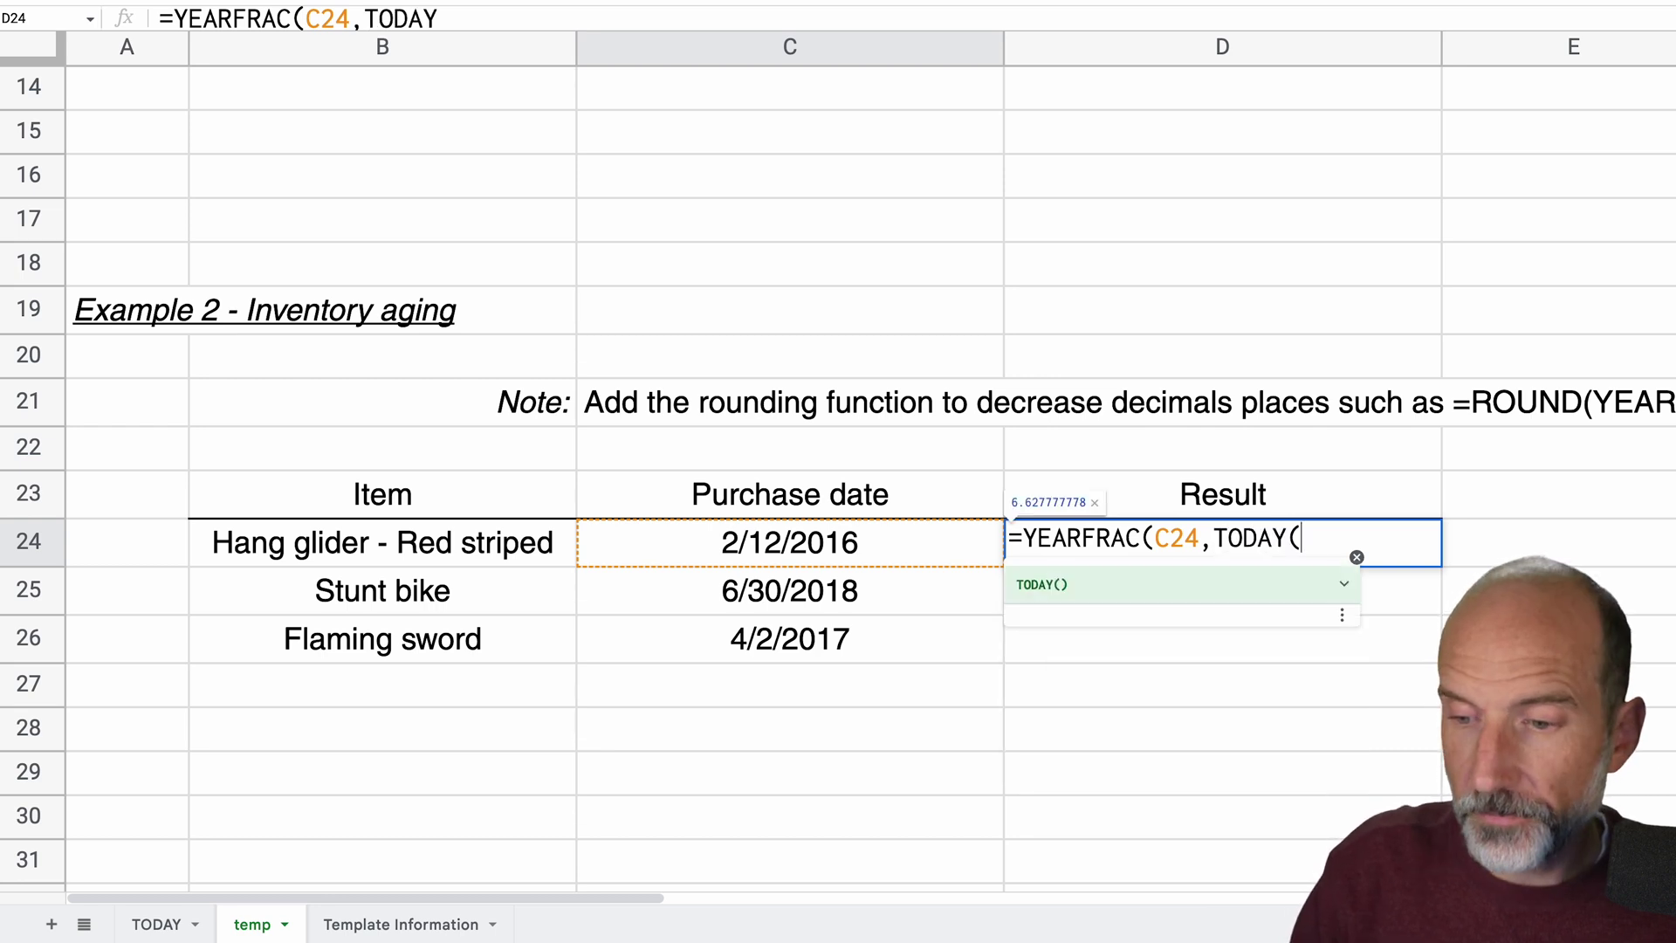
{"action": "type", "text": ")"}
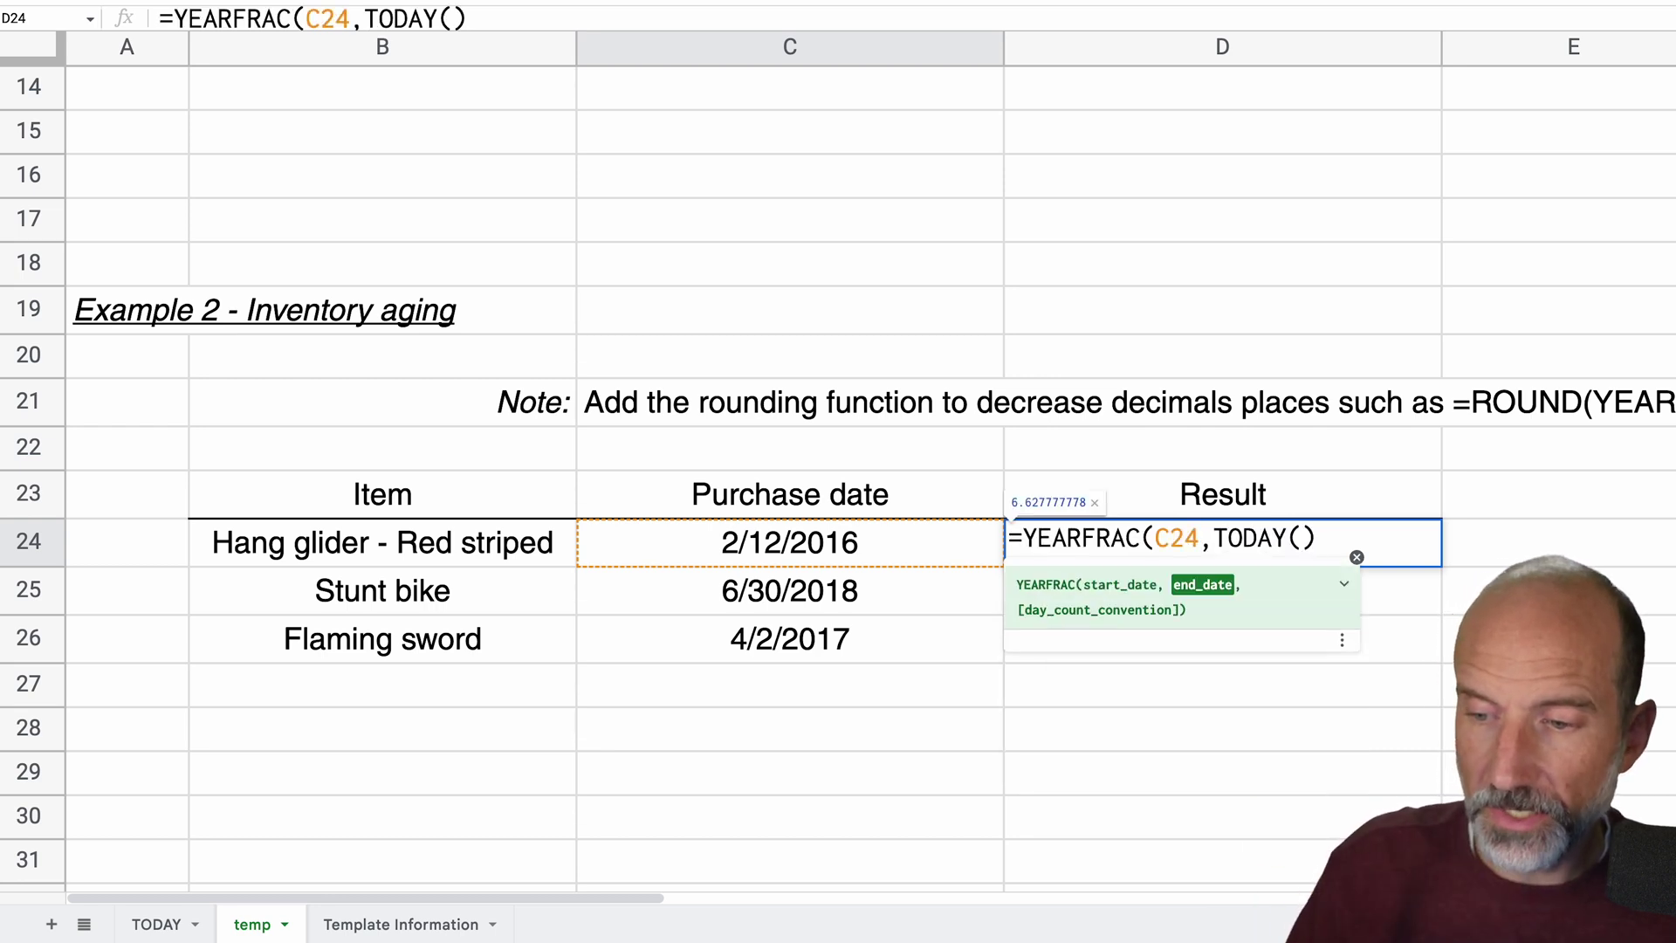
{"action": "type", "text": ")"}
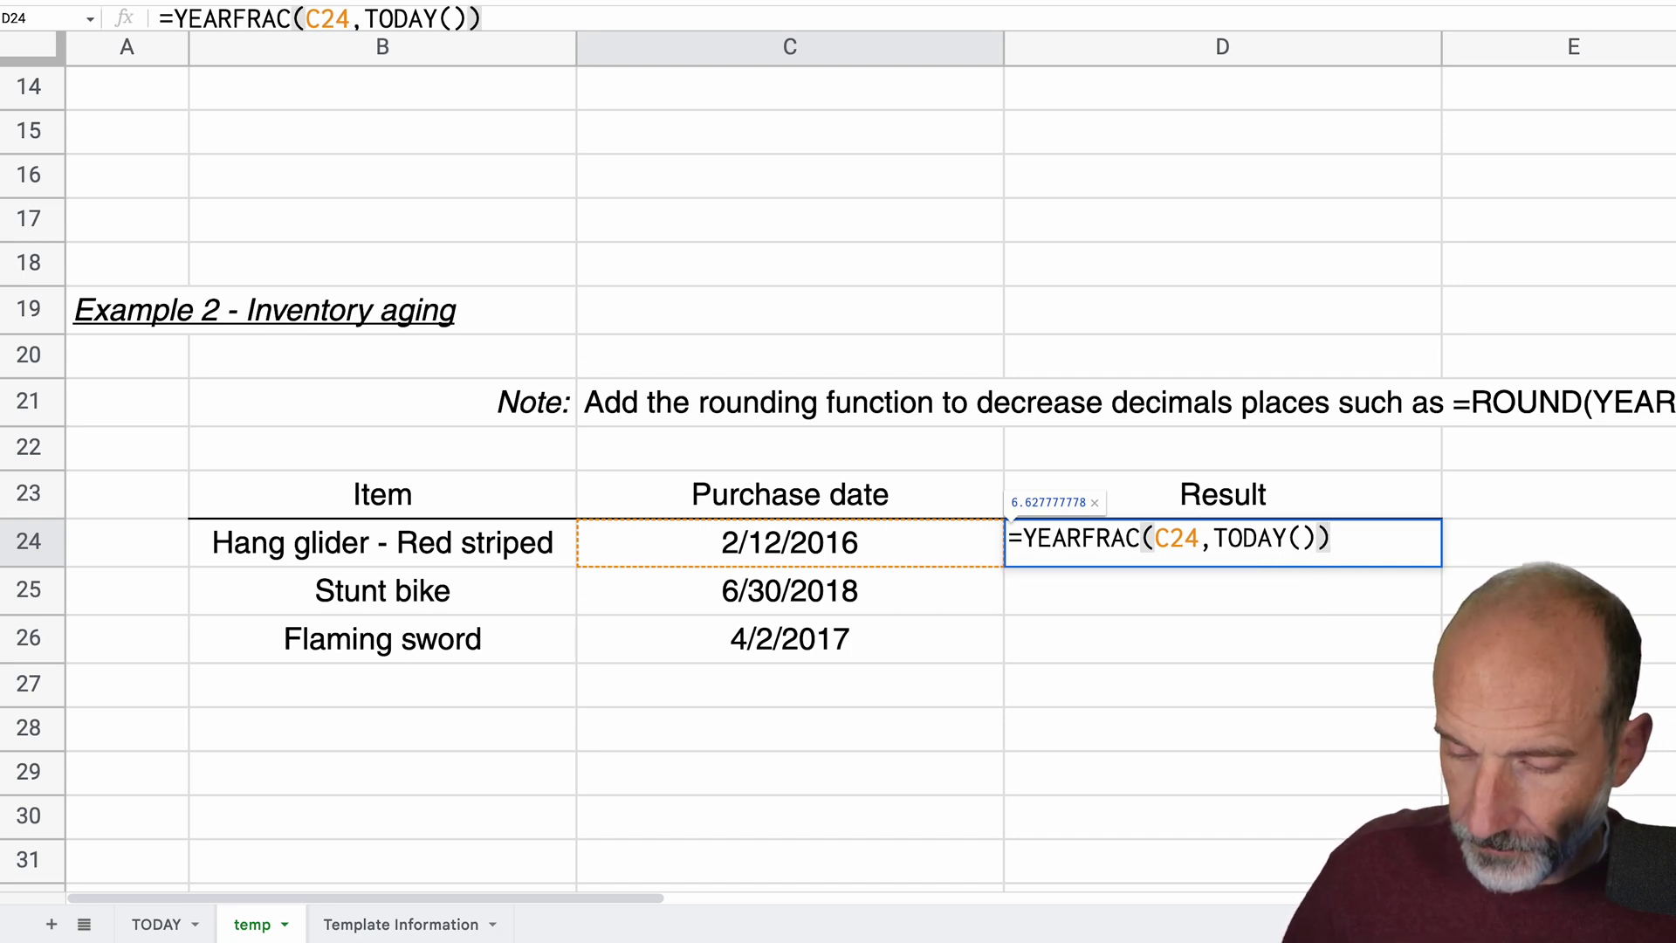
{"action": "key", "text": "Return"}
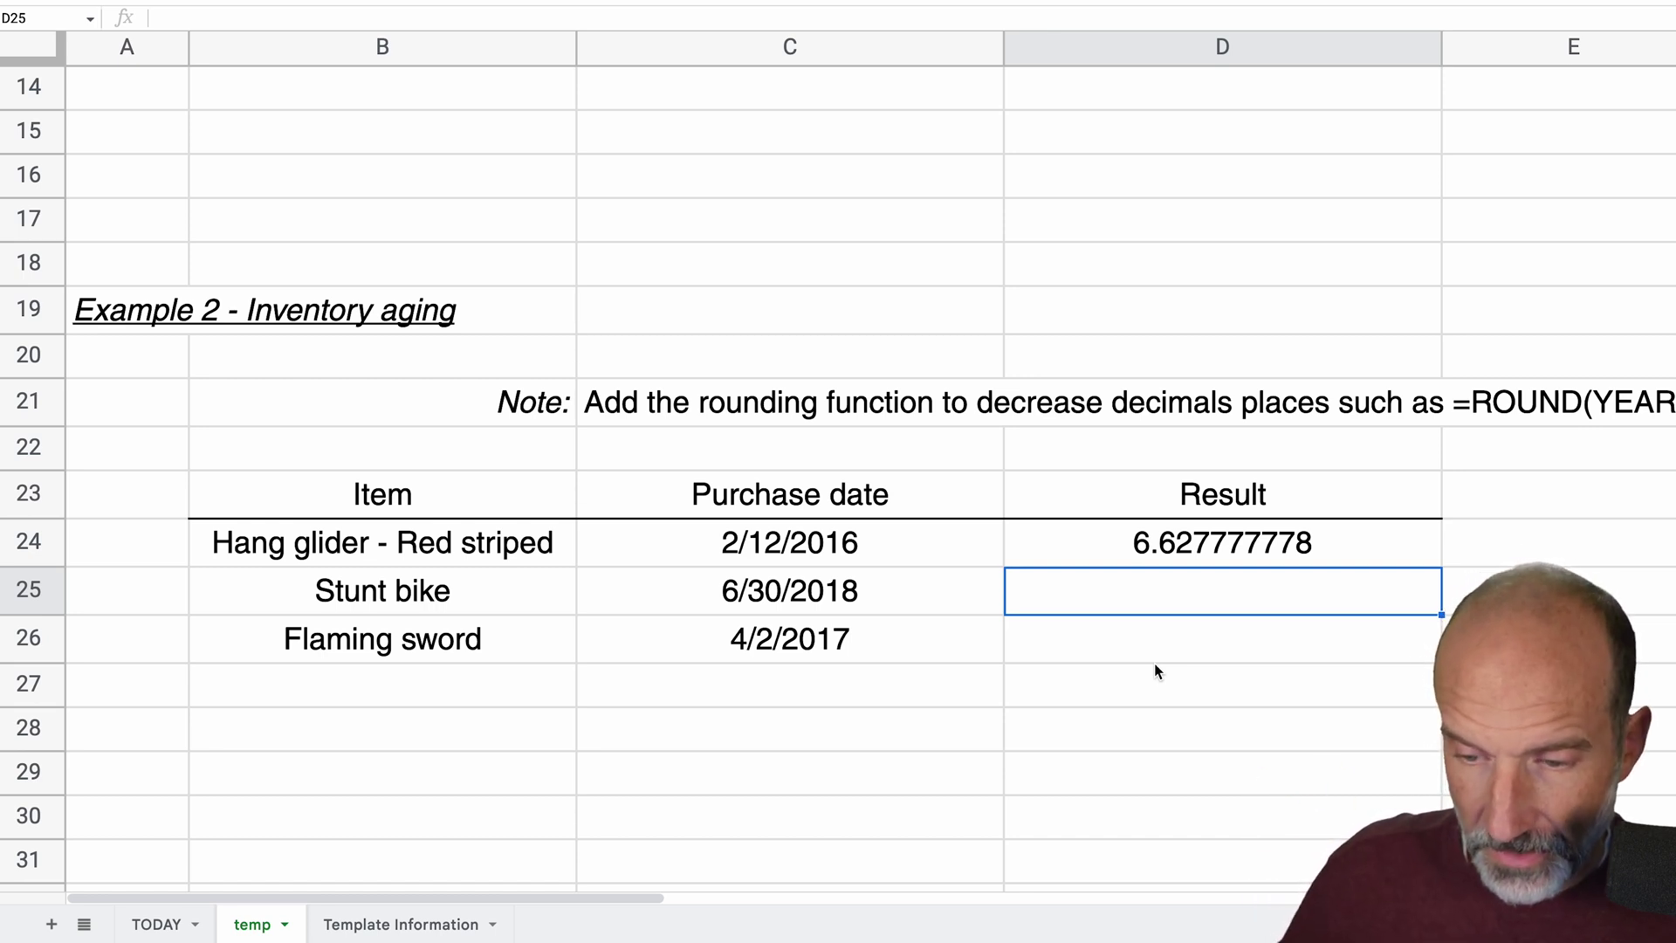
- Copy D24's YEARFRAC formula into D25:D26, yielding 4.244444444 and 5.488888889 years
{"action": "left_click", "coordinate": [1208, 558]}
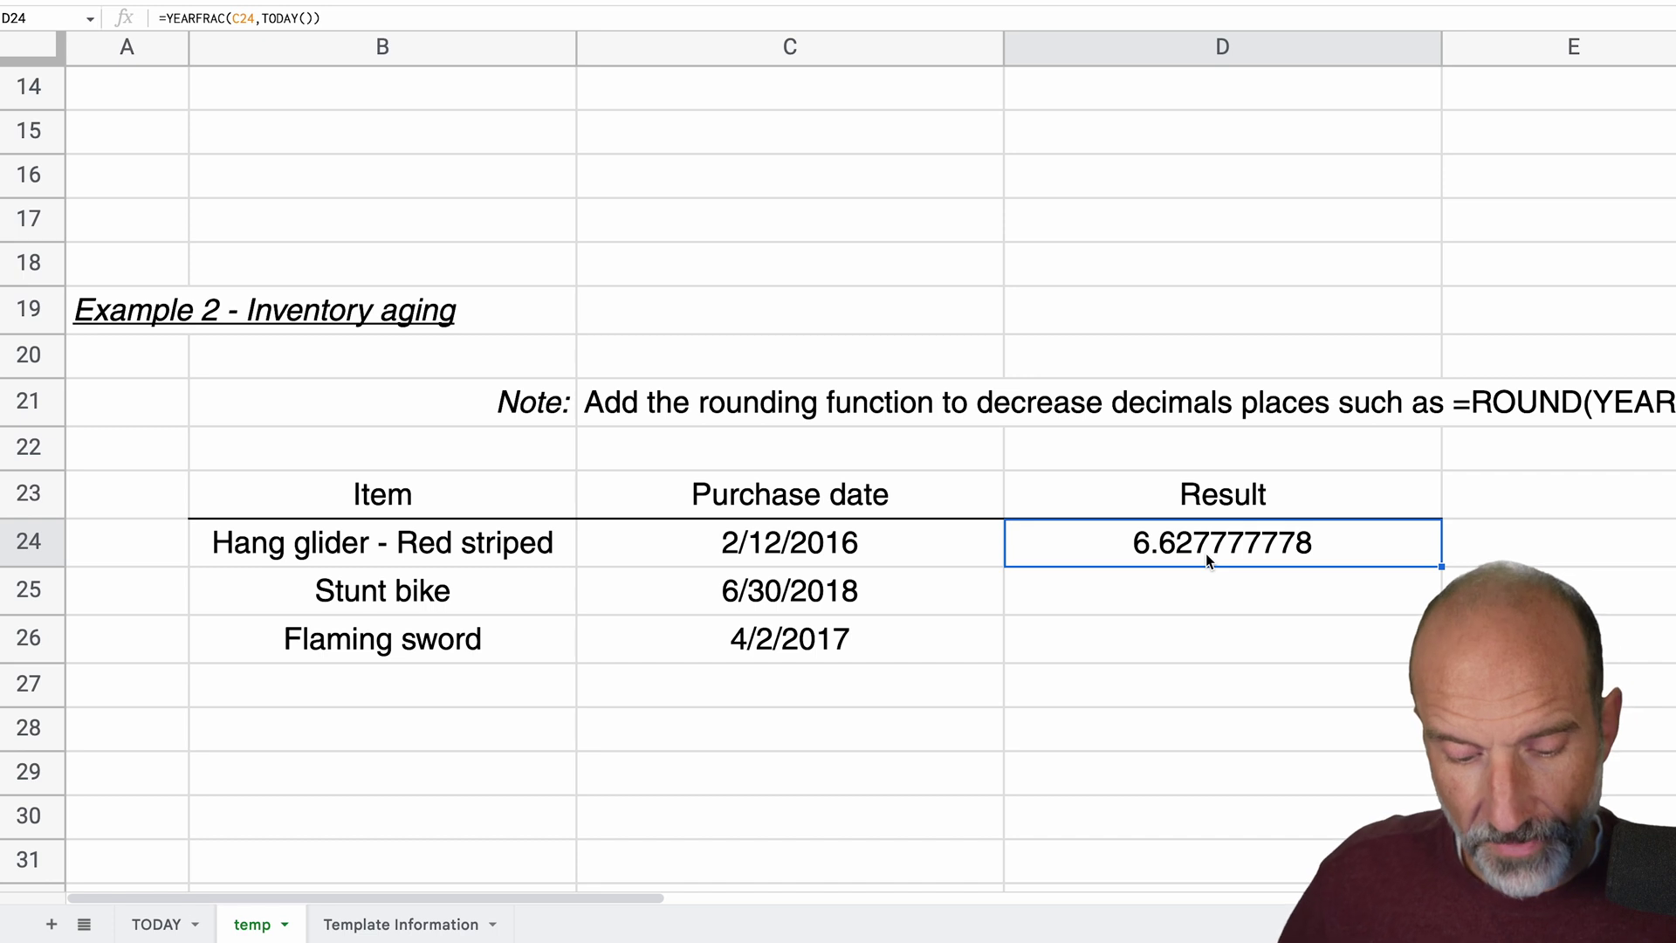
{"action": "key", "text": "super+c"}
{"action": "key", "text": "Down"}
{"action": "key", "text": "shift+Down"}
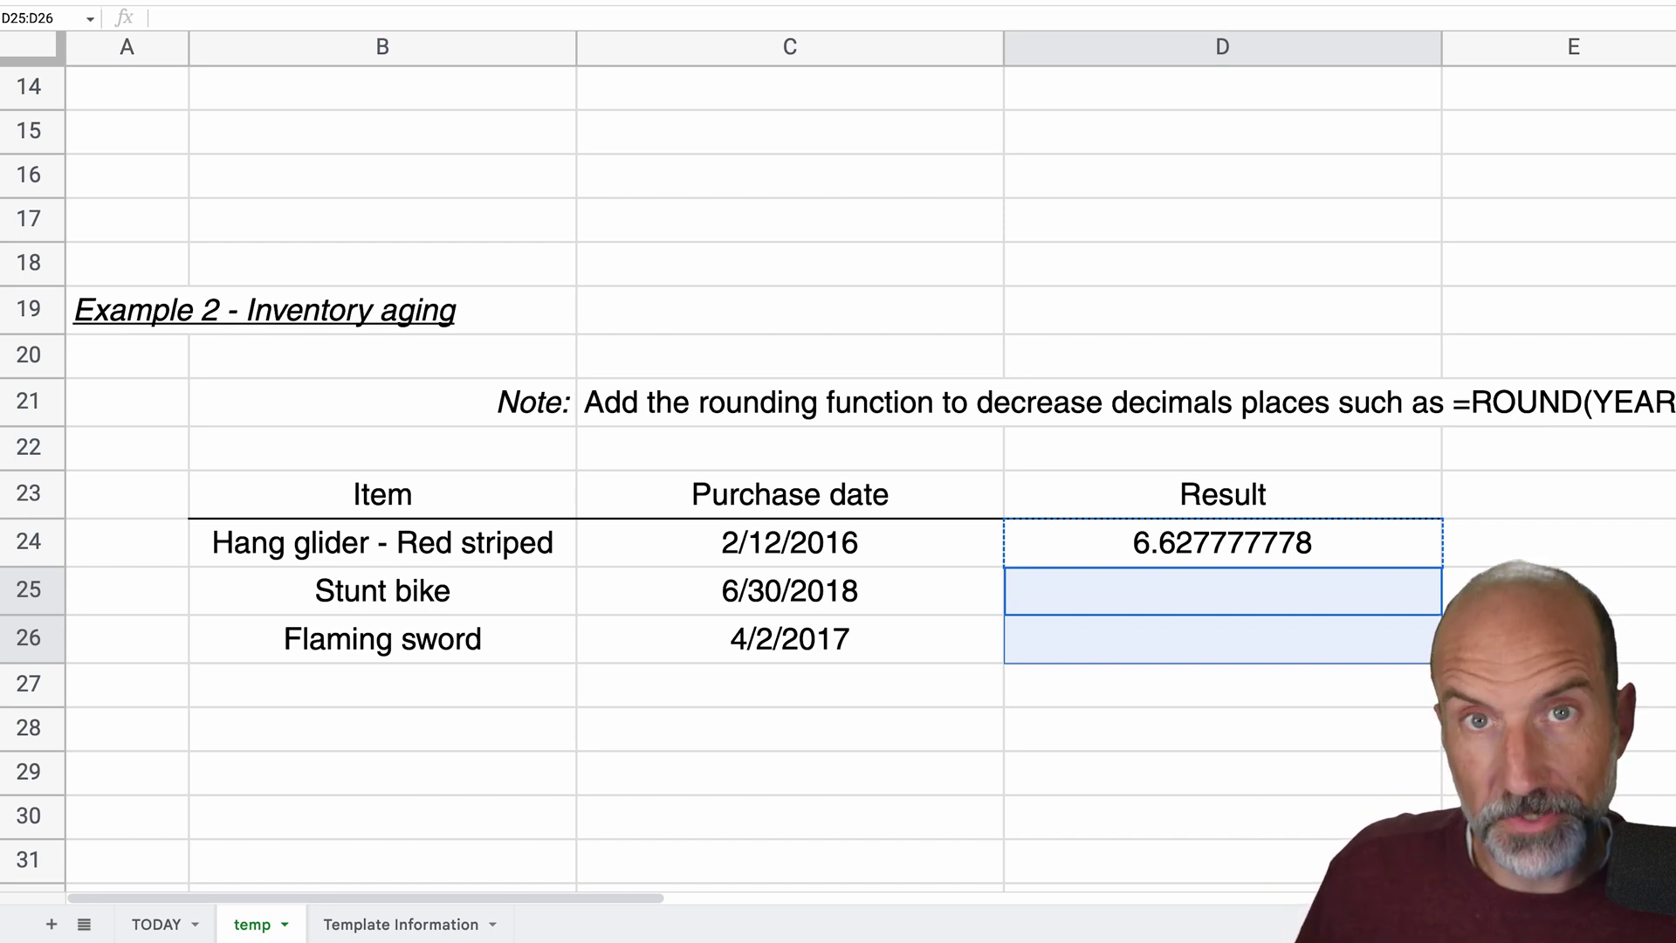
{"action": "key", "text": "super+v"}
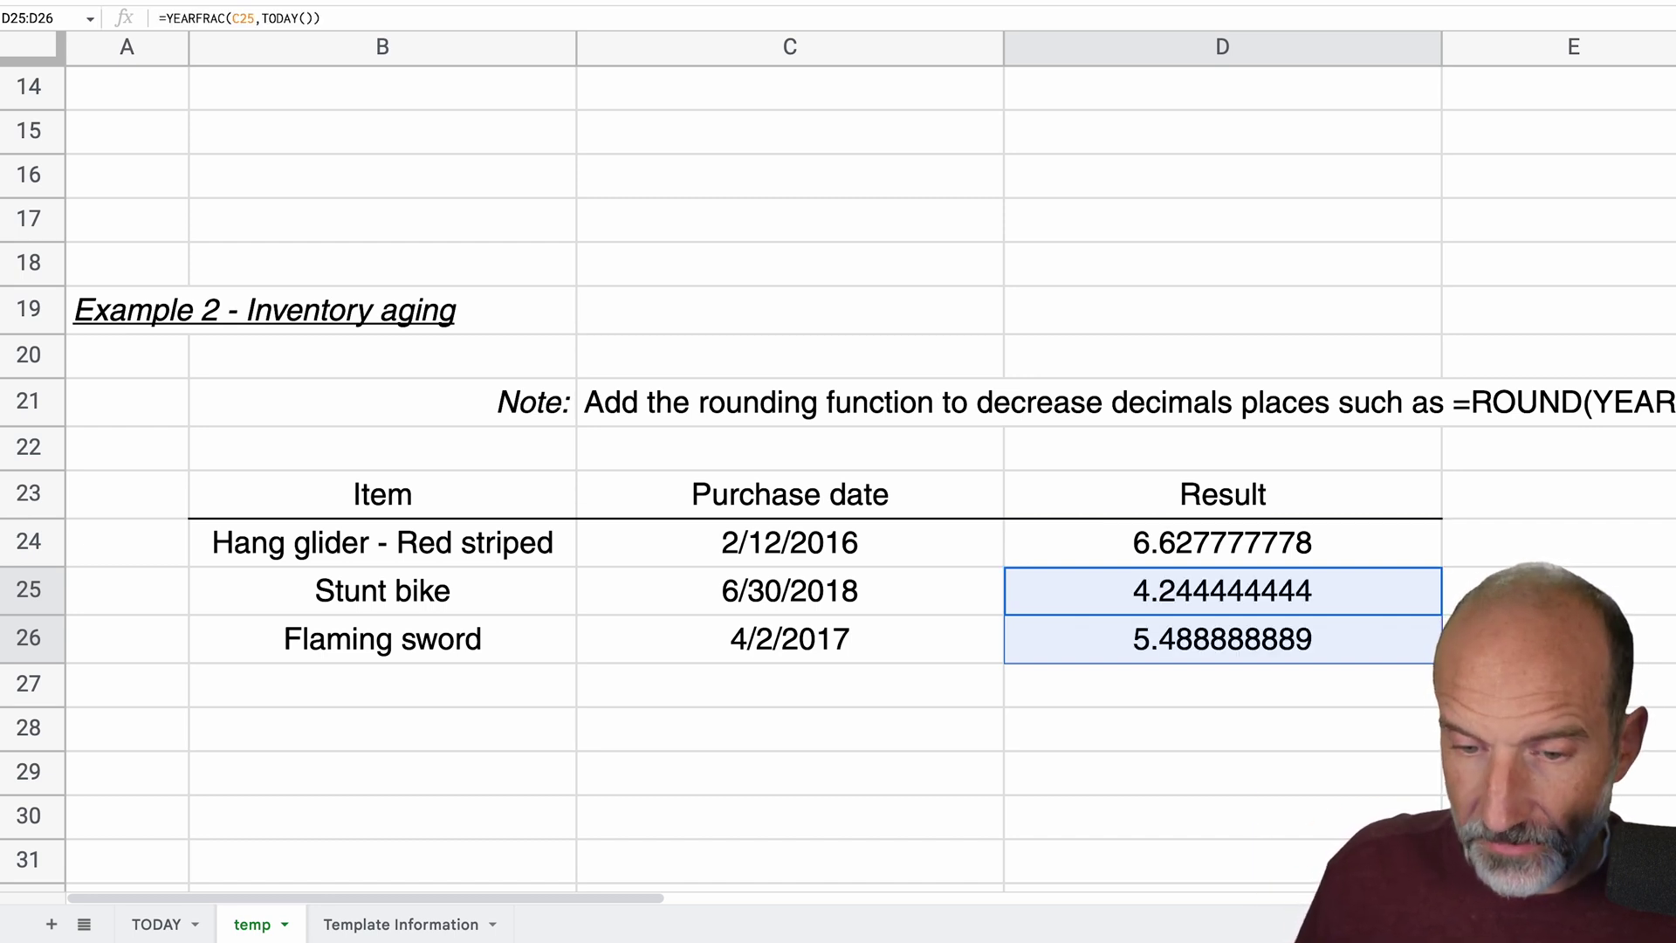
{"action": "left_click", "coordinate": [1222, 639]}
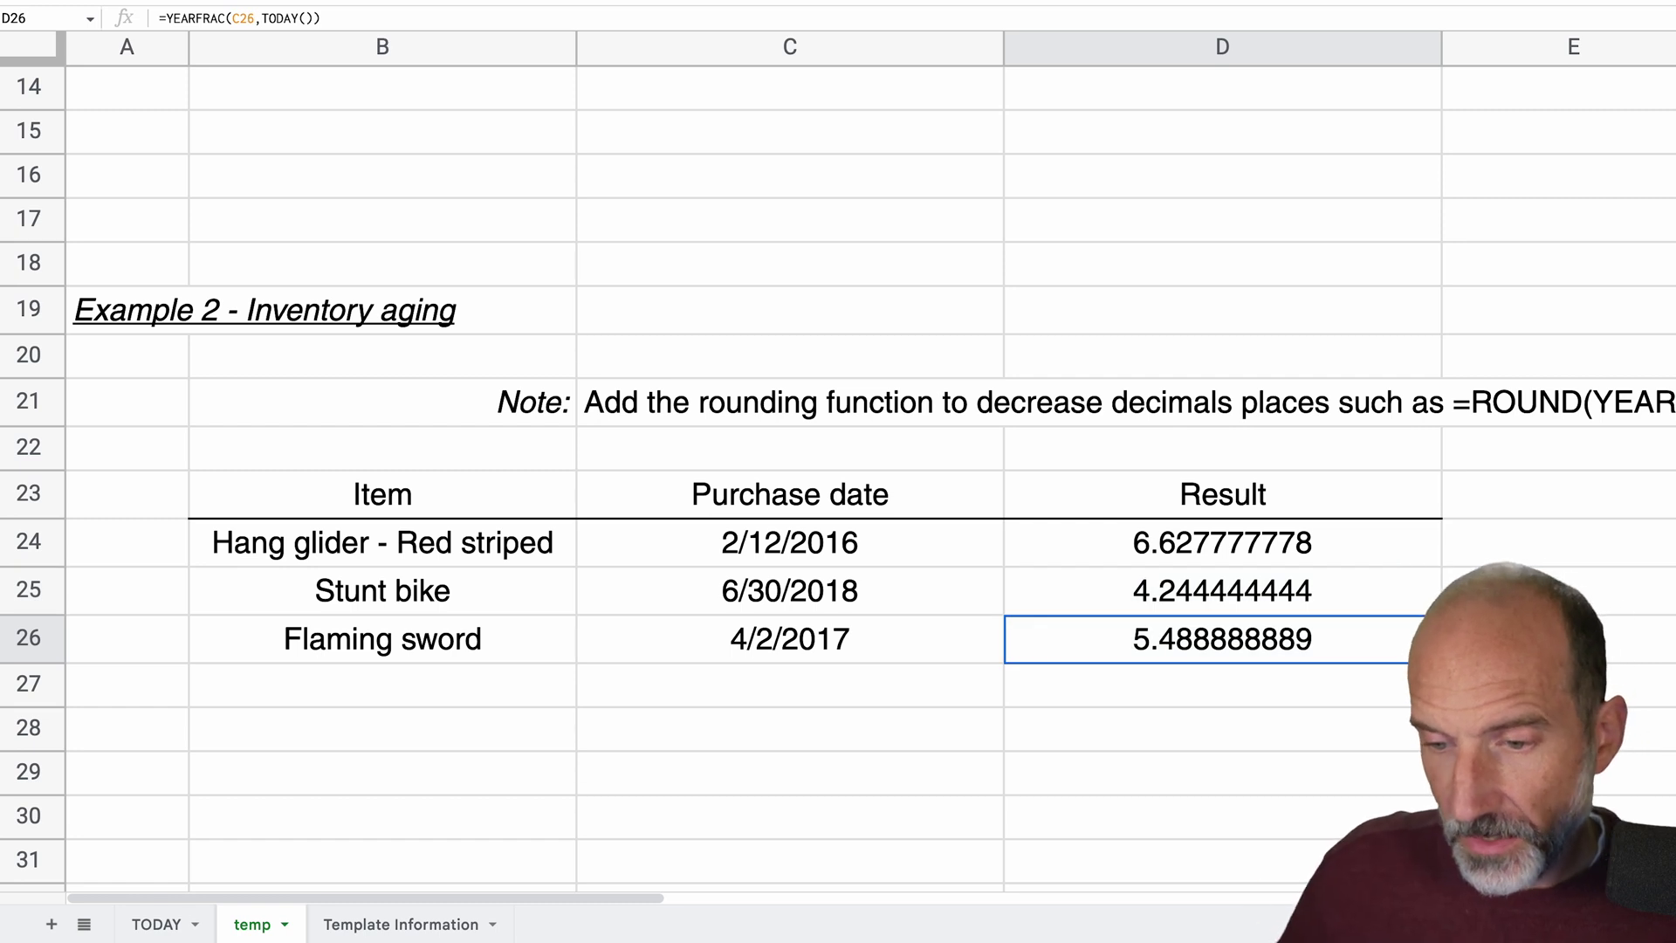
{"action": "left_click", "coordinate": [1314, 591]}
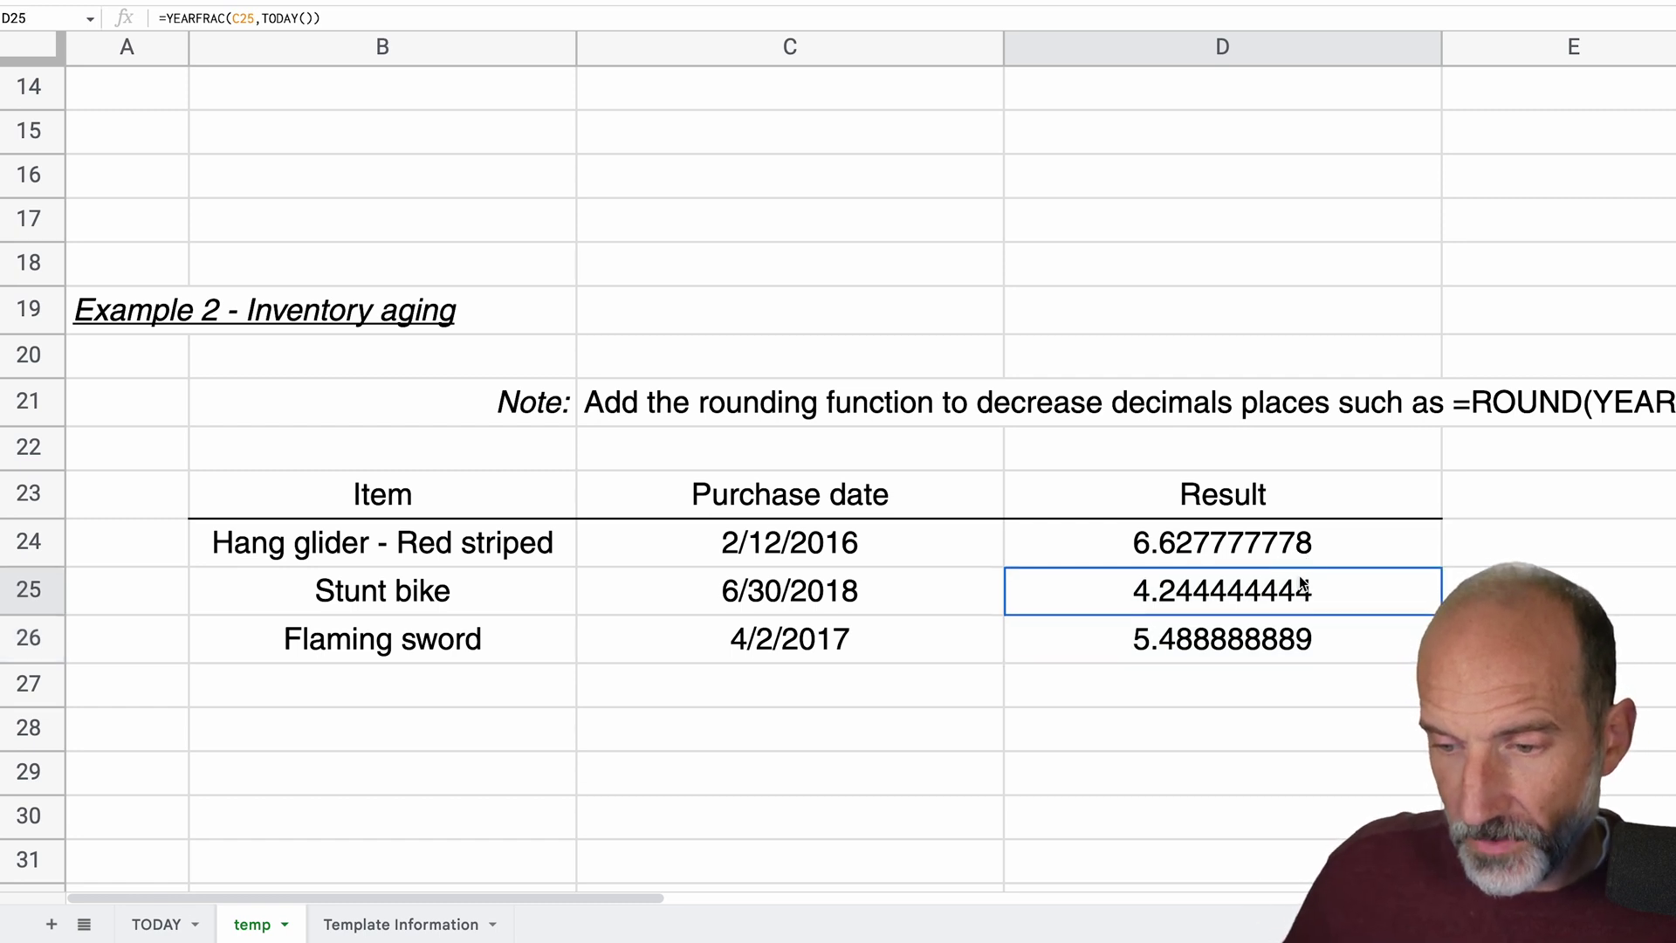
{"action": "left_click", "coordinate": [1328, 644]}
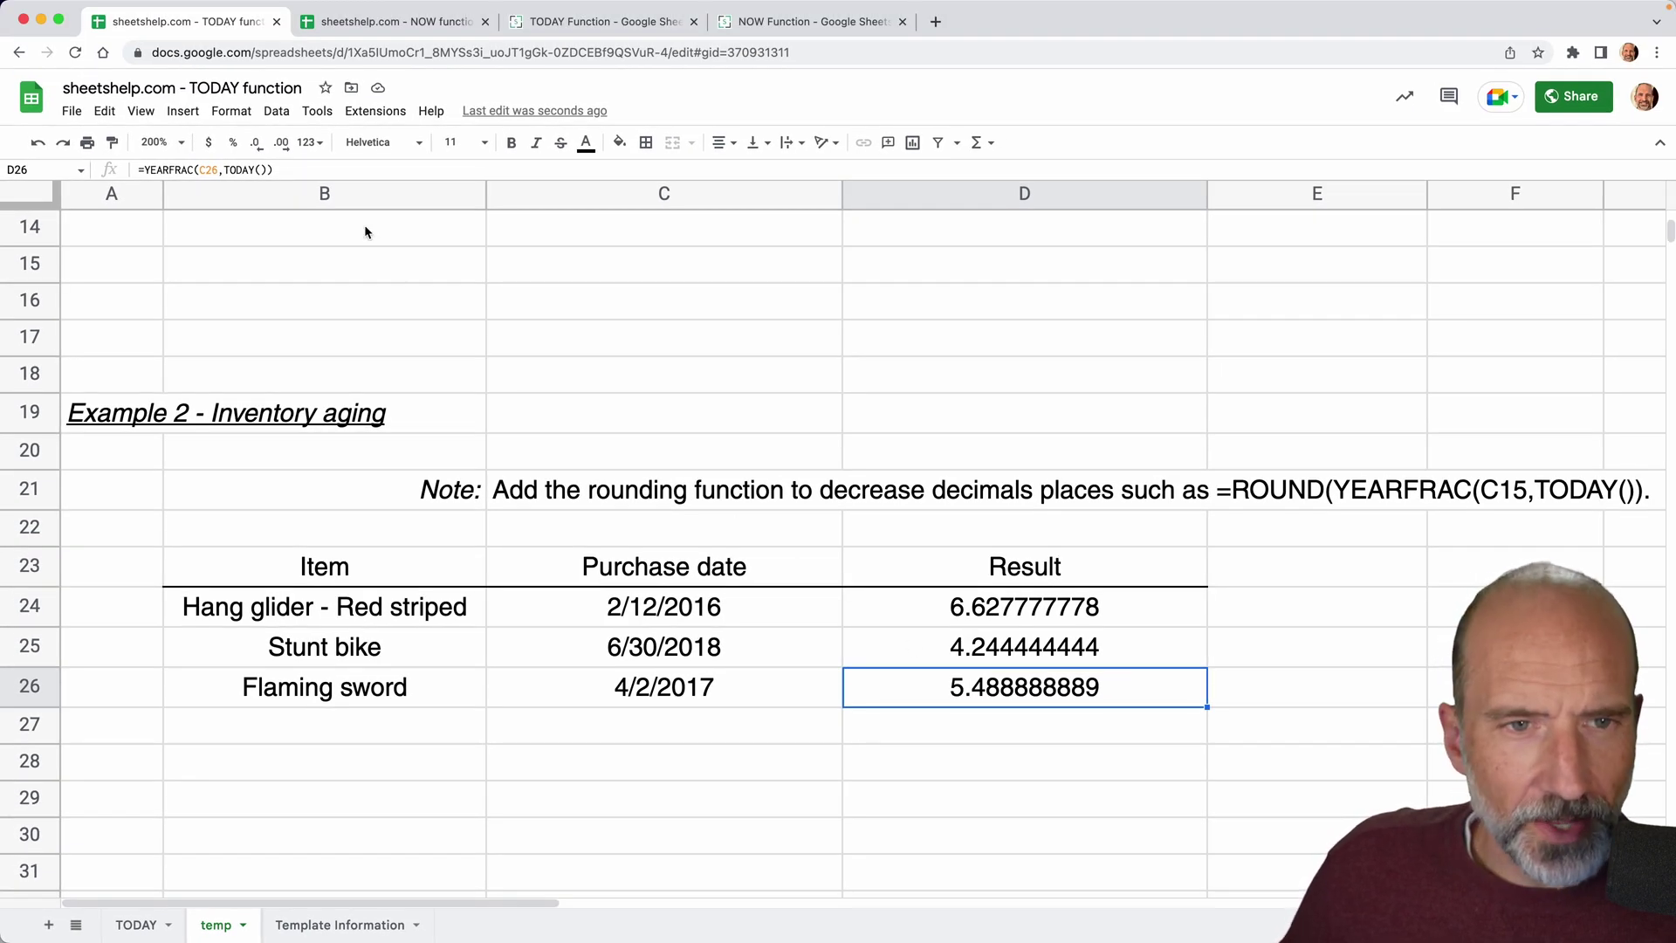
{"action": "left_click", "coordinate": [232, 111]}
{"action": "mouse_move", "coordinate": [395, 186]}
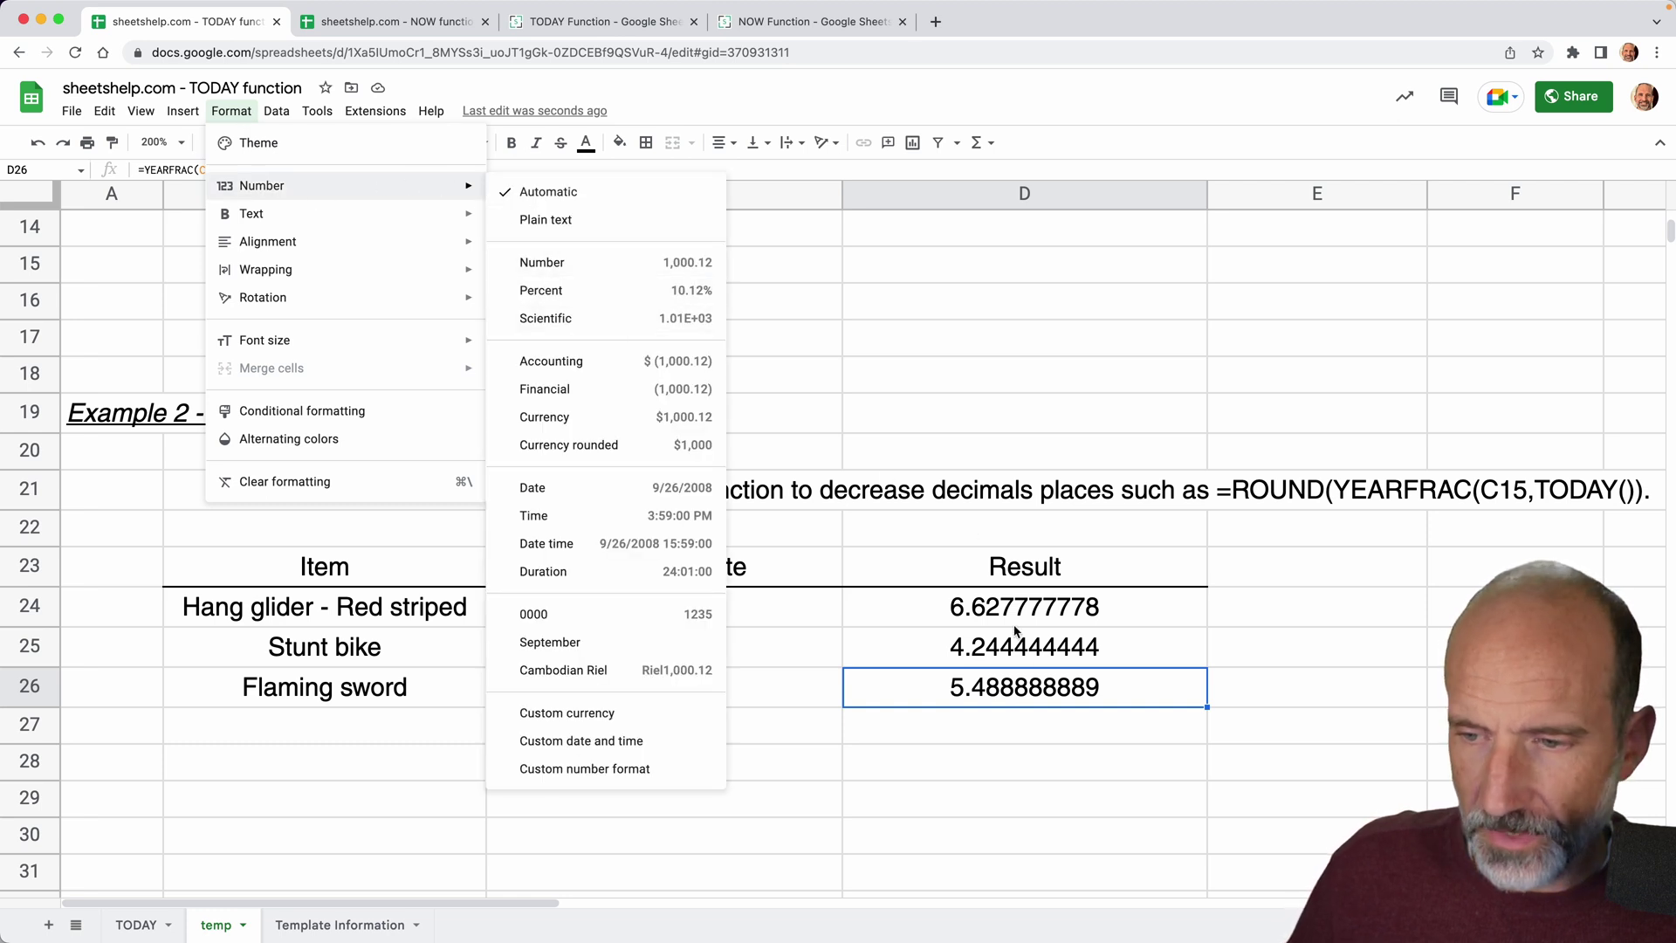
{"action": "left_click", "coordinate": [1039, 687]}
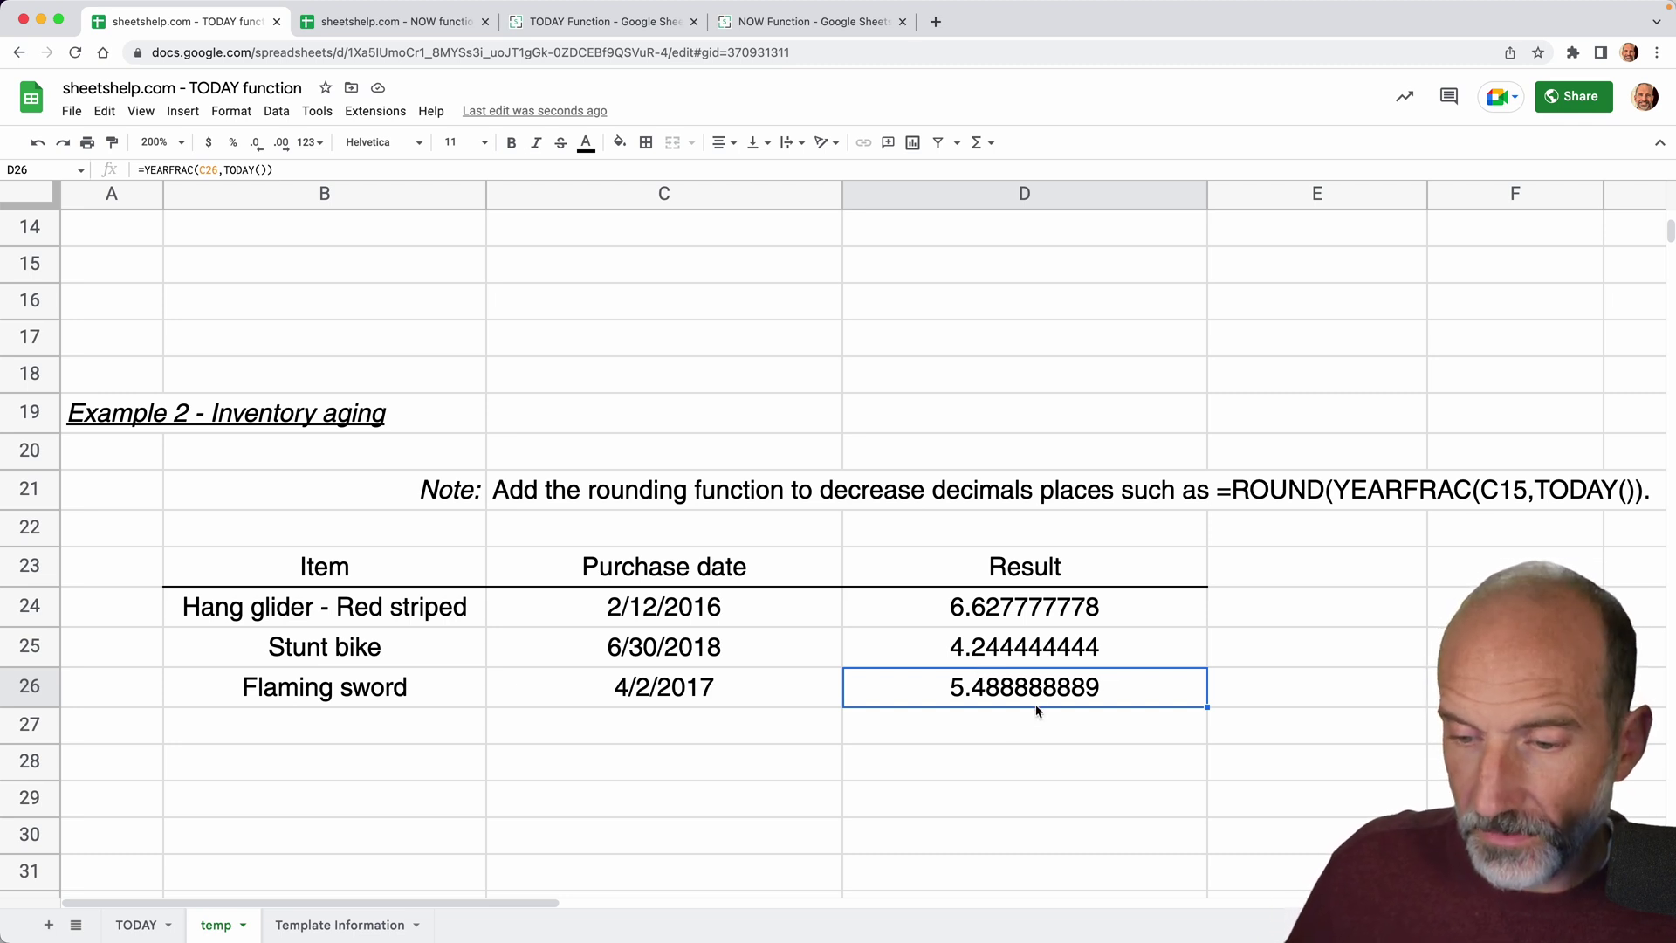
{"action": "left_click", "coordinate": [1006, 732]}
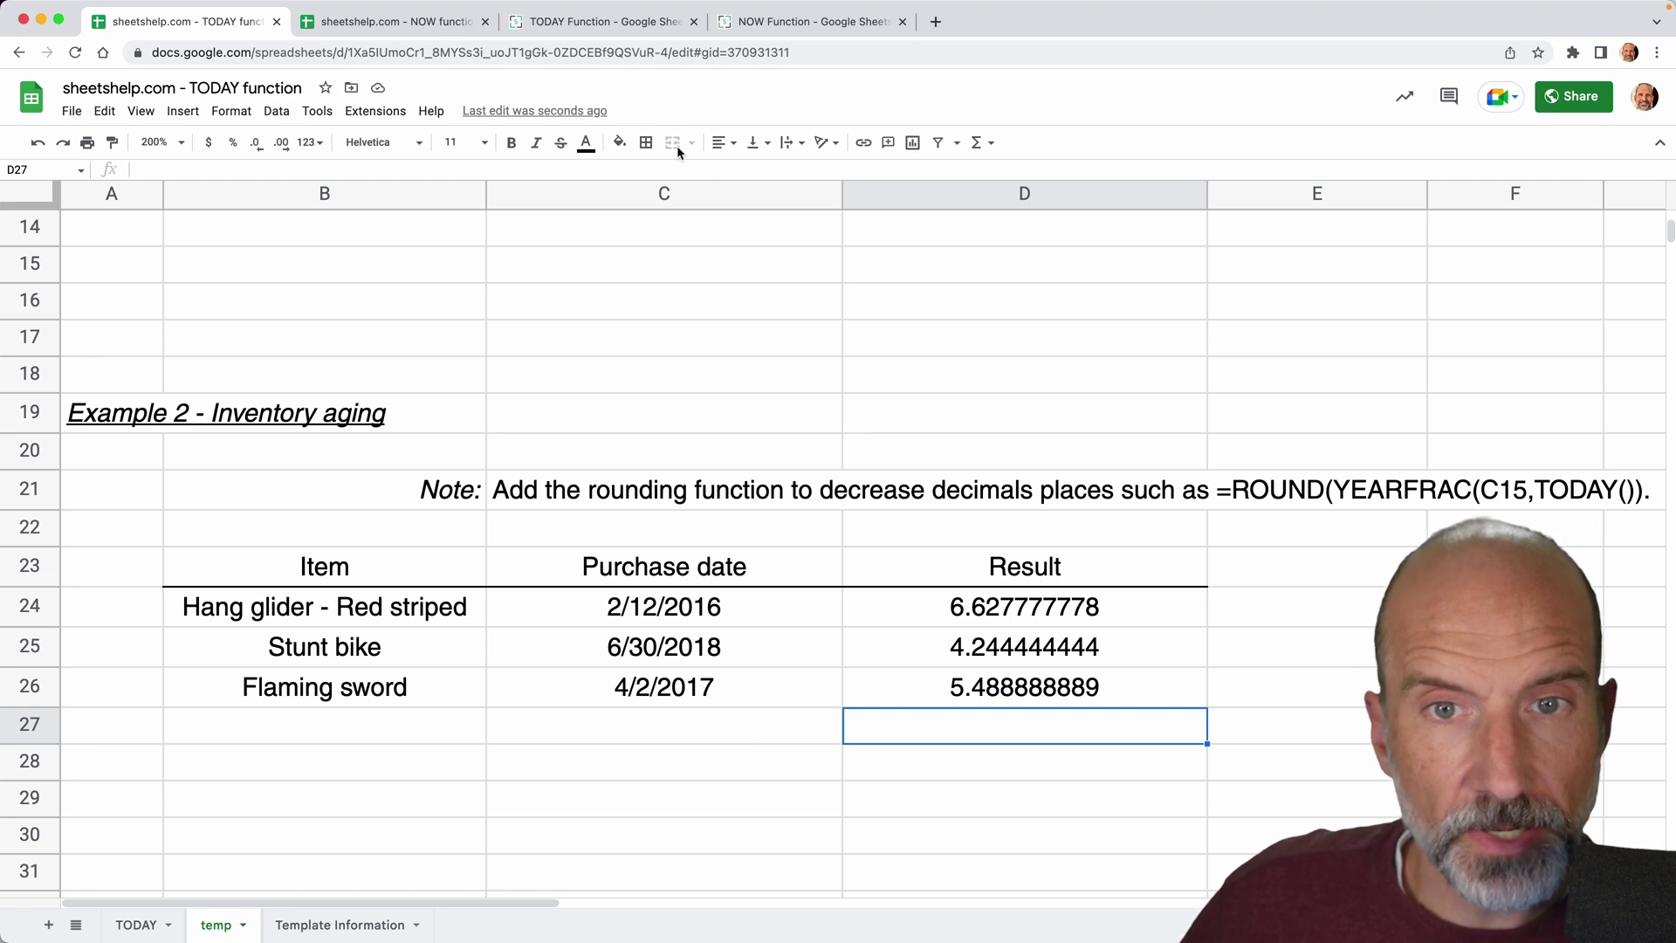
- Scroll the NOW spreadsheet to Example 2's feeding table and select the elapsed-time cell D24
{"action": "left_click", "coordinate": [441, 39]}
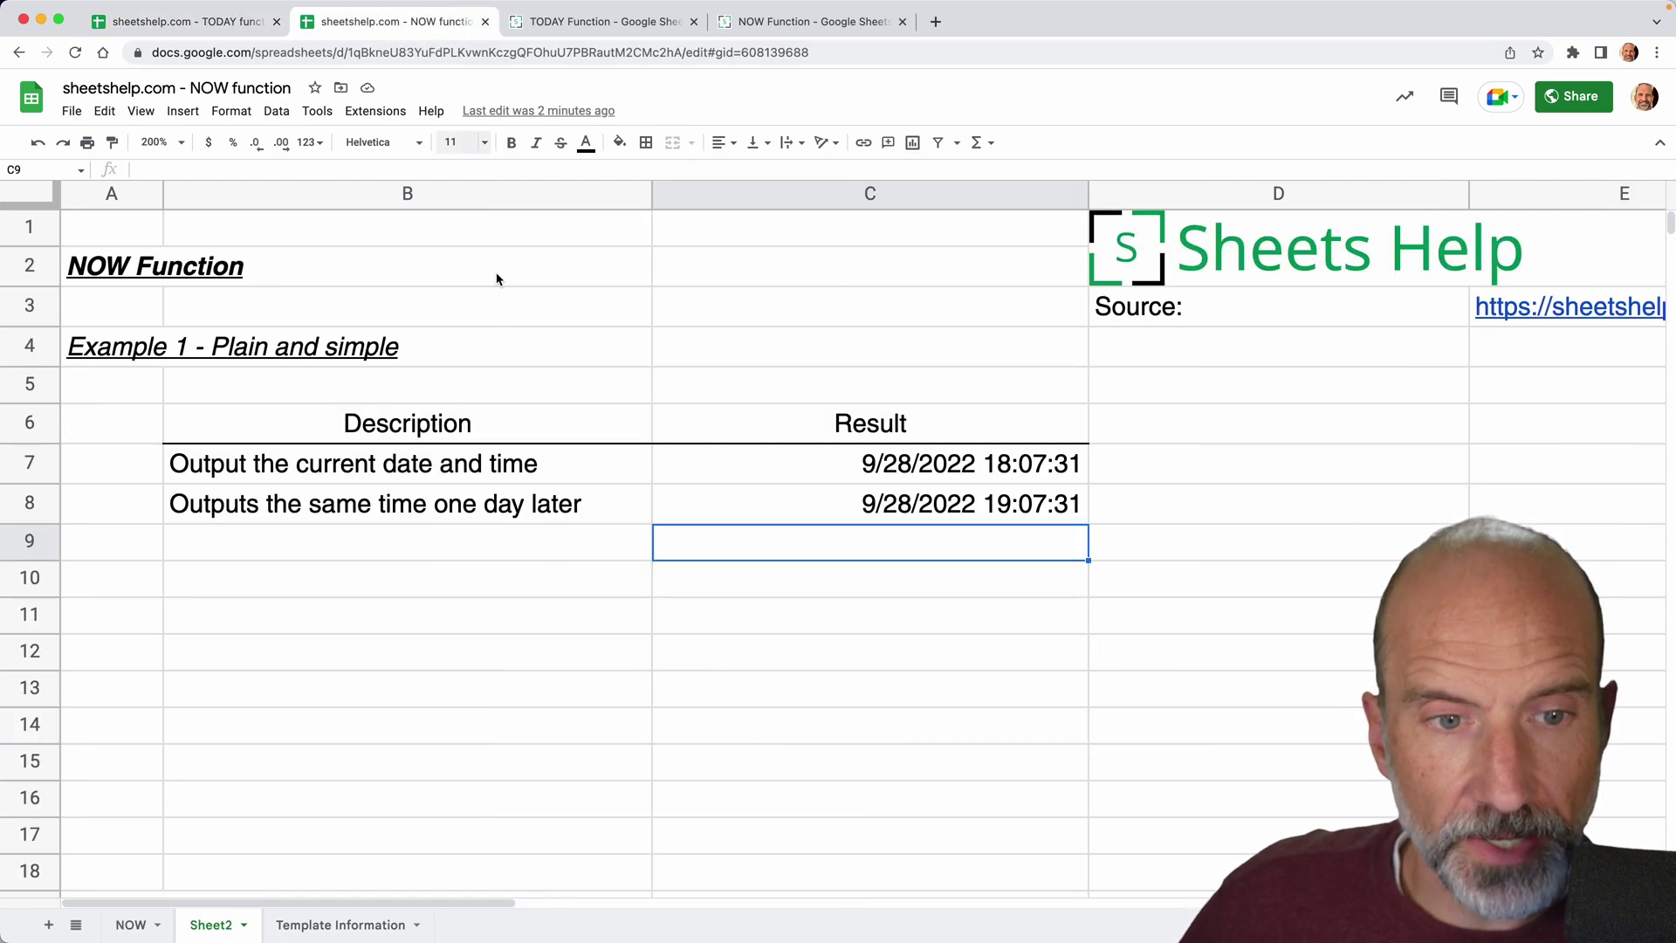
{"action": "scroll", "coordinate": [520, 392], "scroll_direction": "down", "scroll_amount": 1}
{"action": "scroll", "coordinate": [520, 392], "scroll_direction": "down", "scroll_amount": 5}
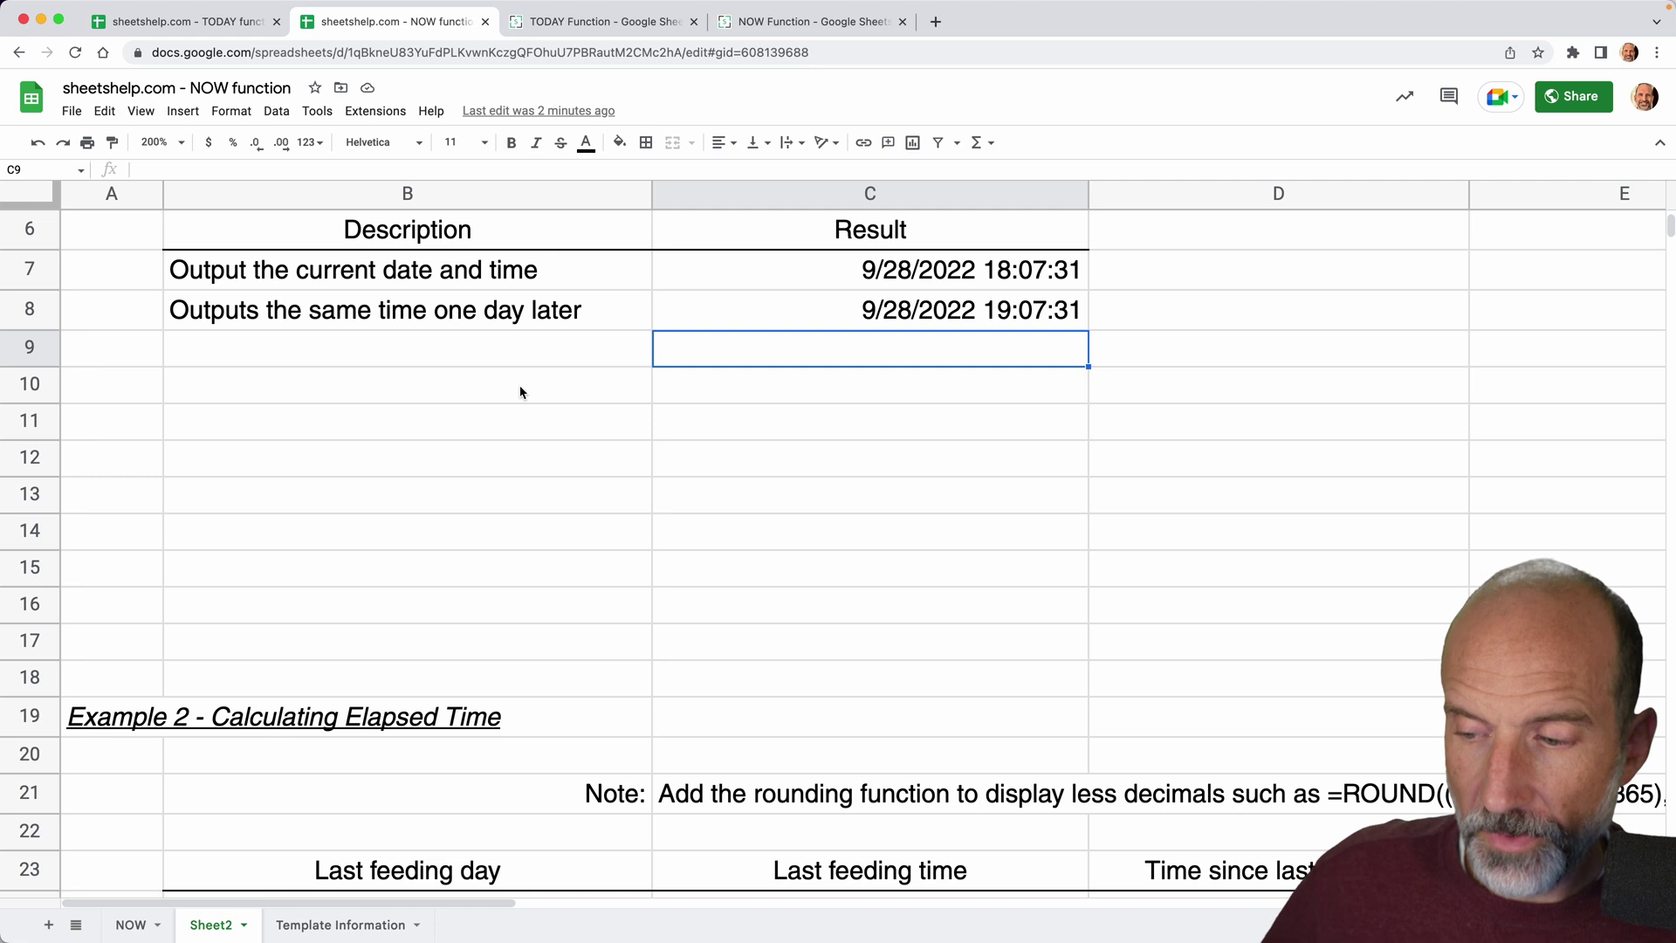
{"action": "scroll", "coordinate": [521, 392], "scroll_direction": "down", "scroll_amount": 3}
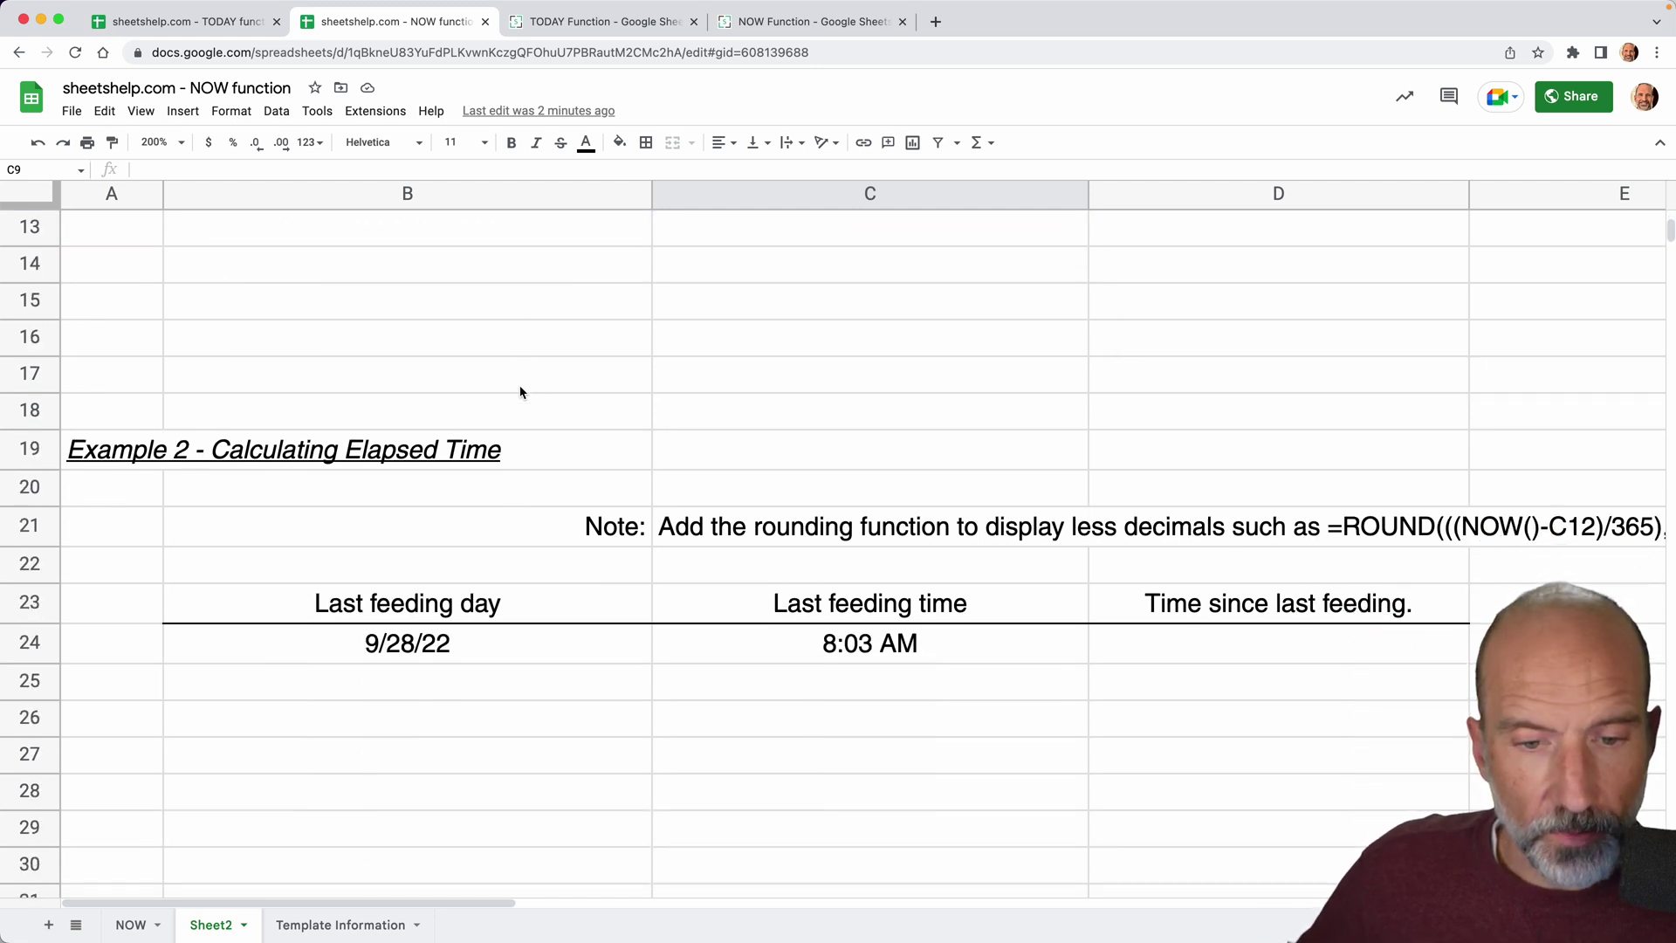
{"action": "left_click", "coordinate": [703, 644]}
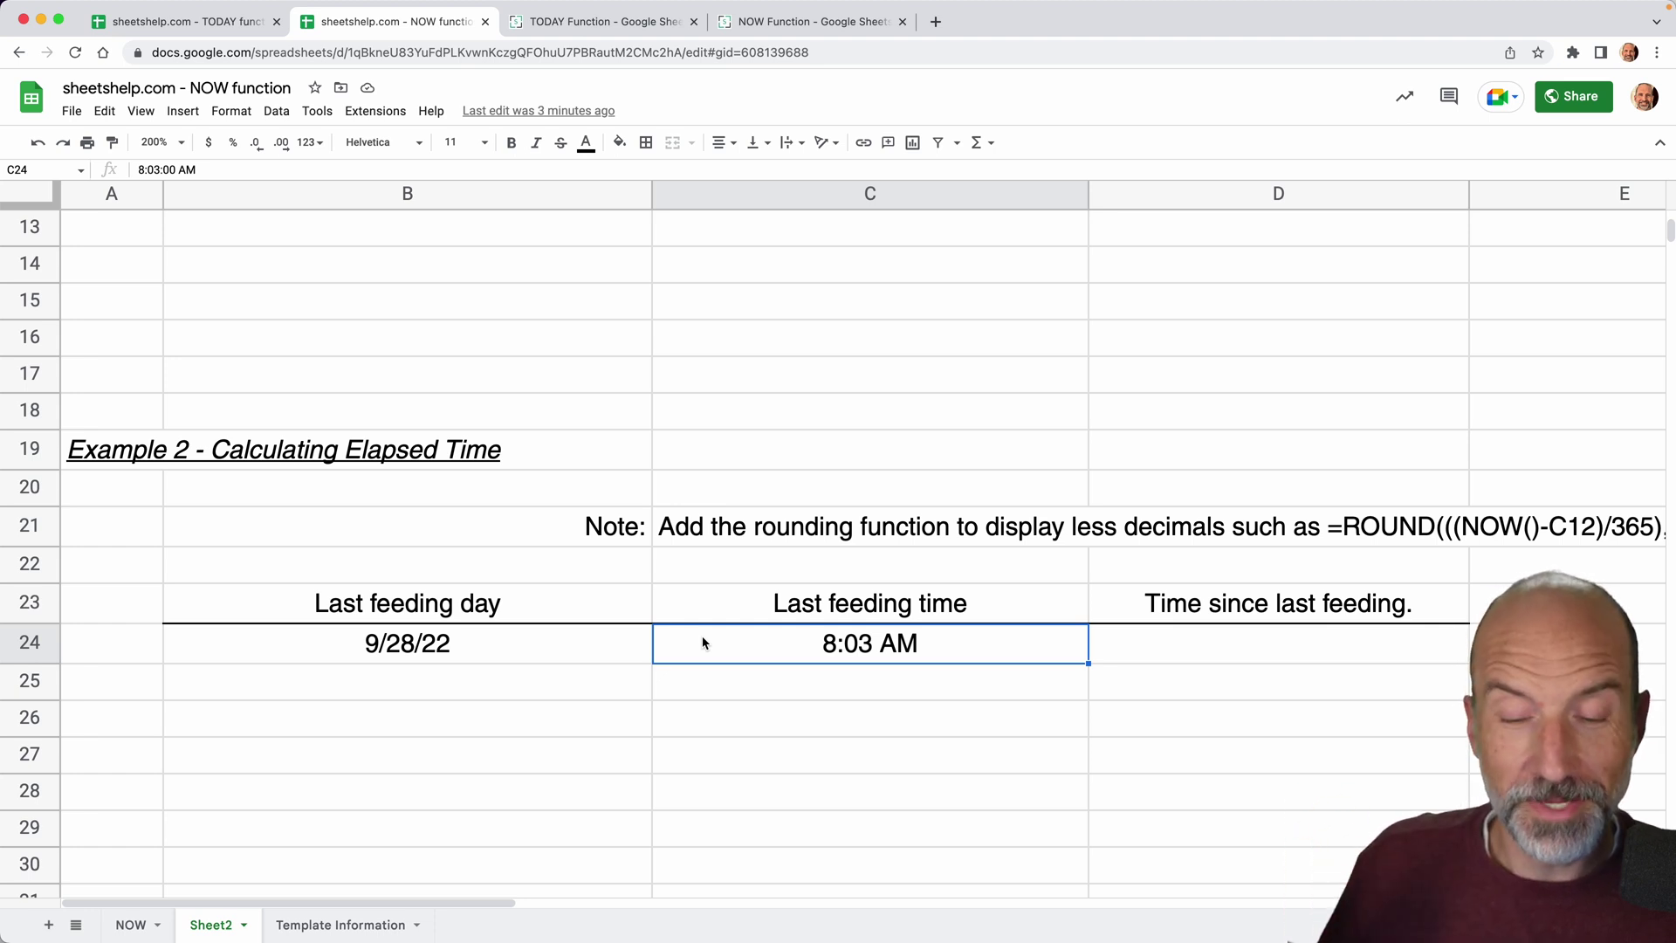
{"action": "key", "text": "Right"}
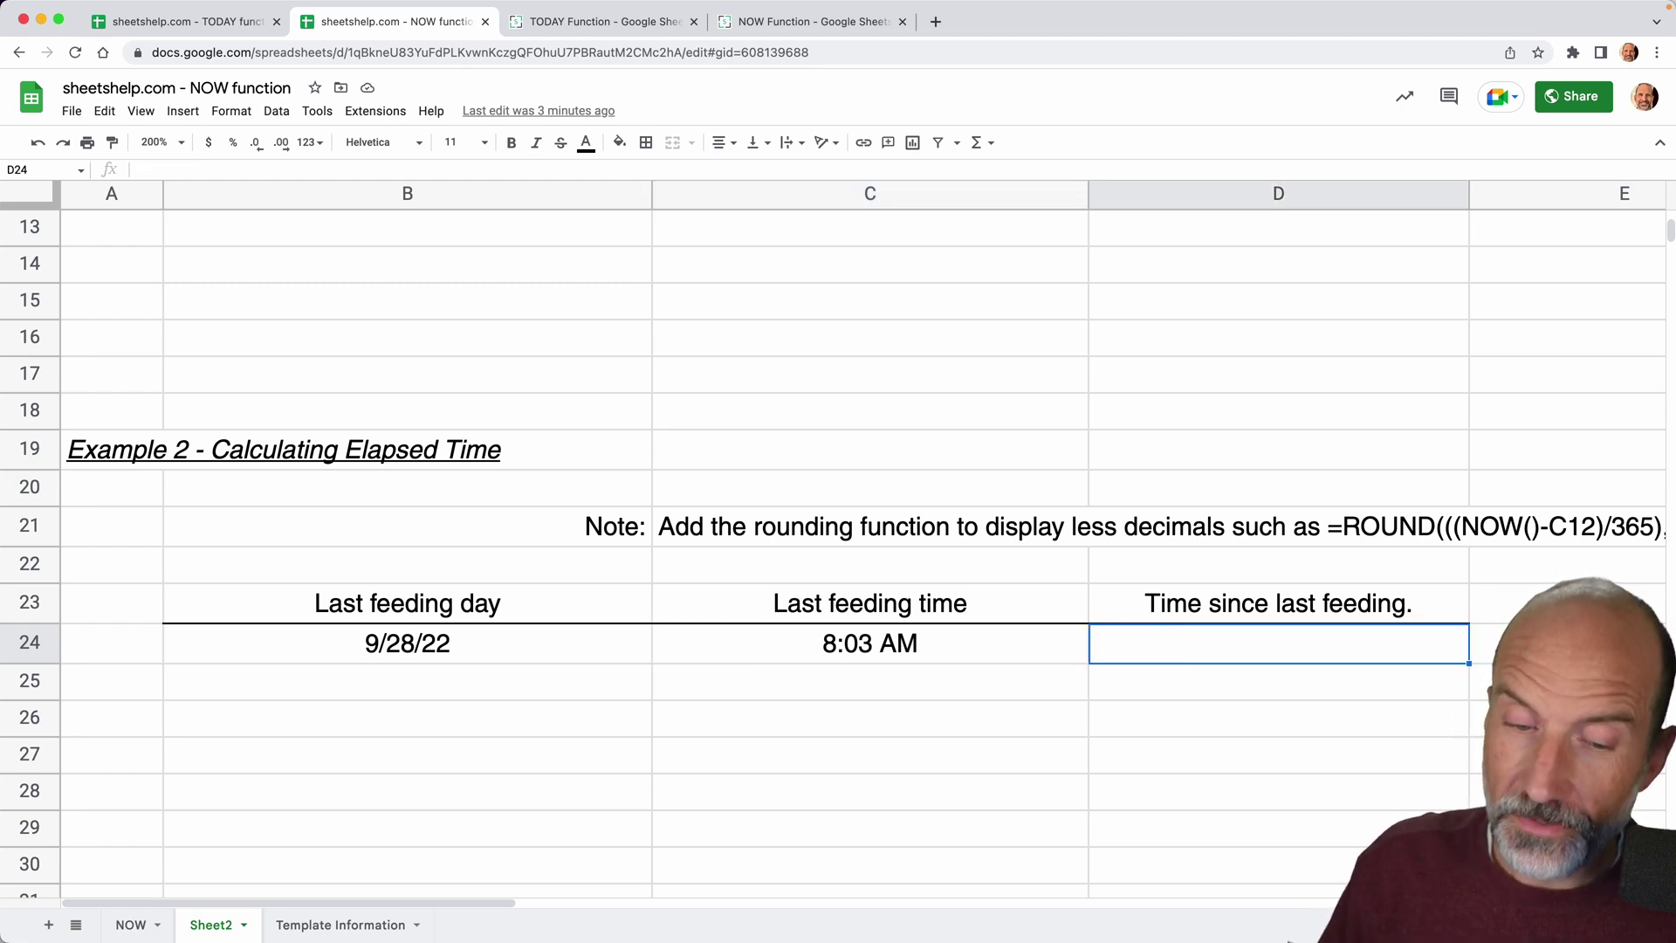
- Enter =NOW()-(B24+C24) in D24, showing 10:08:15 since the last feeding
{"action": "type", "text": "="}
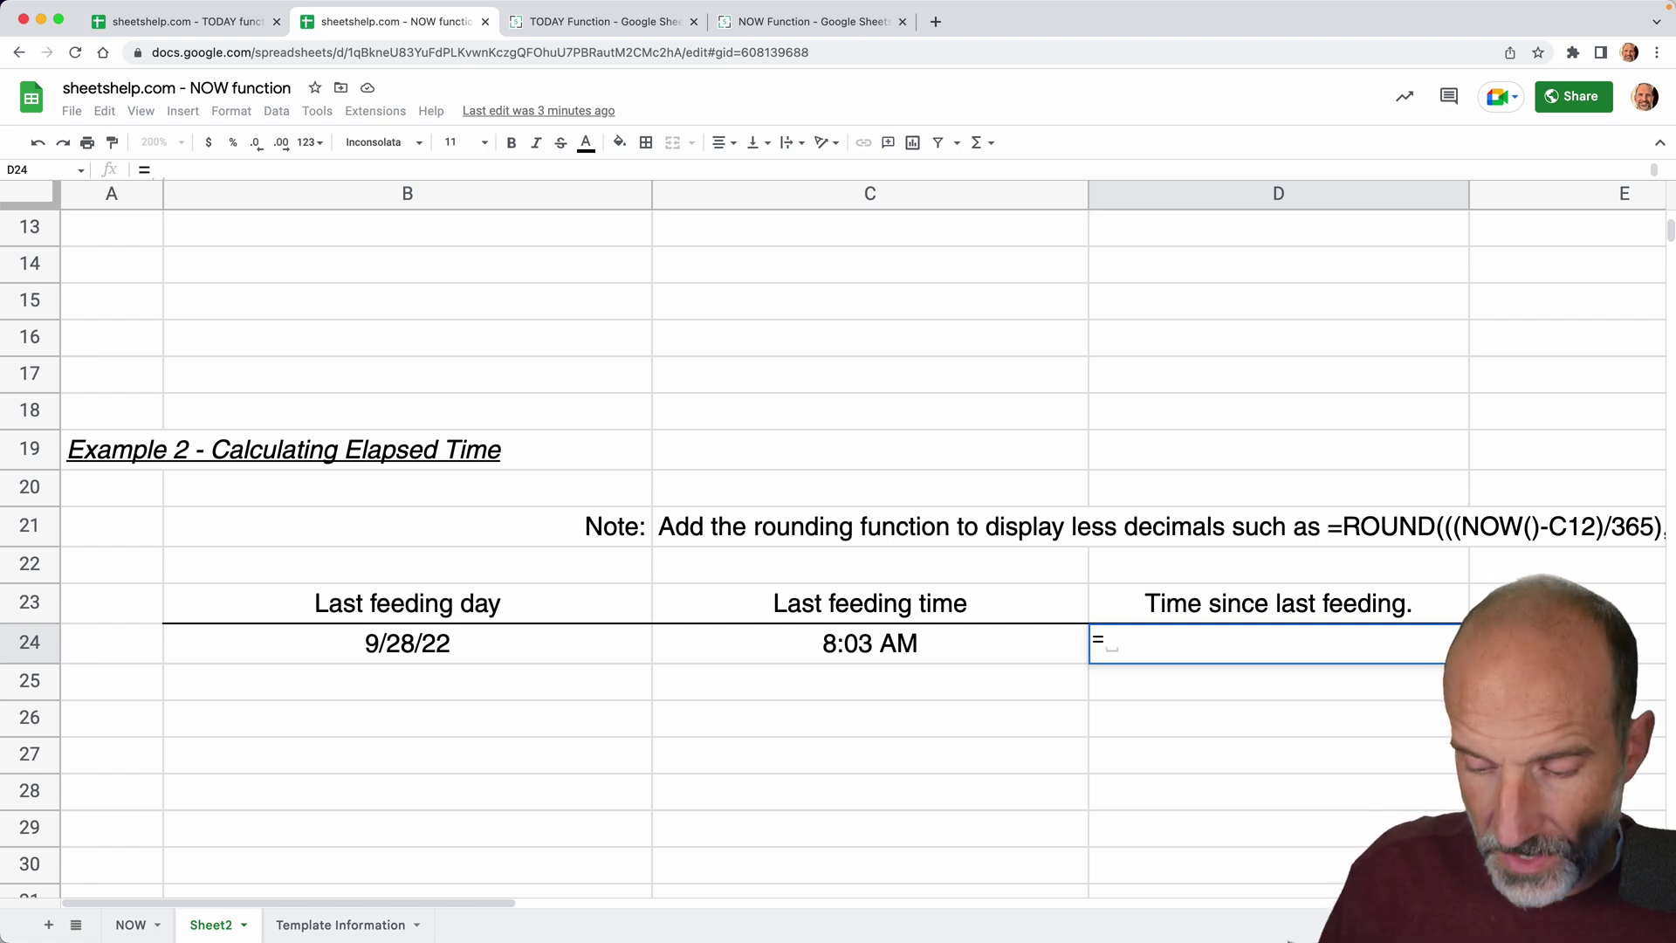
{"action": "type", "text": "NOW()"}
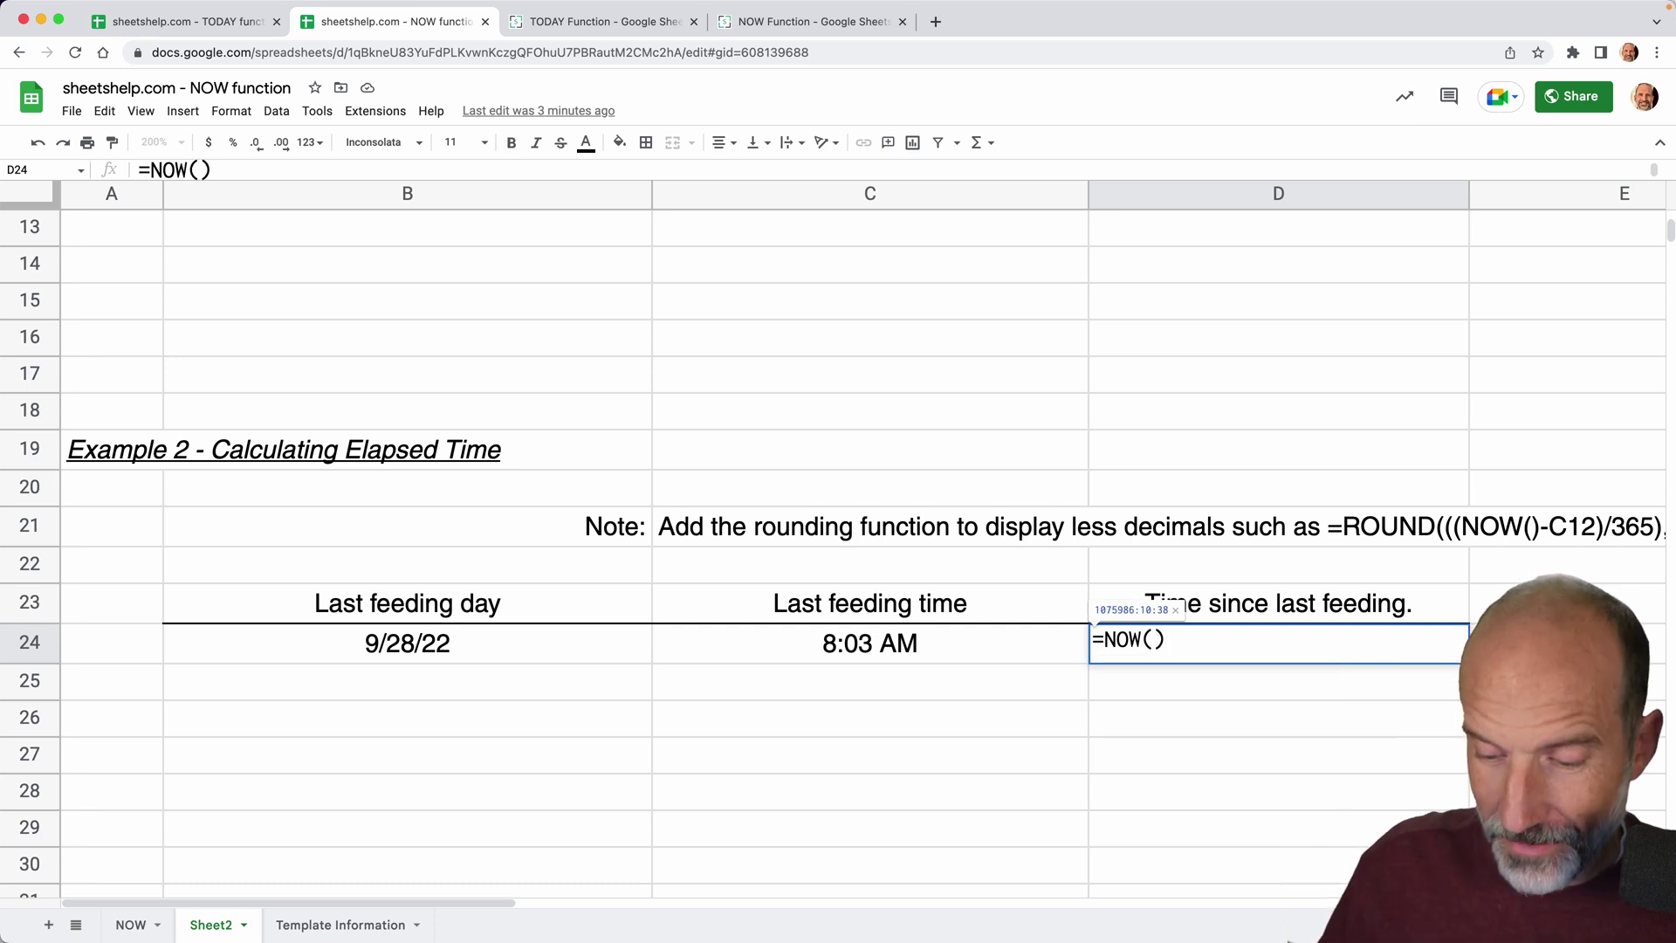
{"action": "type", "text": "-"}
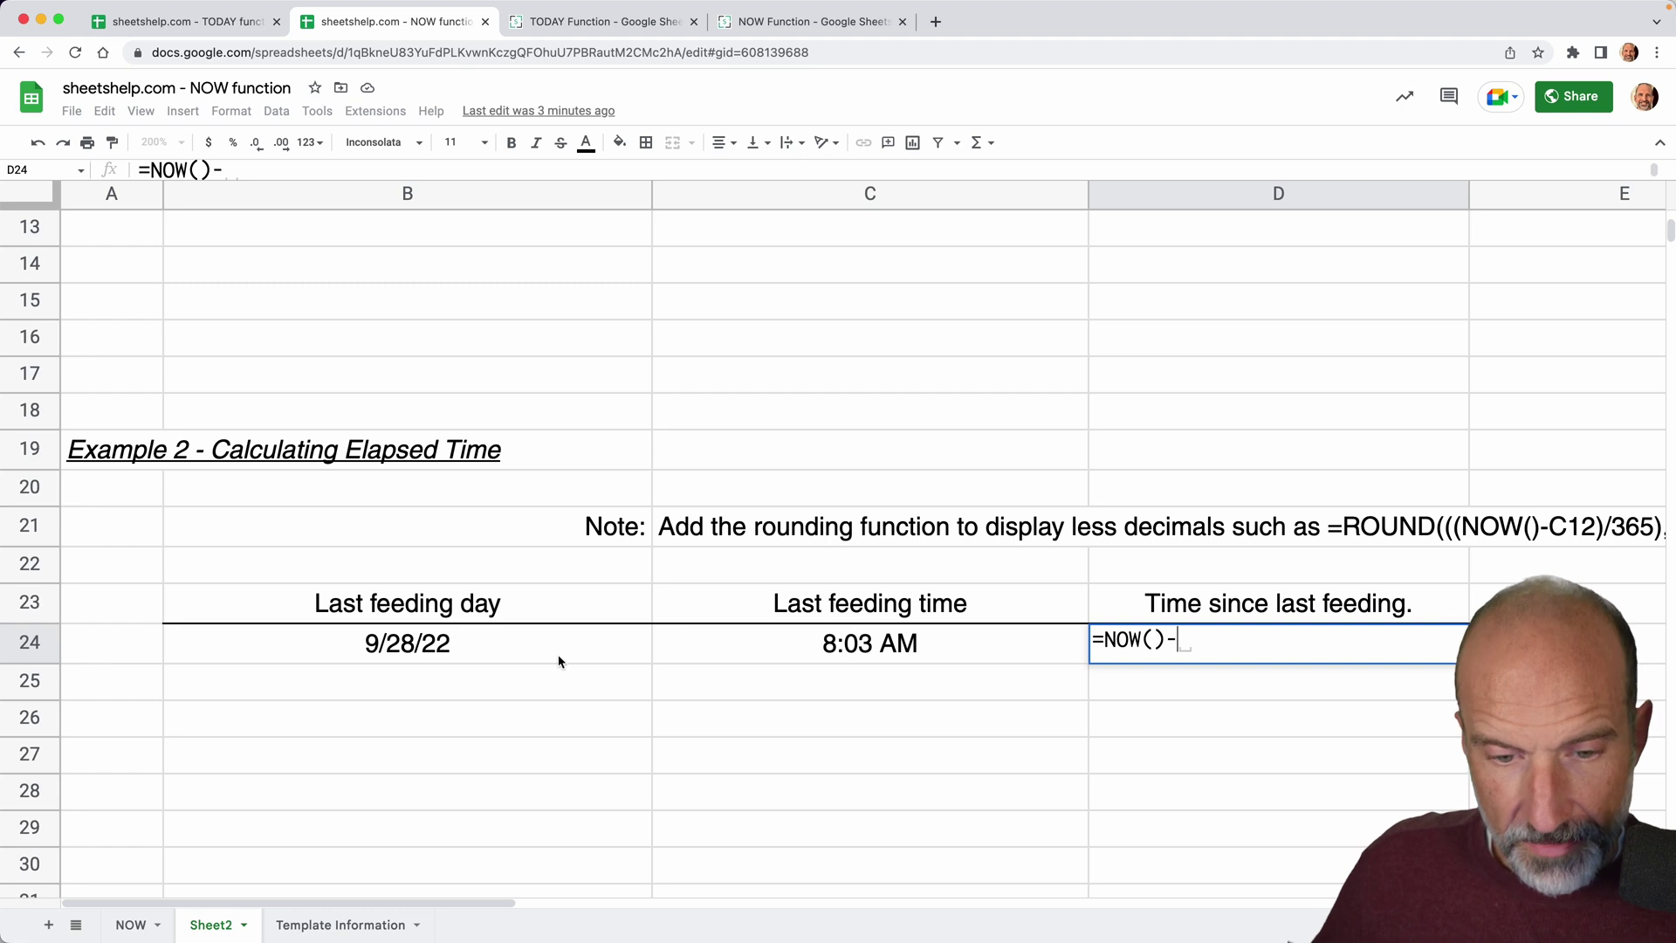
{"action": "left_click", "coordinate": [514, 661]}
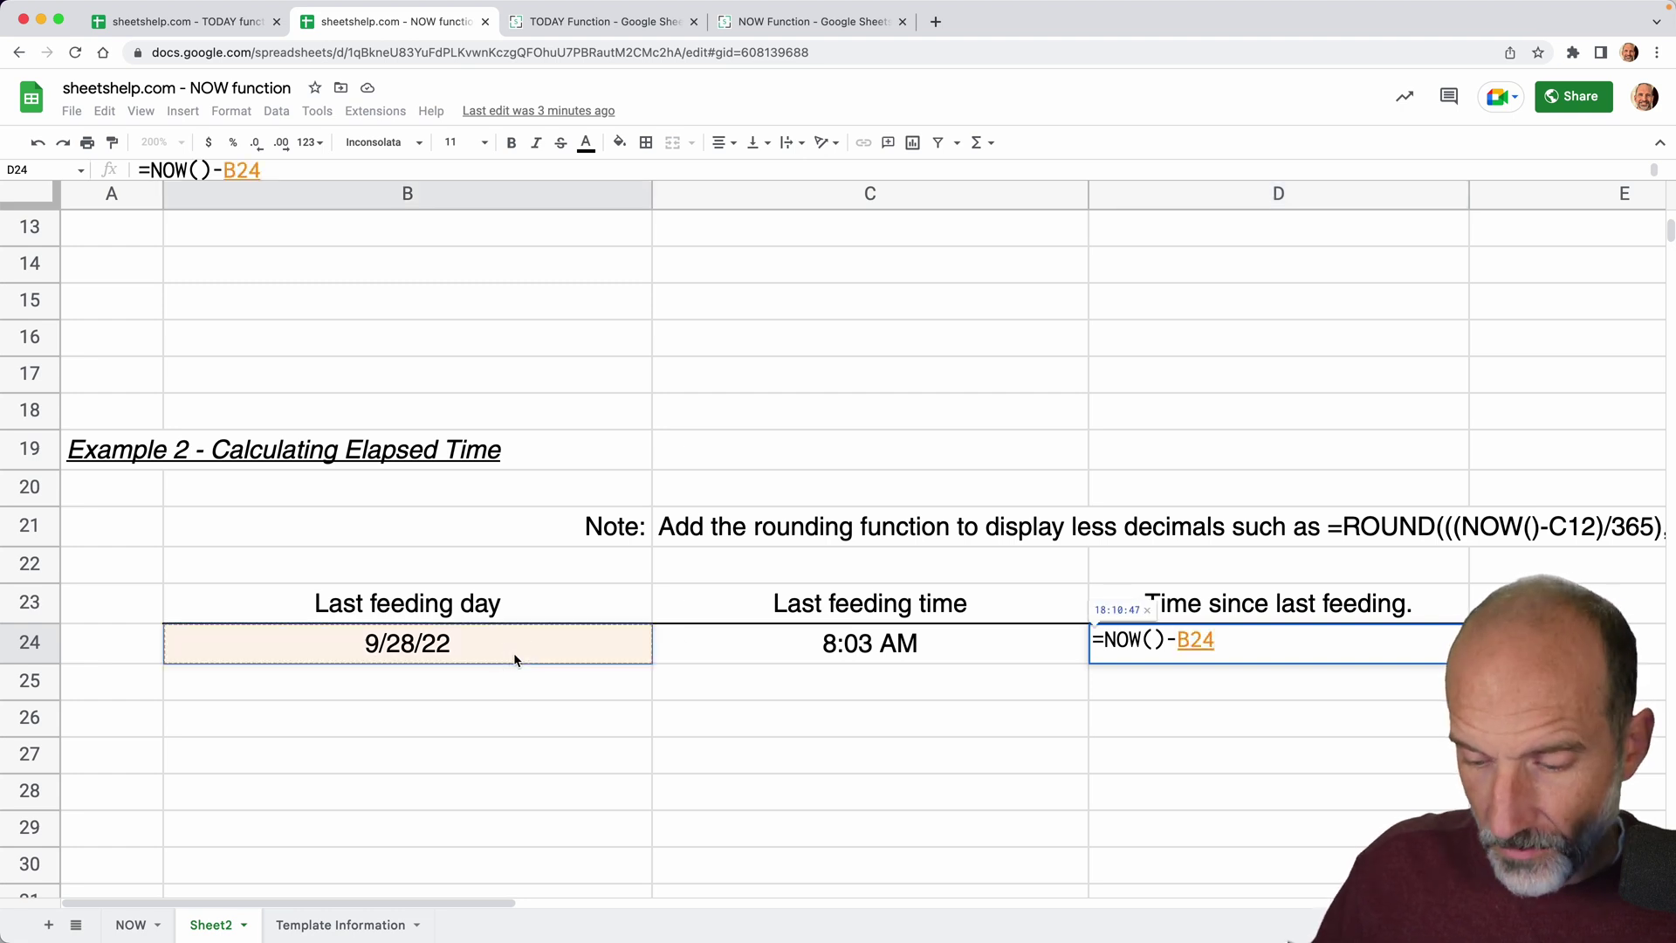
{"action": "type", "text": "+"}
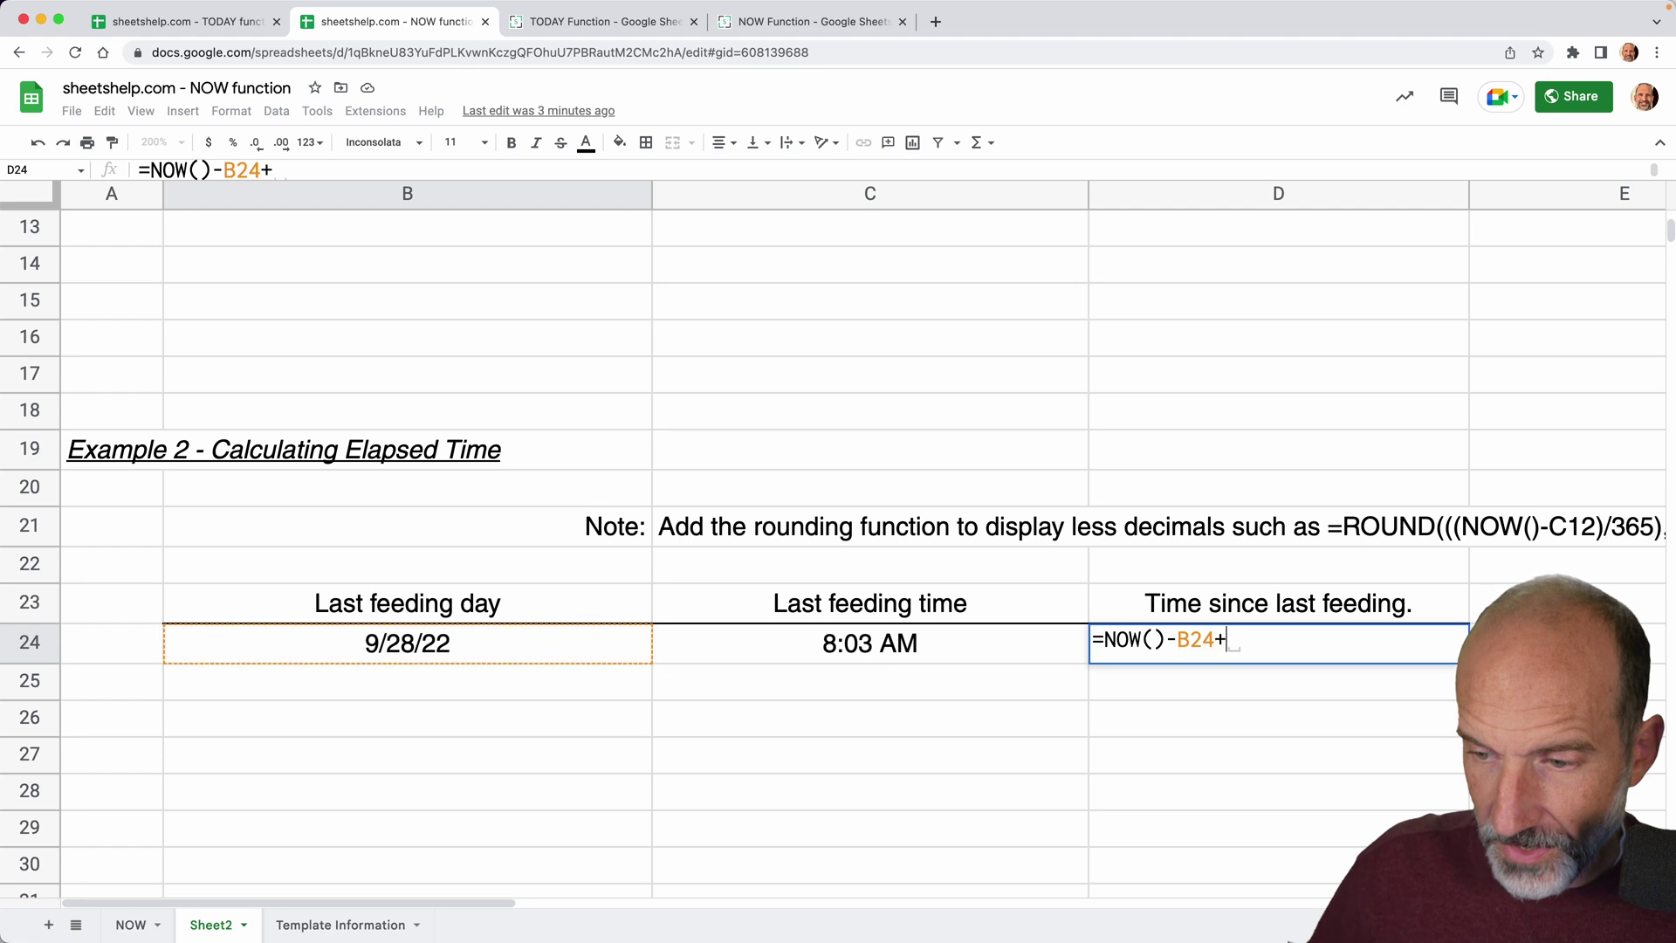
{"action": "left_click", "coordinate": [668, 665]}
{"action": "type", "text": "("}
{"action": "key", "text": "Right"}
{"action": "key", "text": "Right"}
{"action": "key", "text": "Right"}
{"action": "key", "text": "Right"}
{"action": "key", "text": "Right"}
{"action": "key", "text": "Right"}
{"action": "key", "text": "Right"}
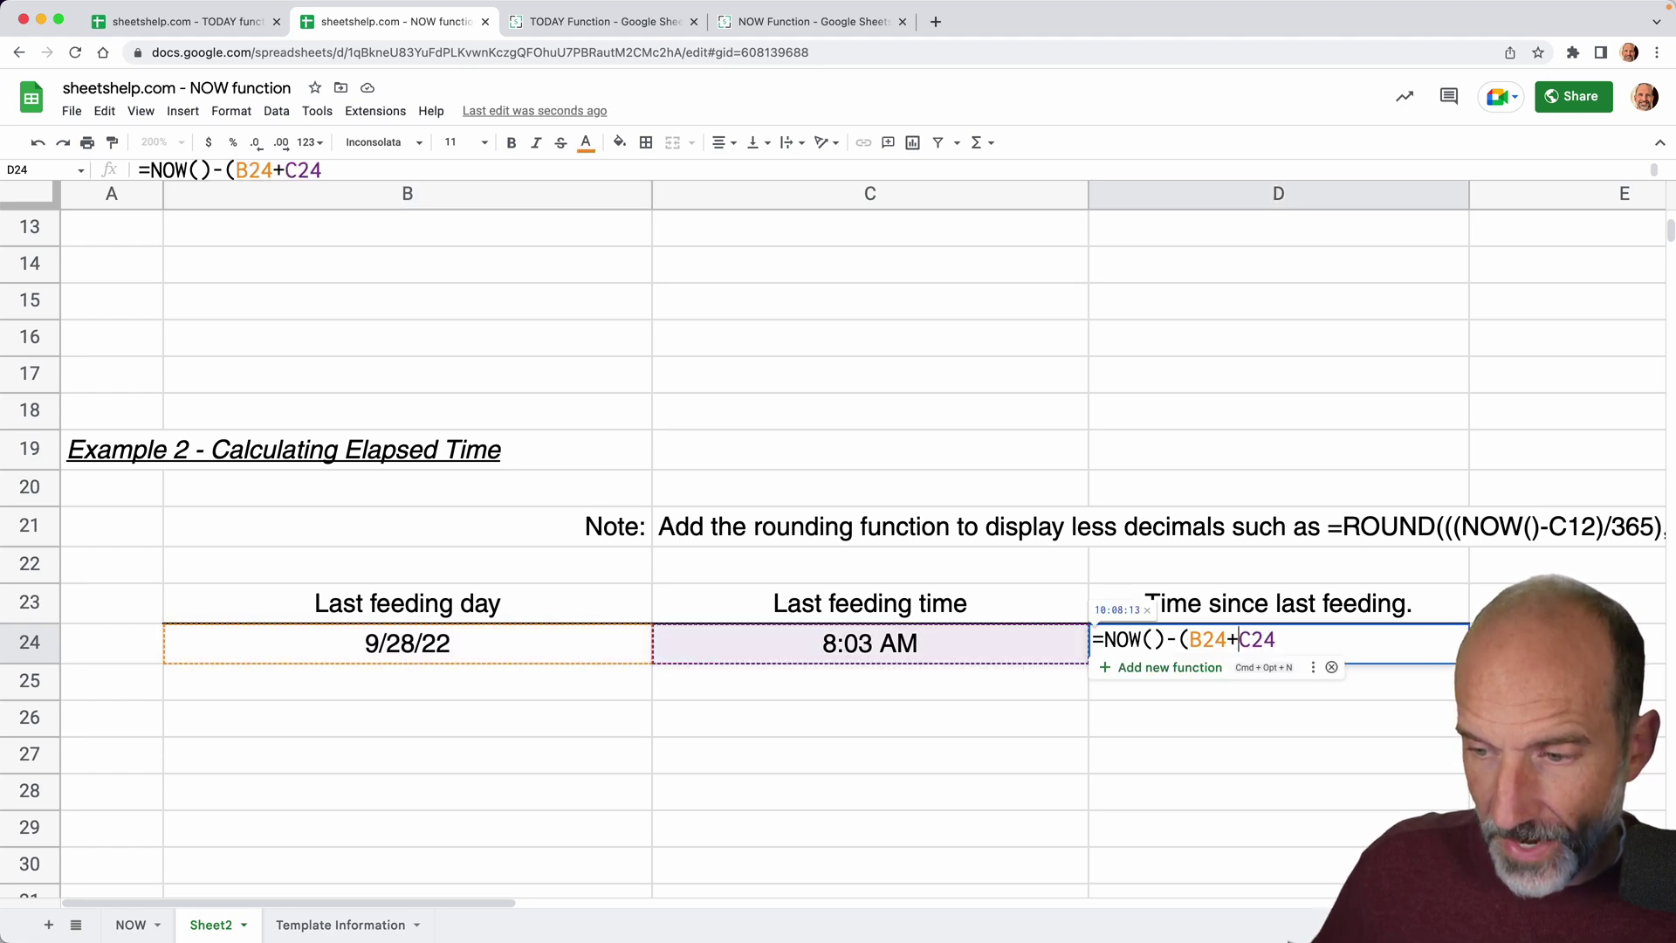
{"action": "type", "text": ")"}
{"action": "key", "text": "Return"}
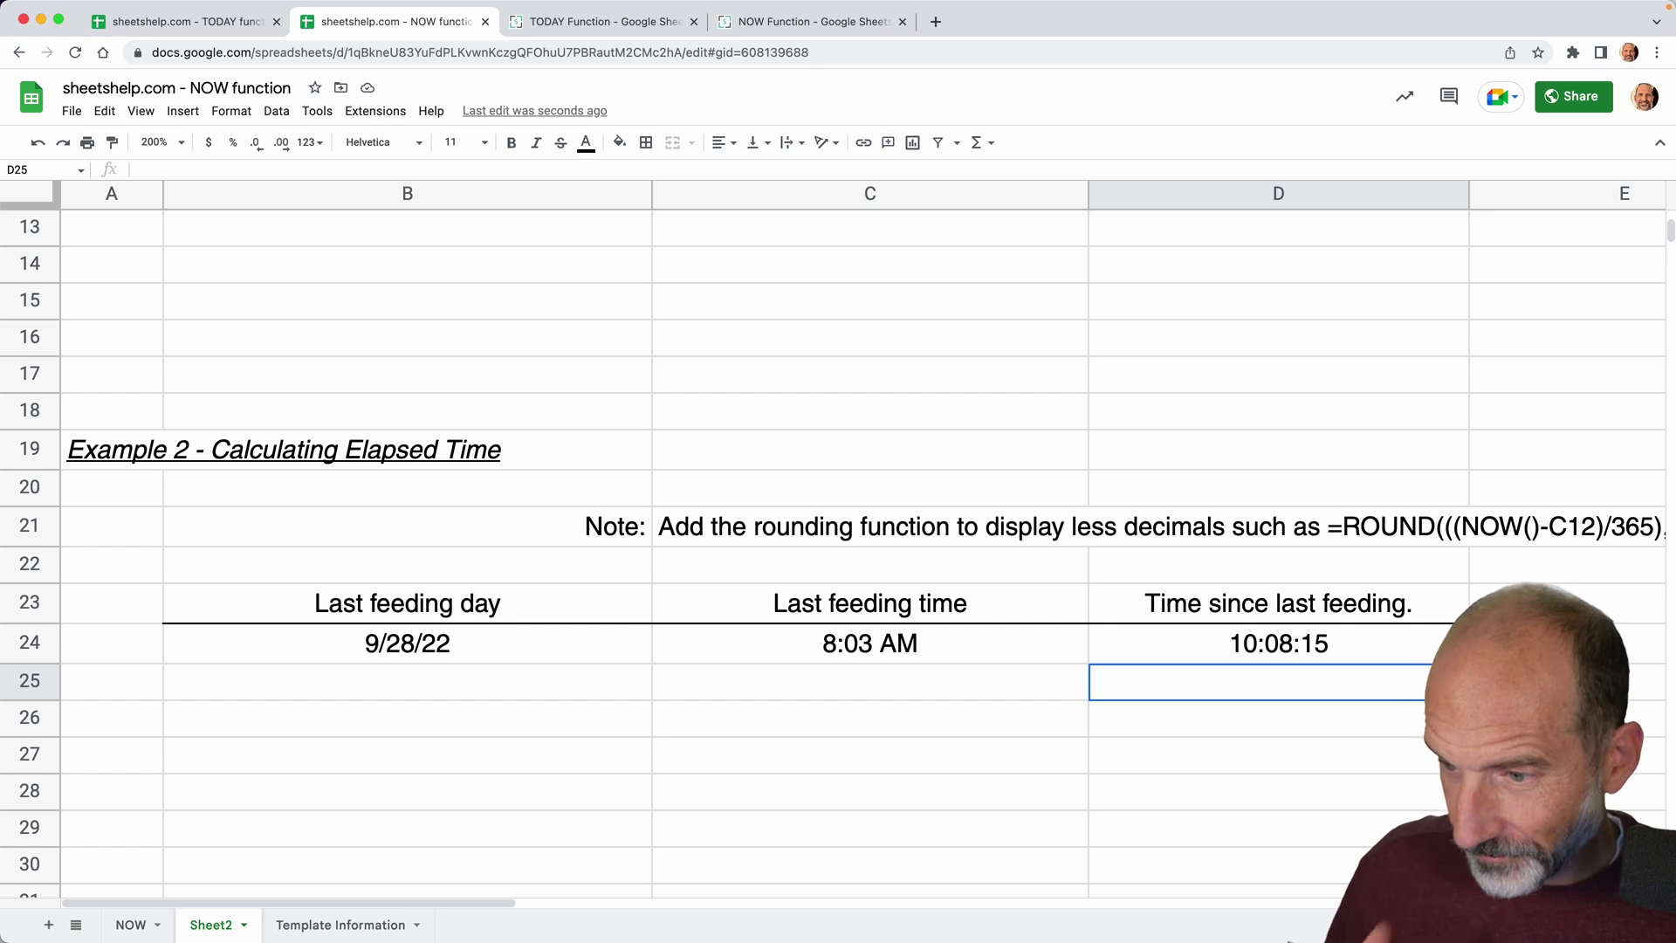
{"action": "left_click", "coordinate": [1382, 657]}
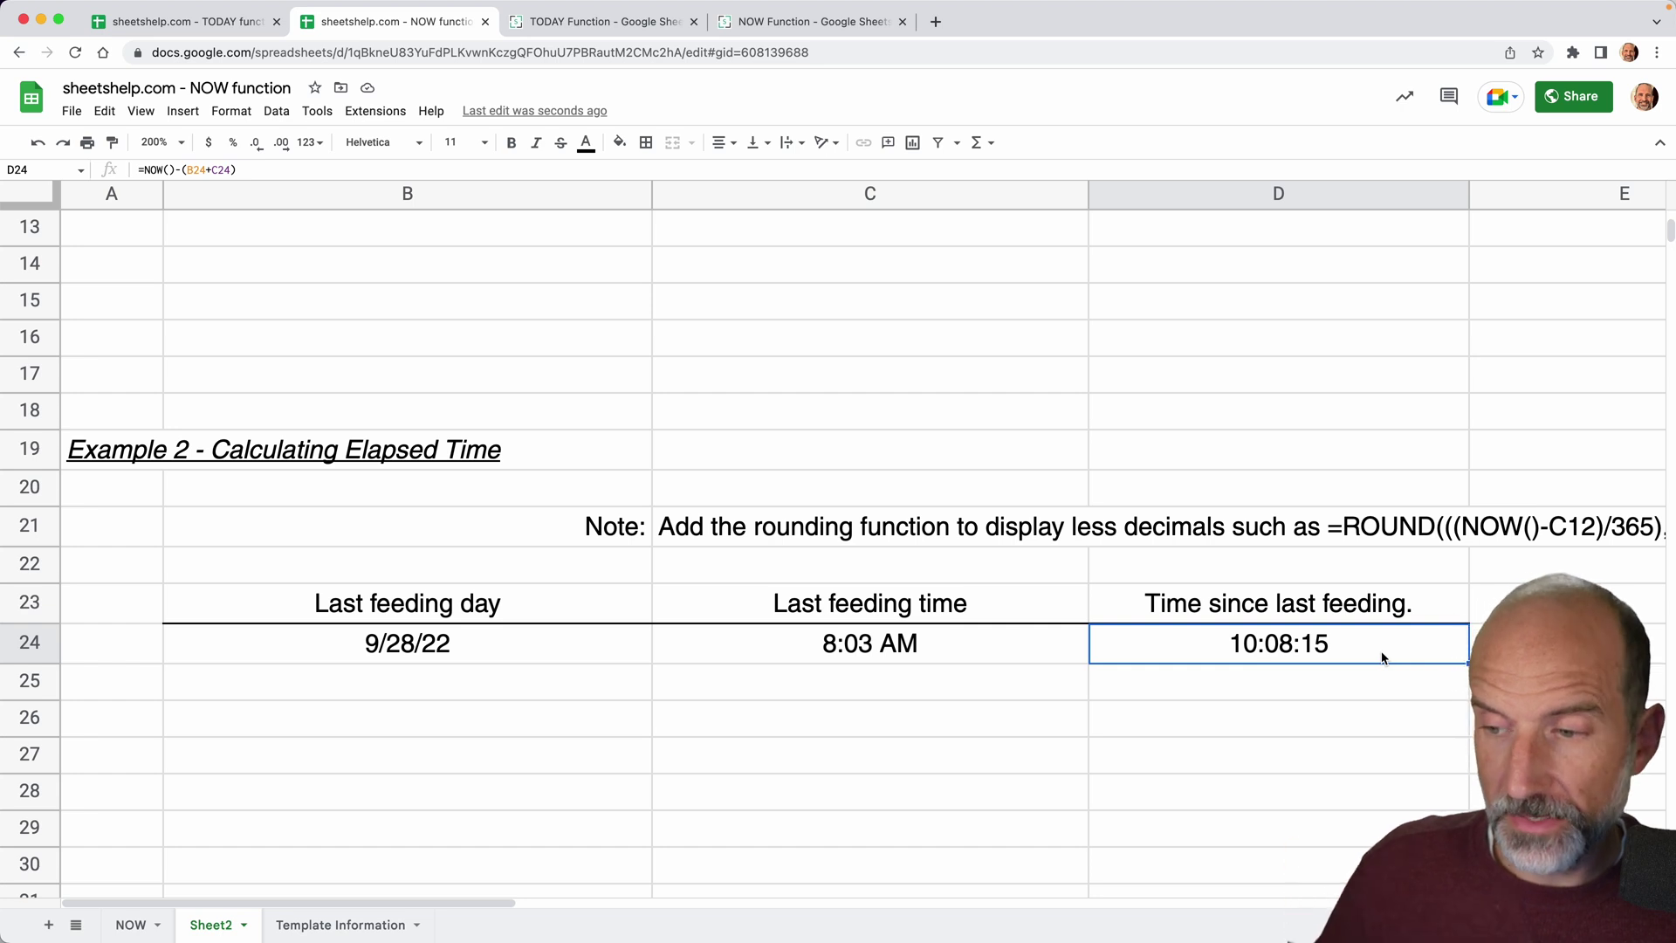
{"action": "left_click", "coordinate": [245, 112]}
{"action": "mouse_move", "coordinate": [337, 185]}
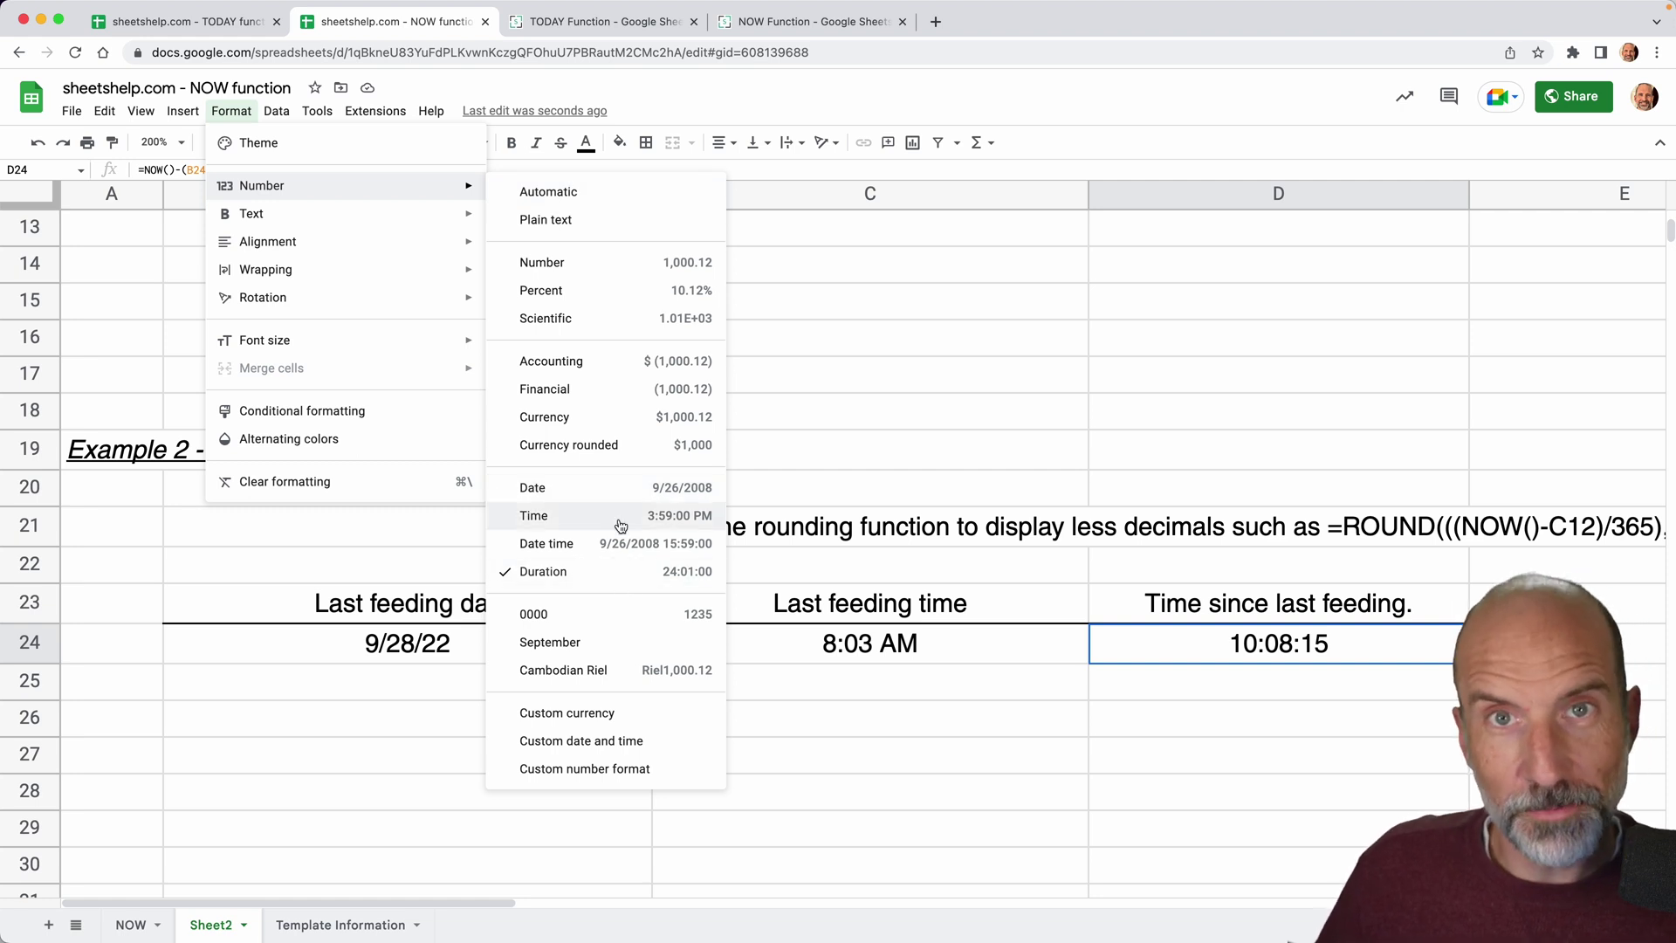
{"action": "left_click", "coordinate": [627, 571]}
{"action": "scroll", "coordinate": [550, 344], "scroll_direction": "down", "scroll_amount": 2}
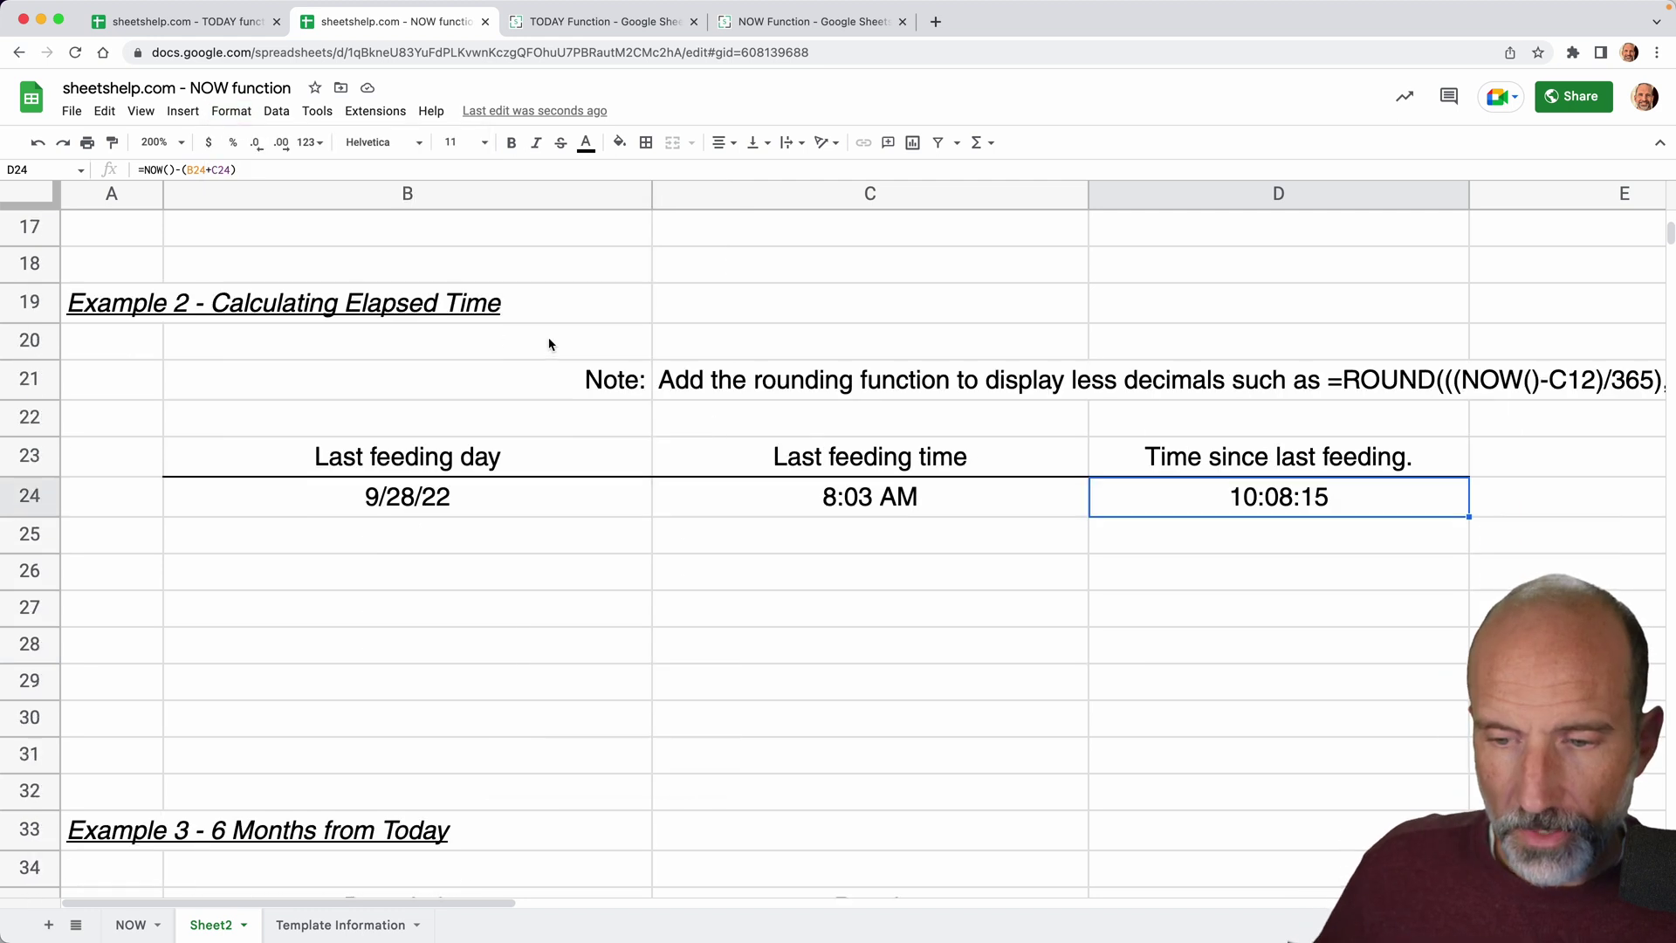
- Enter =EDATE(NOW(),6) in Example 3's cell C36, returning 3/28/2023
{"action": "scroll", "coordinate": [550, 344], "scroll_direction": "down", "scroll_amount": 3}
{"action": "scroll", "coordinate": [550, 344], "scroll_direction": "down", "scroll_amount": 1}
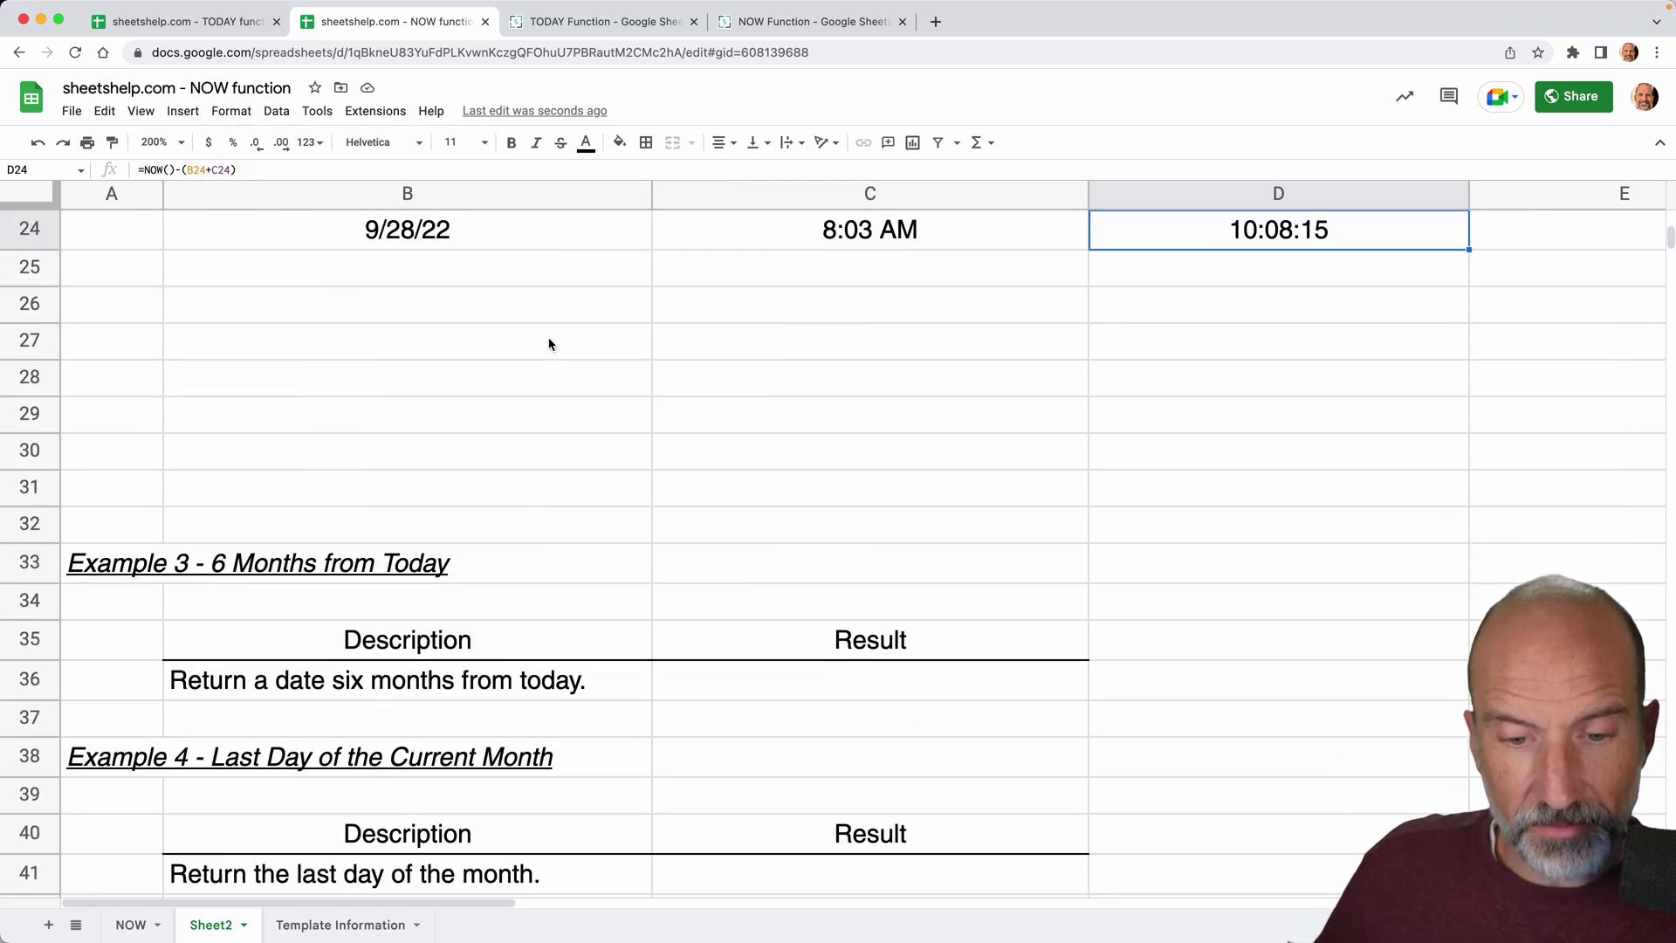
{"action": "scroll", "coordinate": [550, 344], "scroll_direction": "down", "scroll_amount": 2}
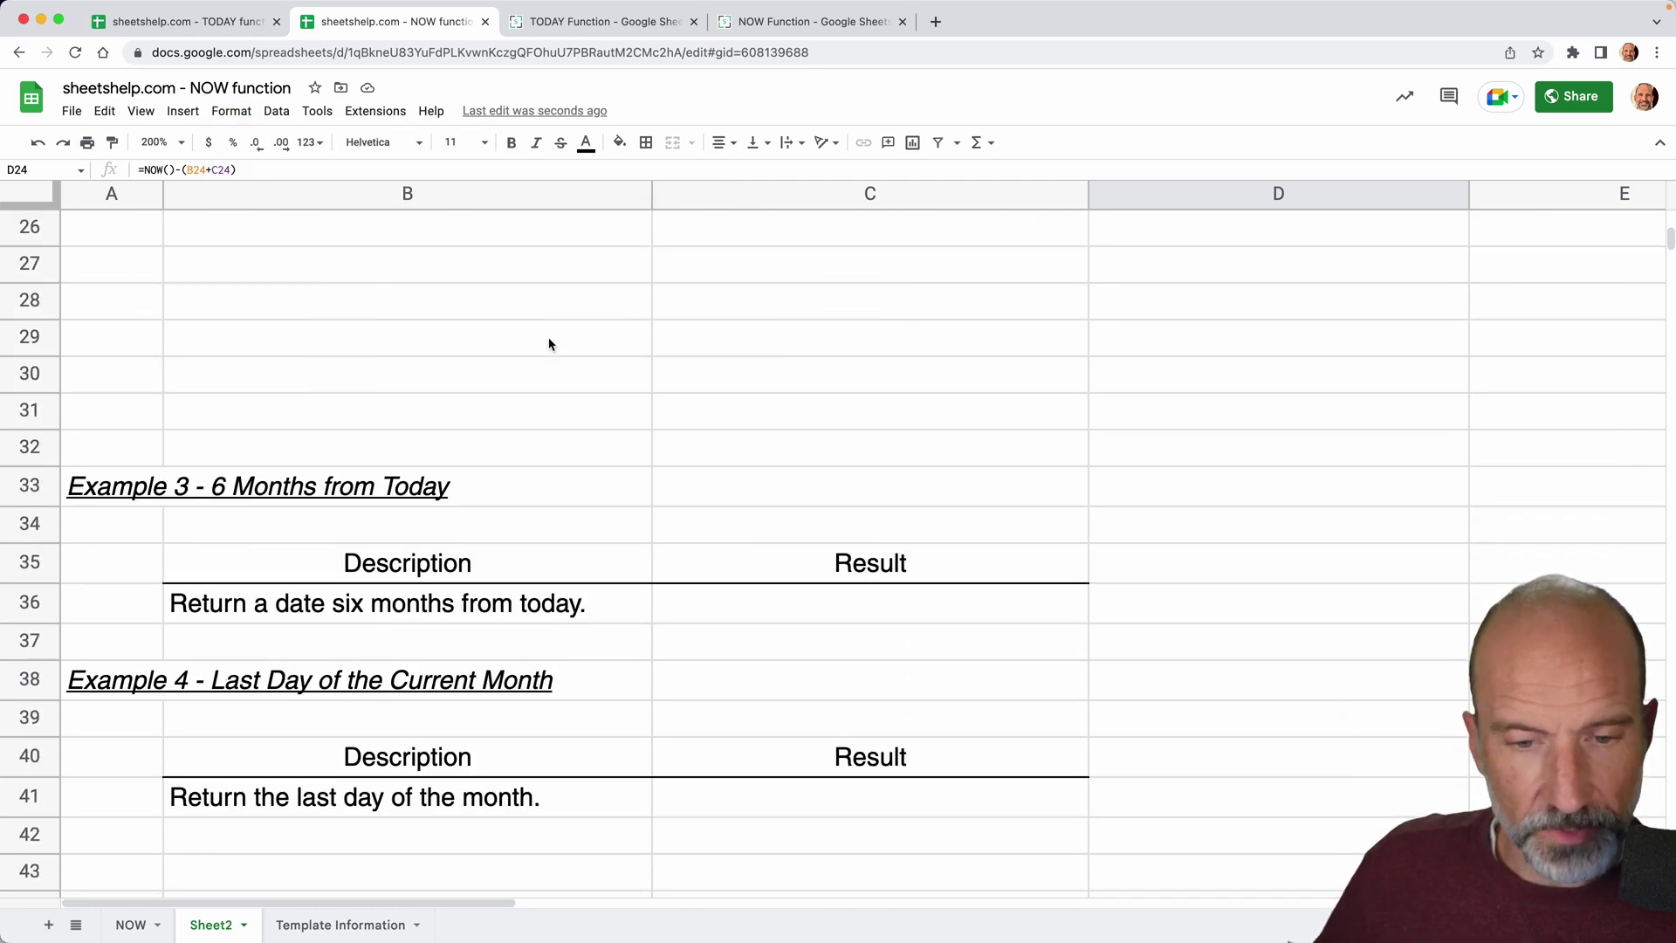
{"action": "scroll", "coordinate": [550, 344], "scroll_direction": "down", "scroll_amount": 2}
{"action": "scroll", "coordinate": [550, 344], "scroll_direction": "down", "scroll_amount": 1}
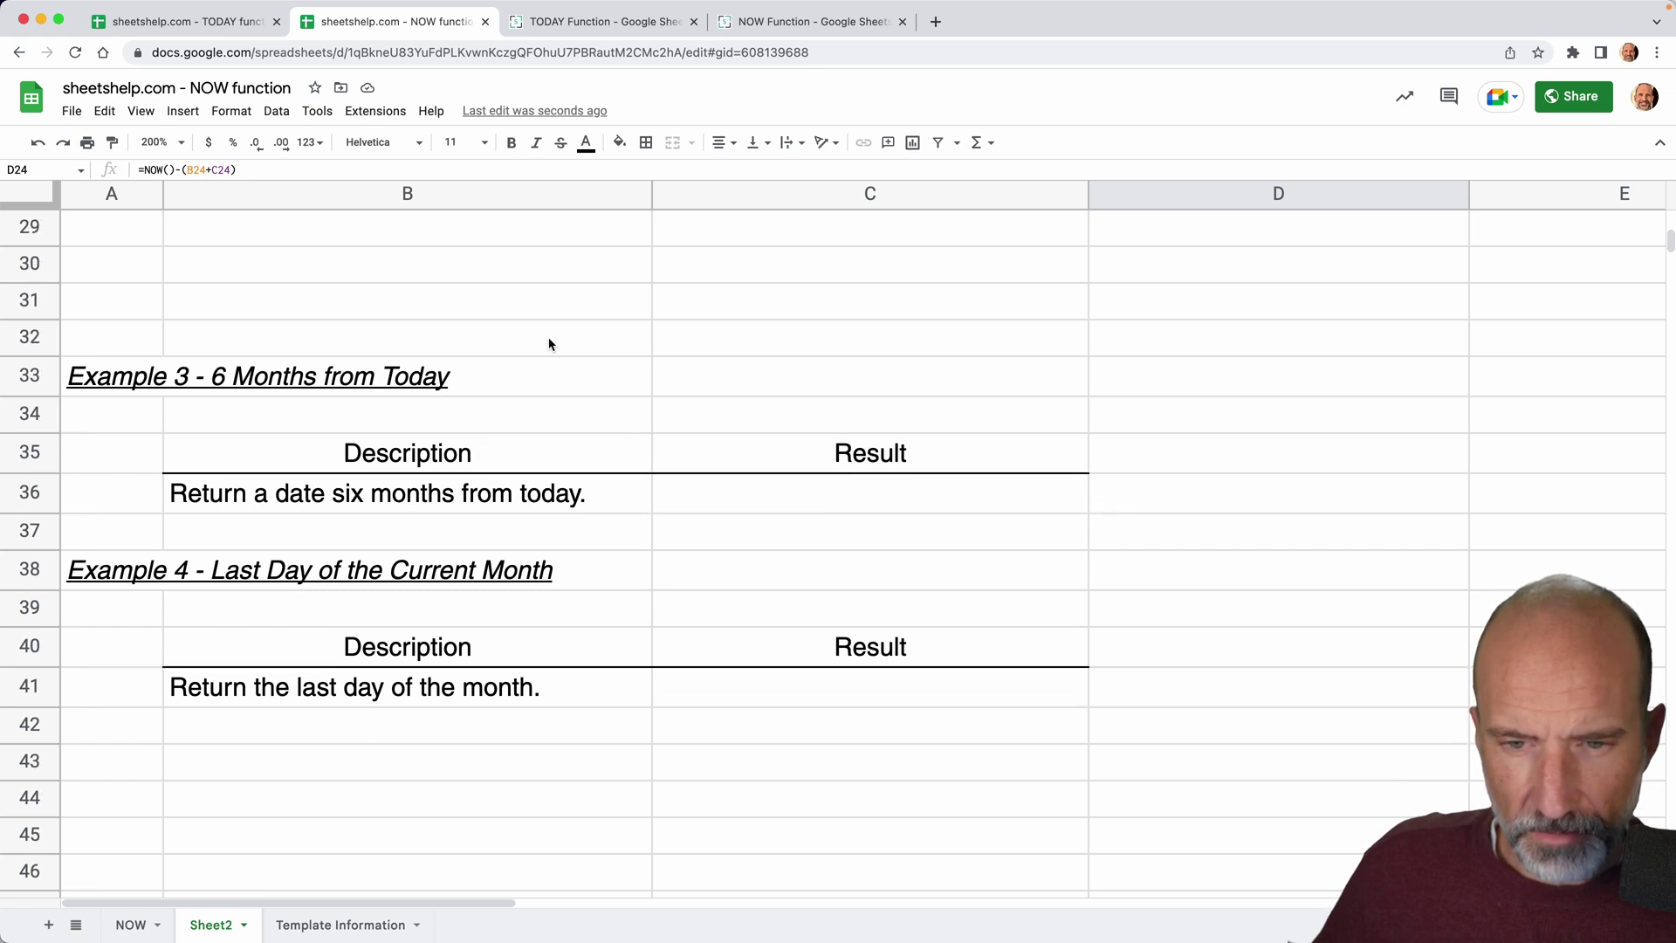
{"action": "left_click", "coordinate": [718, 510]}
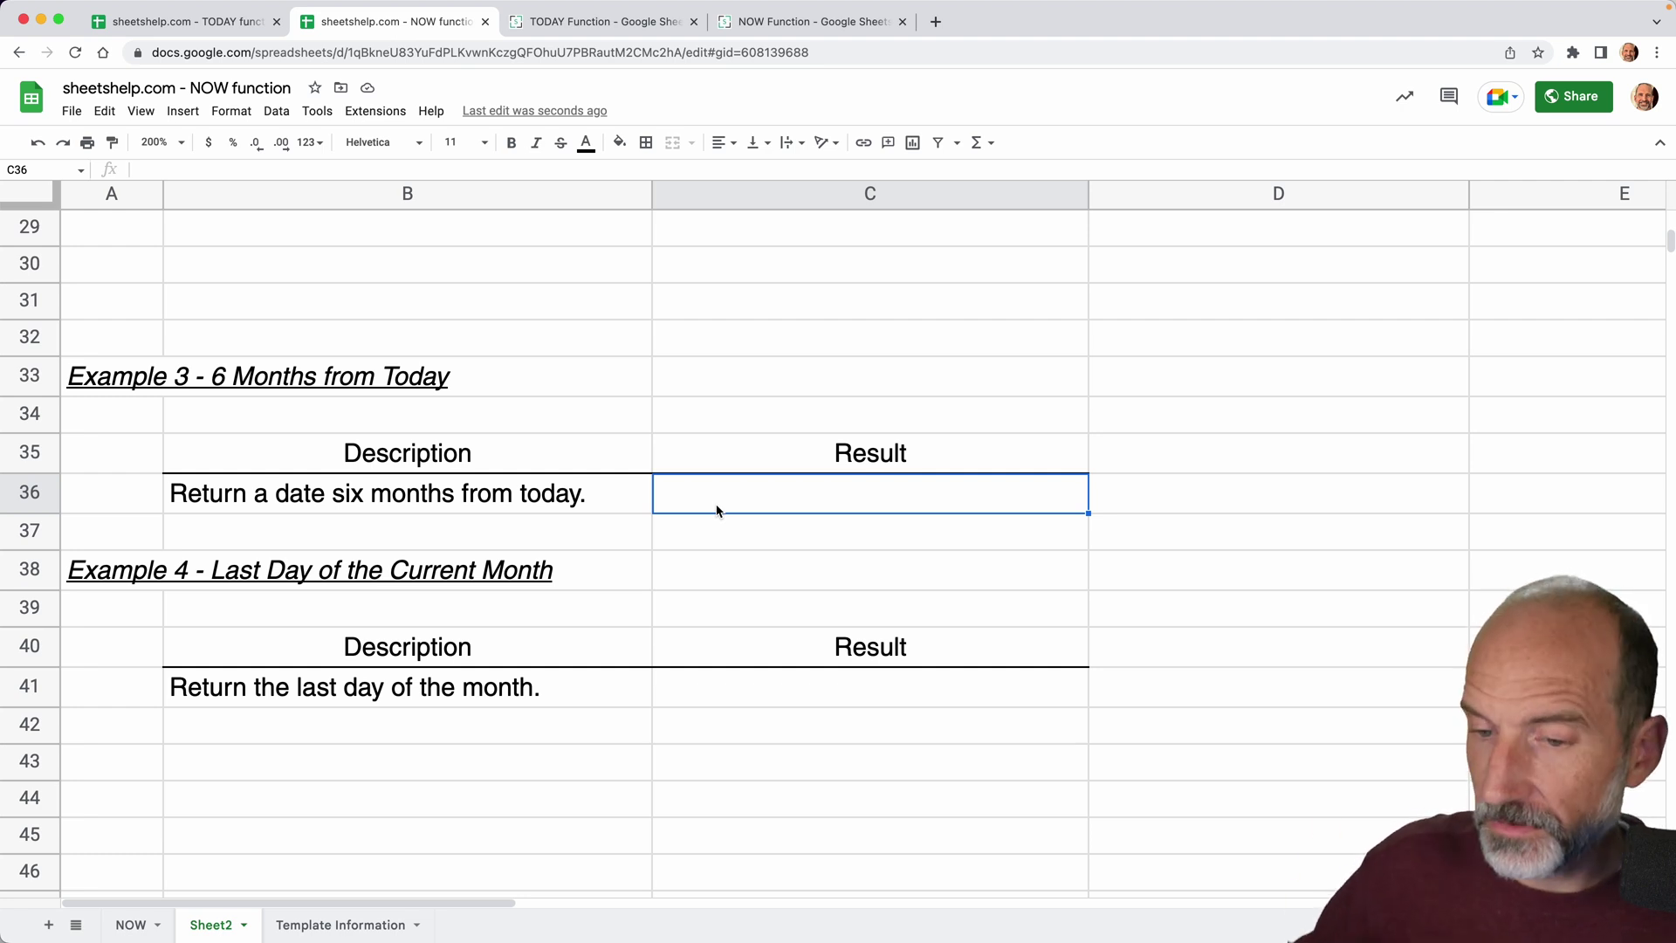
{"action": "type", "text": "="}
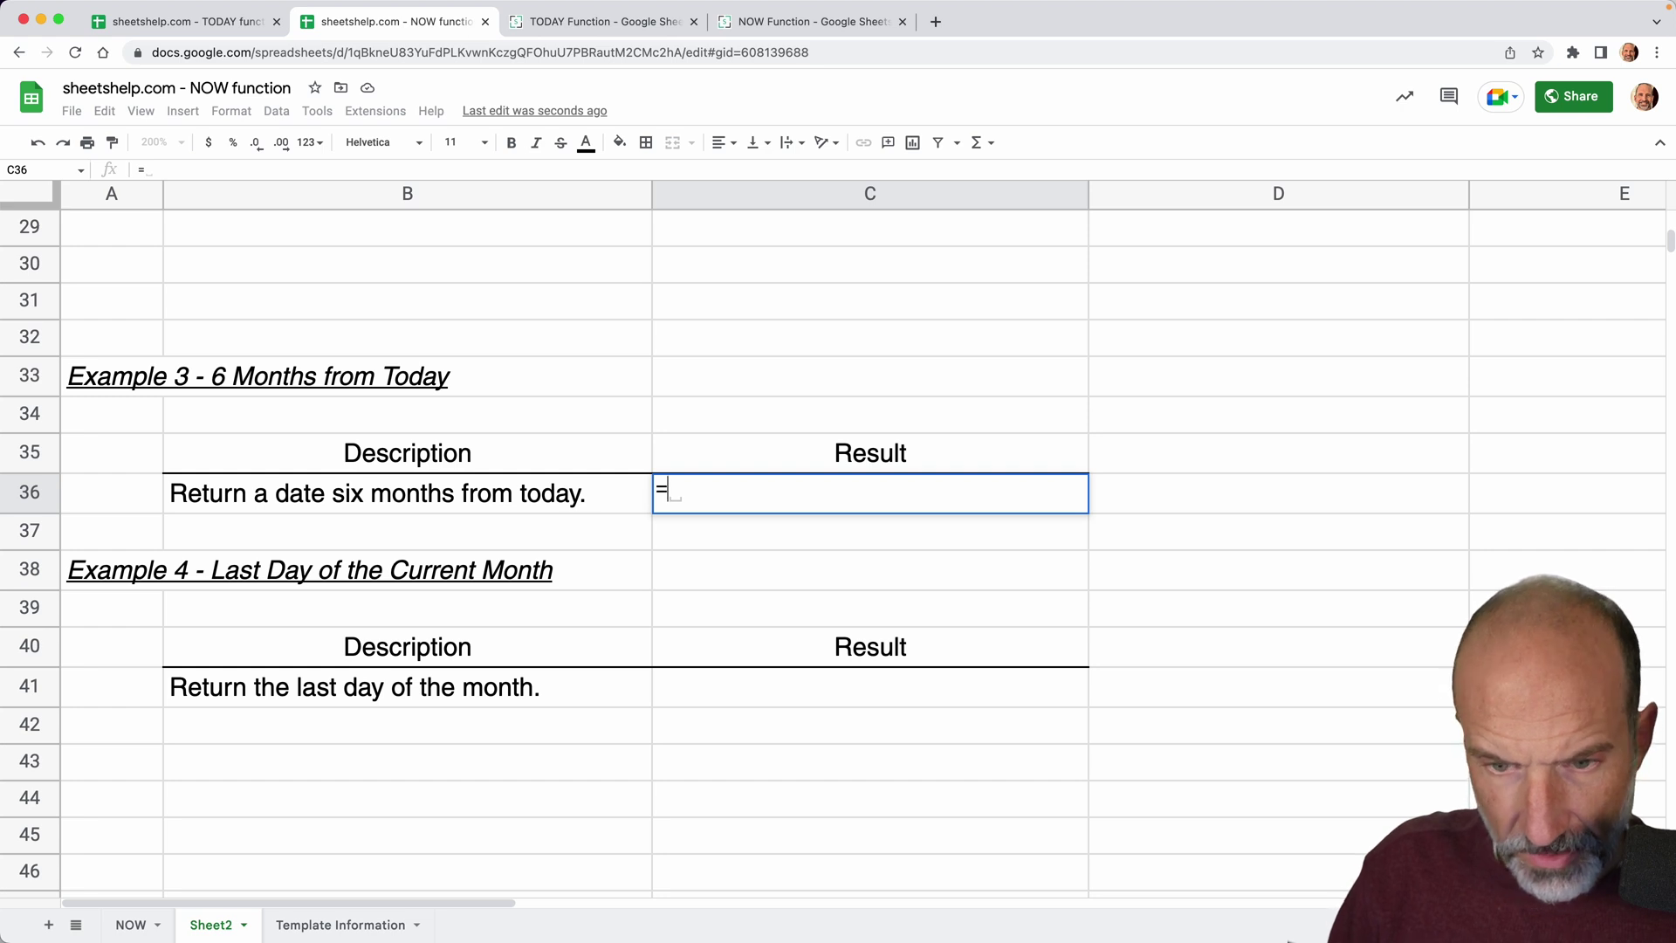
{"action": "type", "text": "EDATE("}
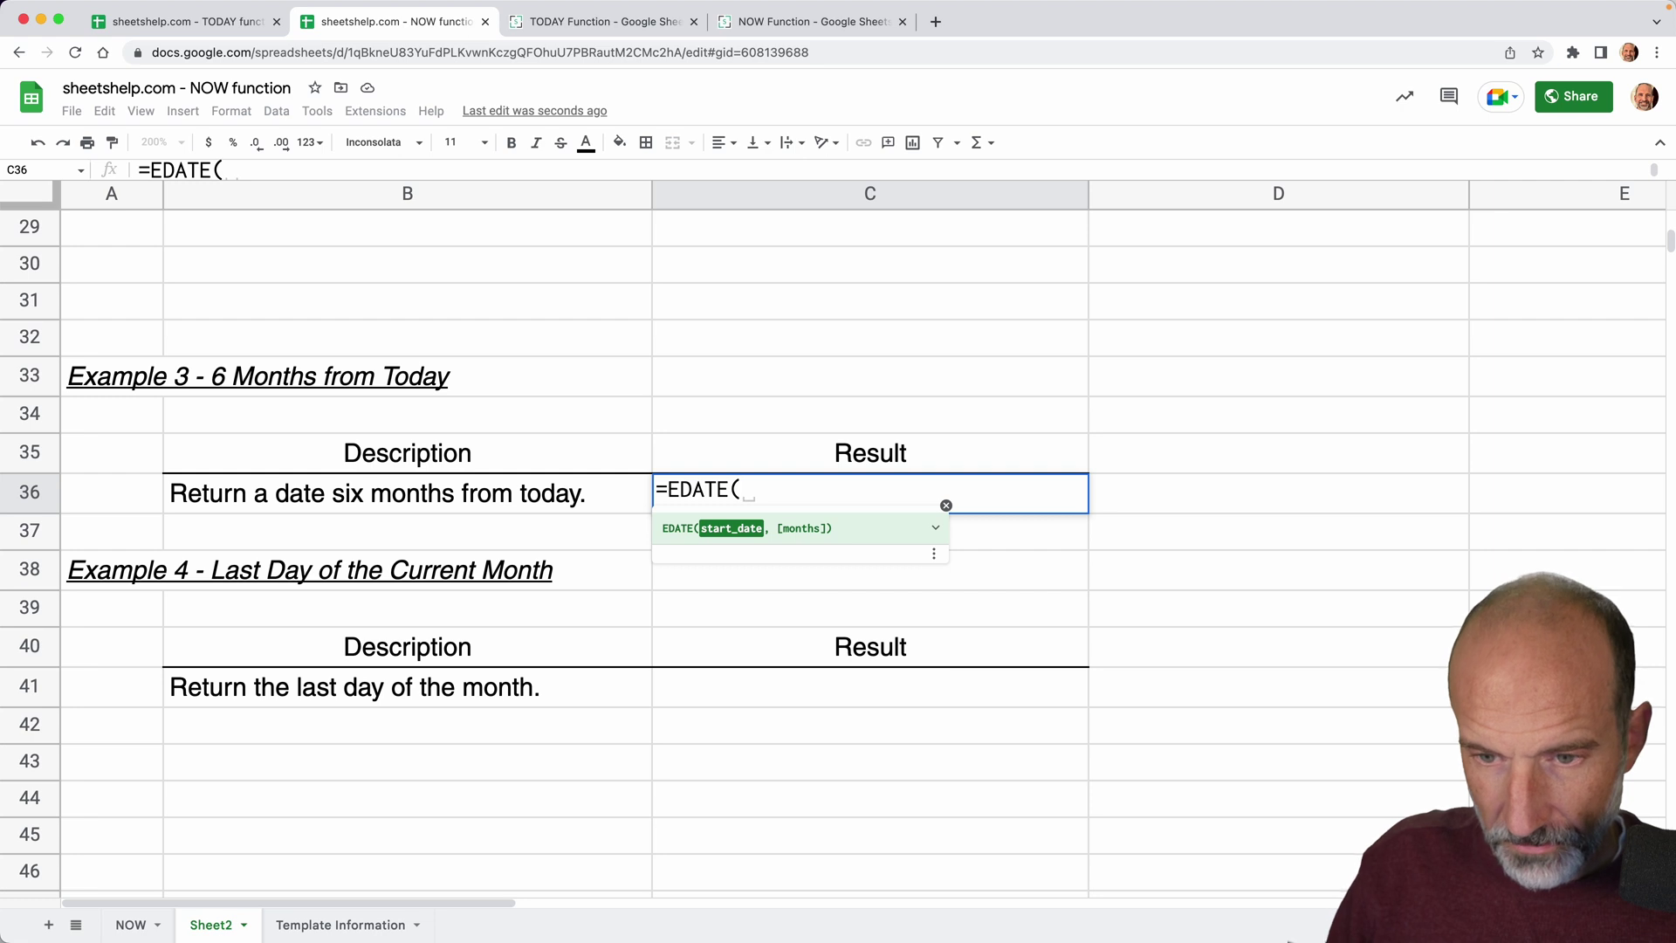
{"action": "type", "text": "NOW"}
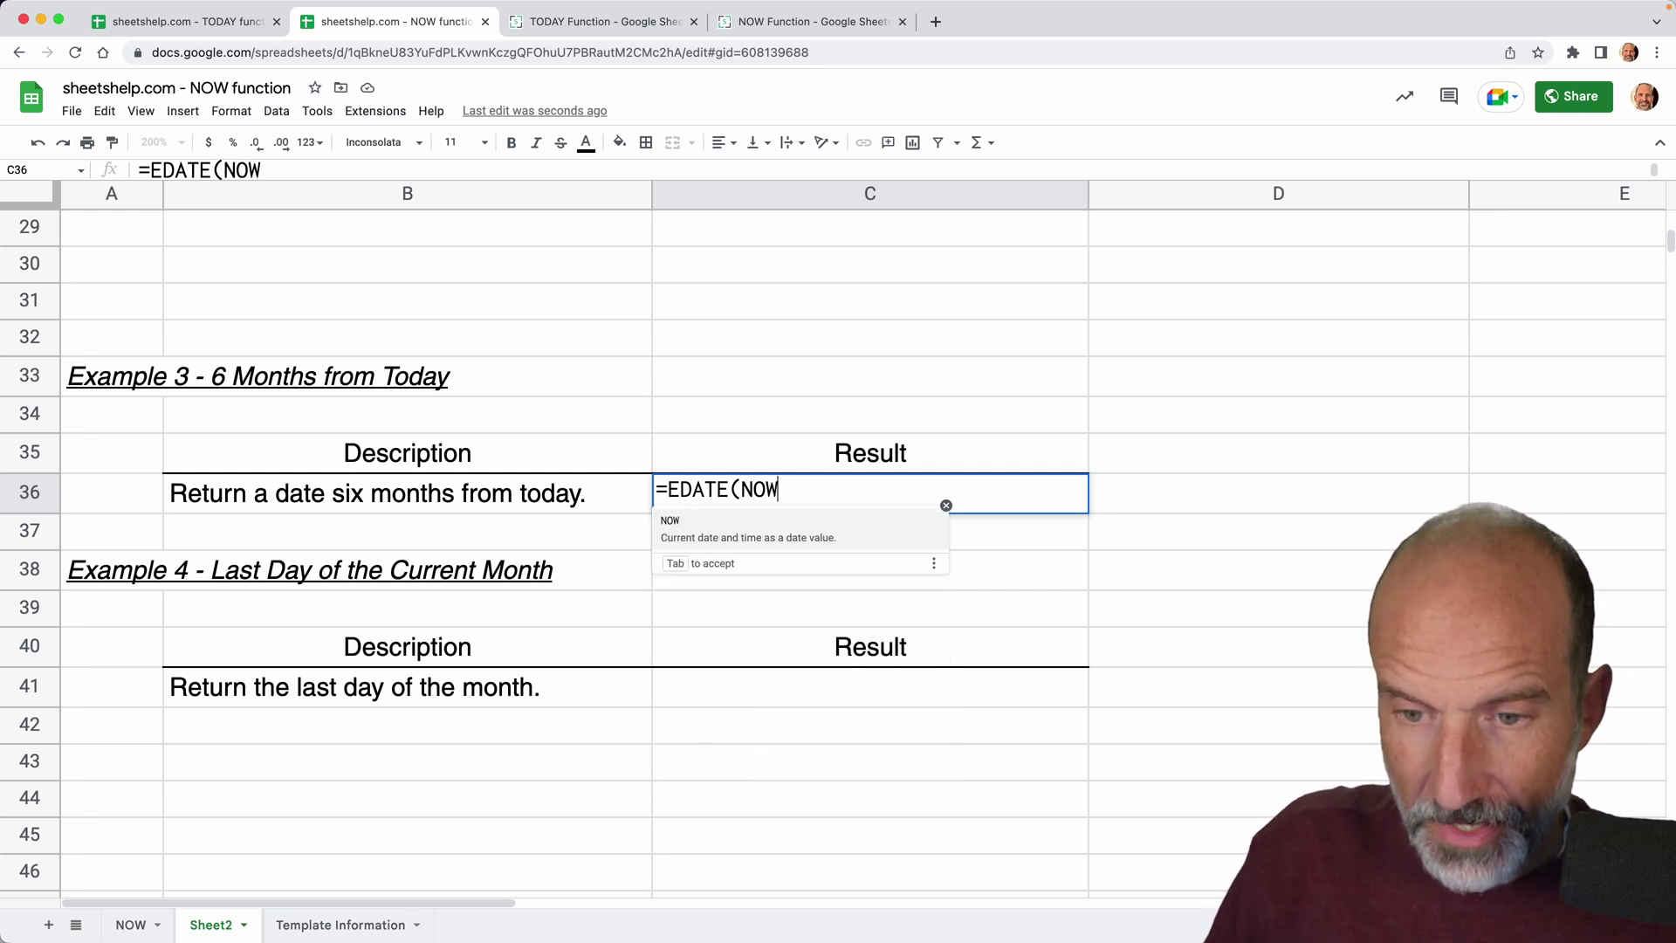
{"action": "type", "text": "()"}
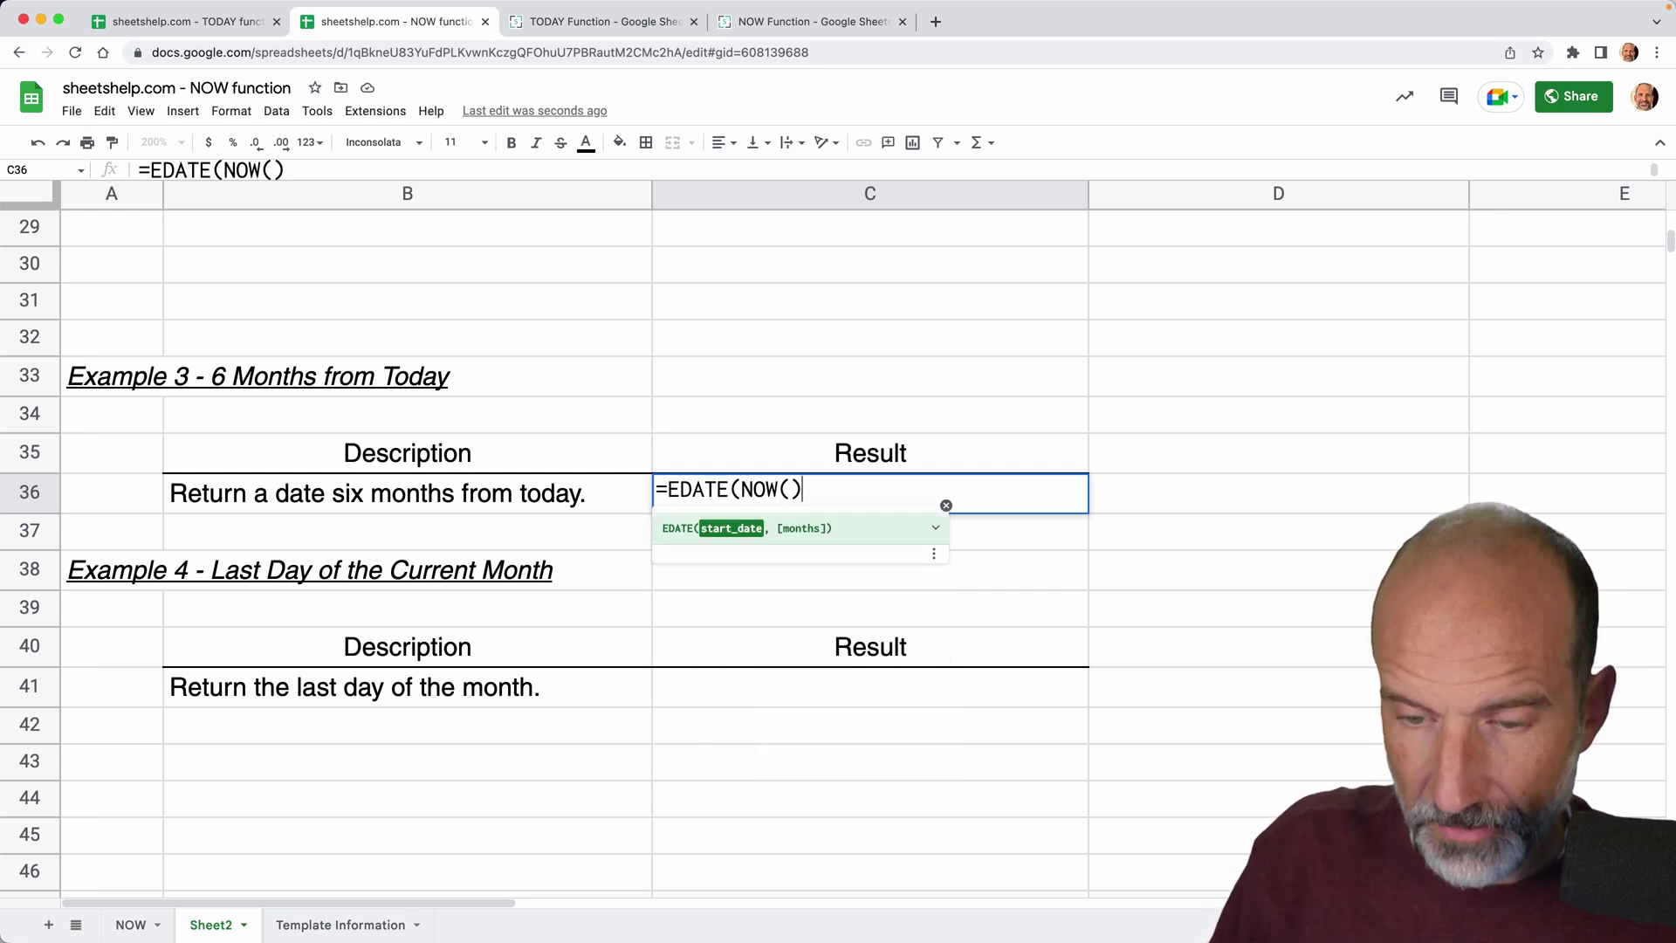
{"action": "type", "text": ","}
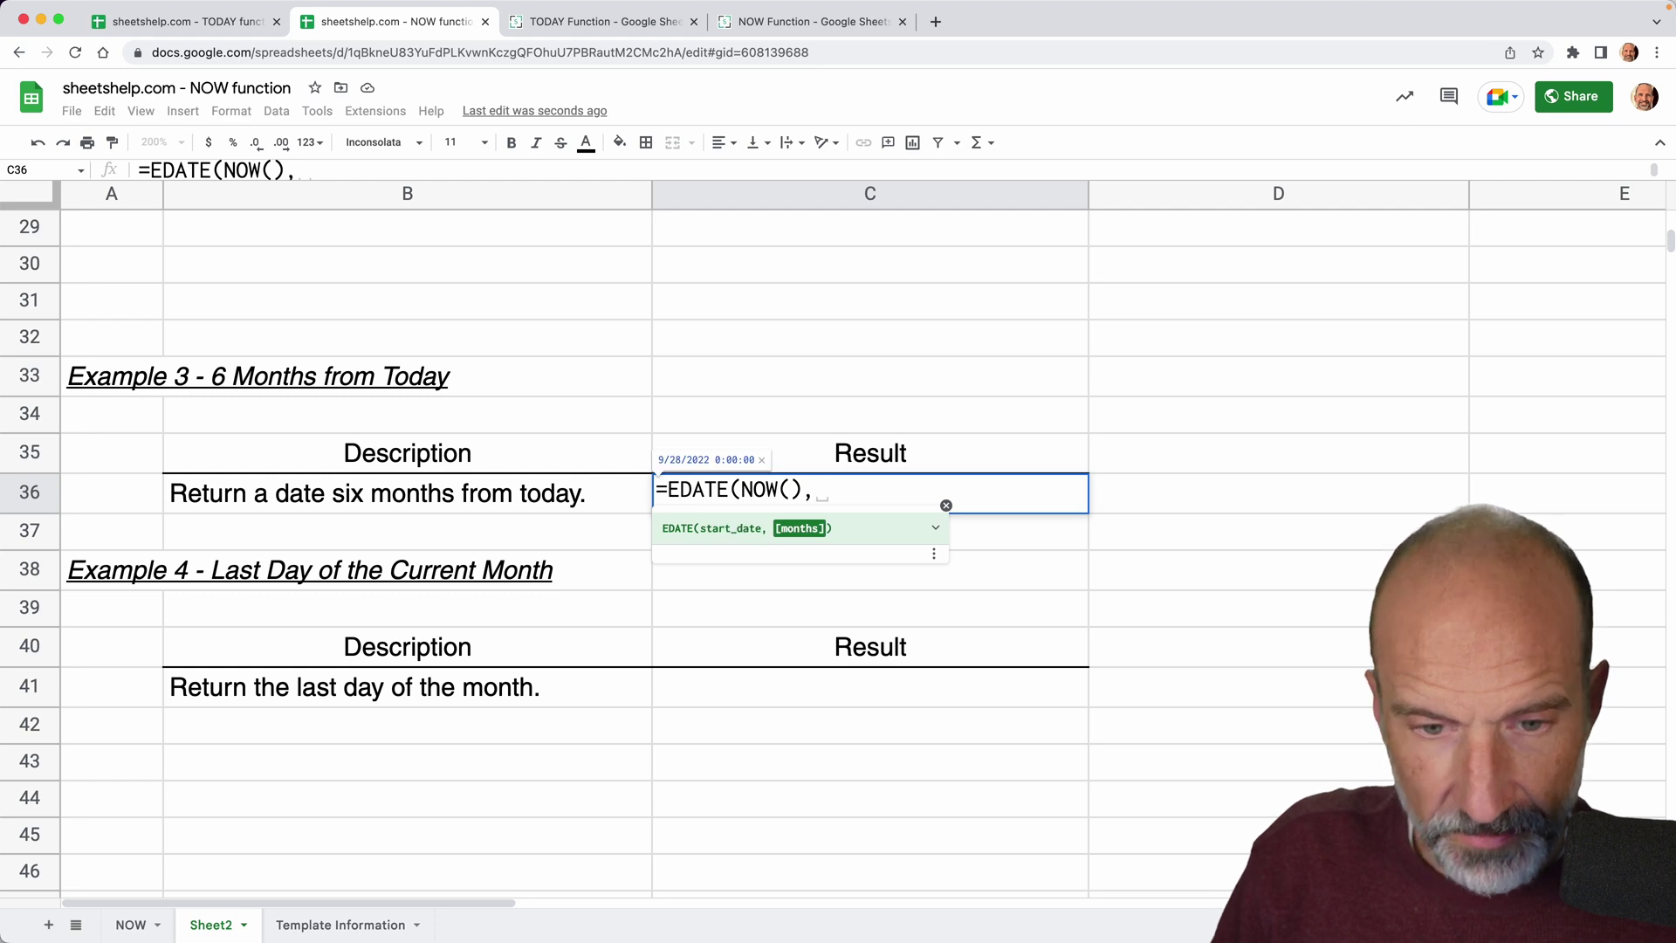
{"action": "type", "text": "6)"}
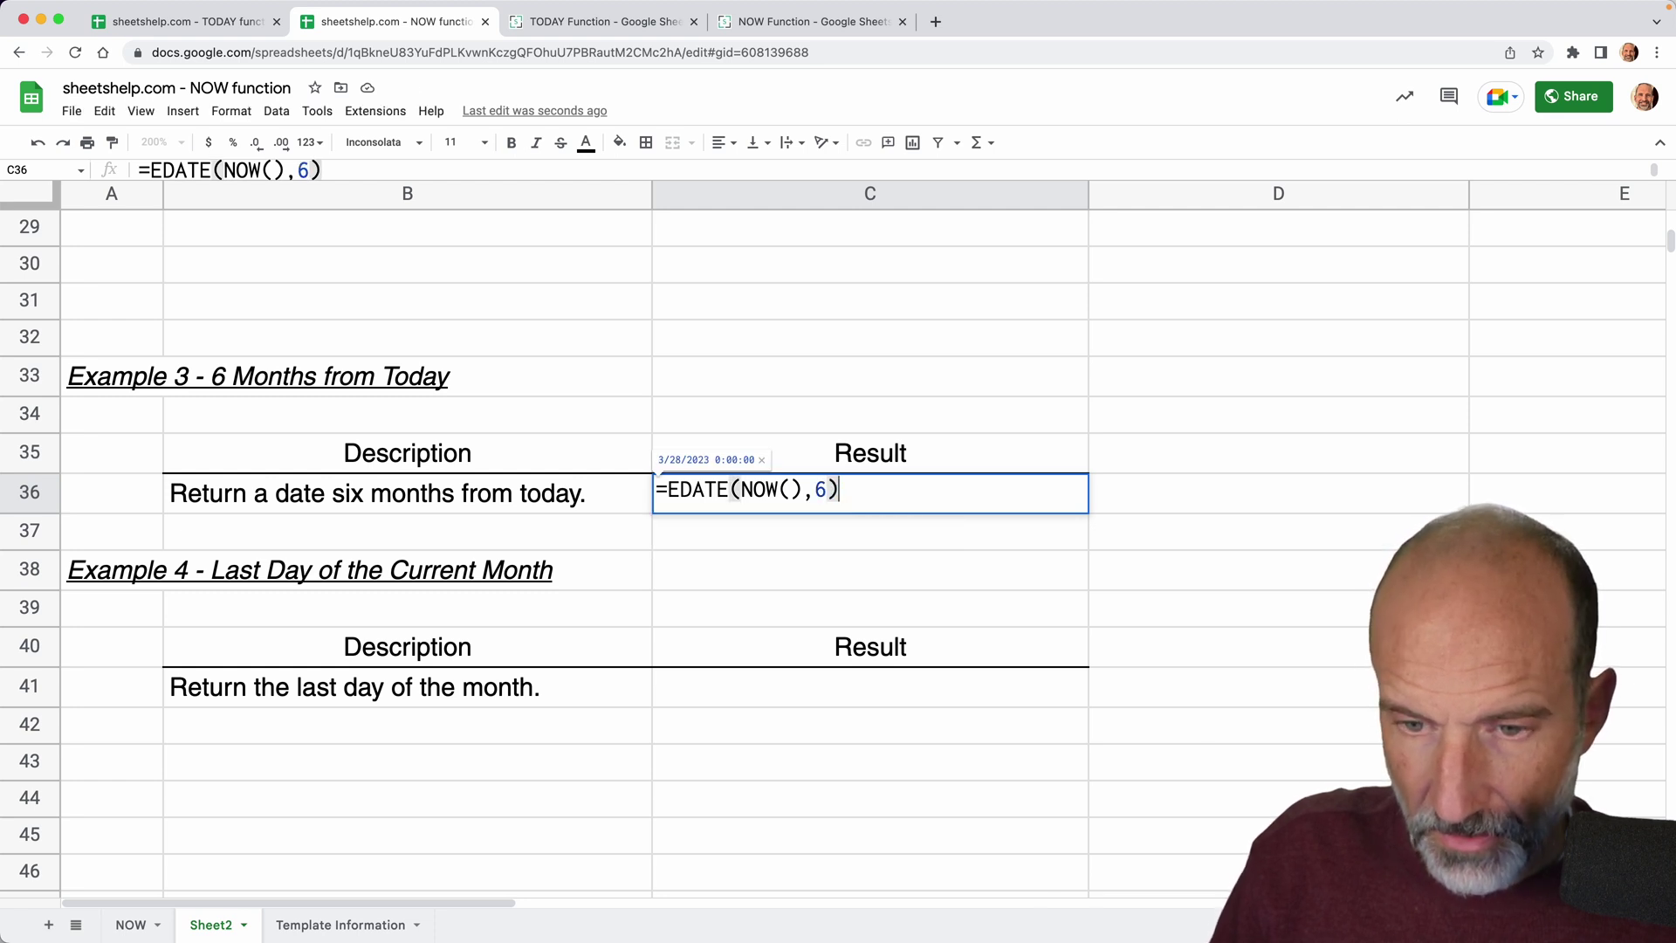
{"action": "key", "text": "Return"}
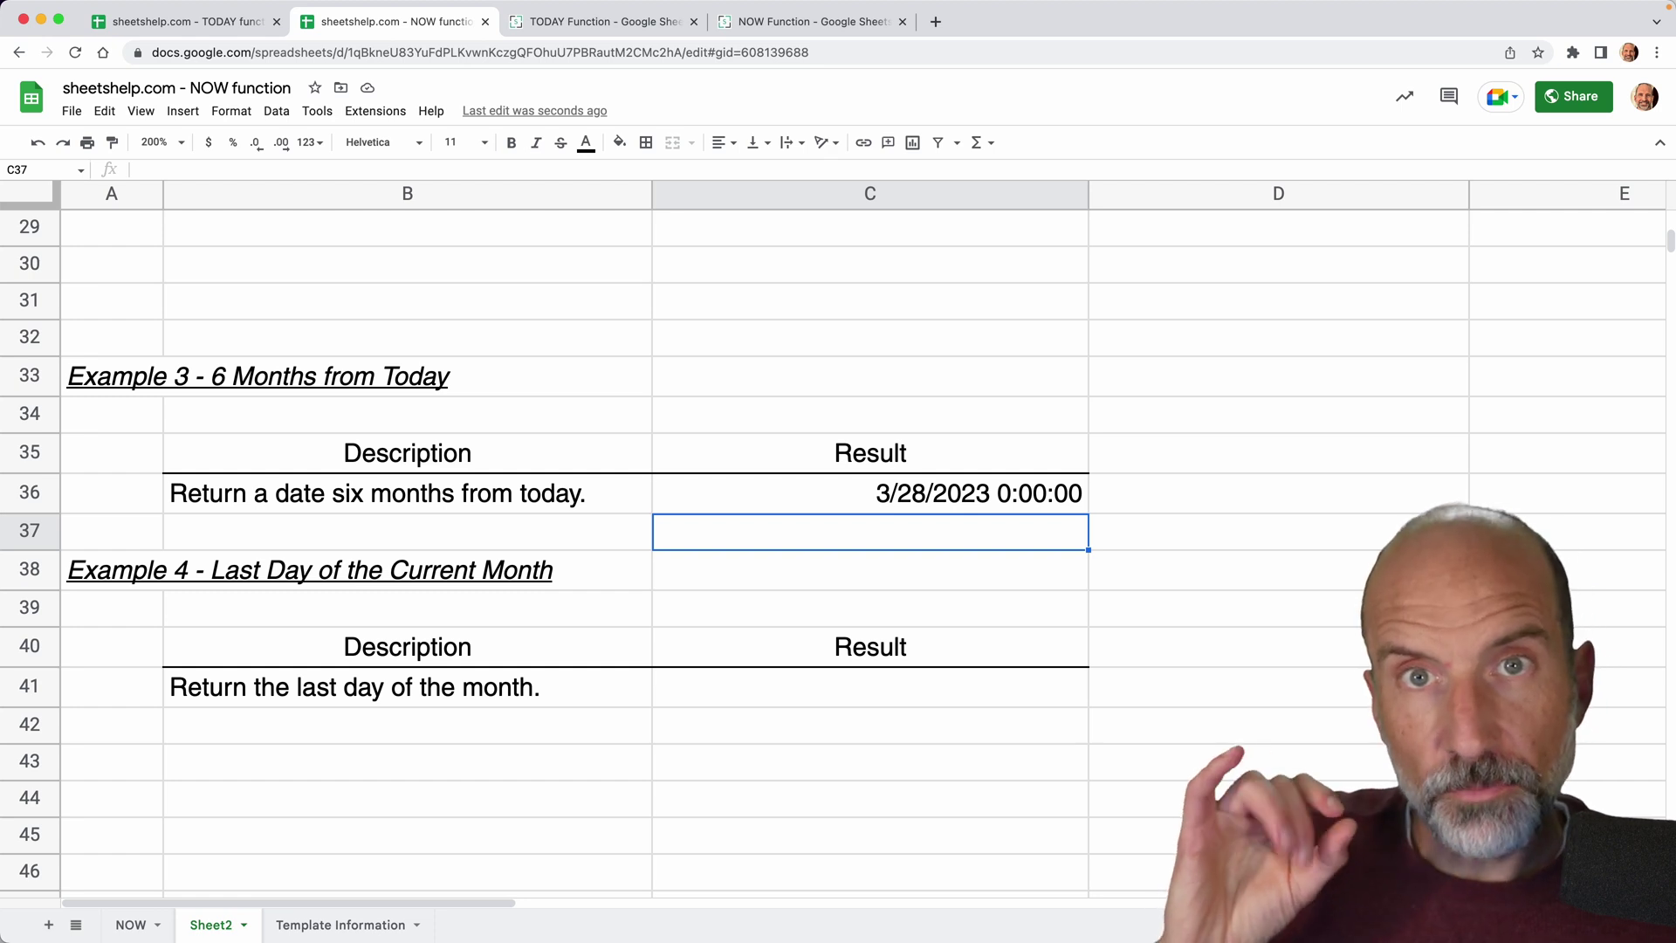
{"action": "left_click", "coordinate": [736, 487]}
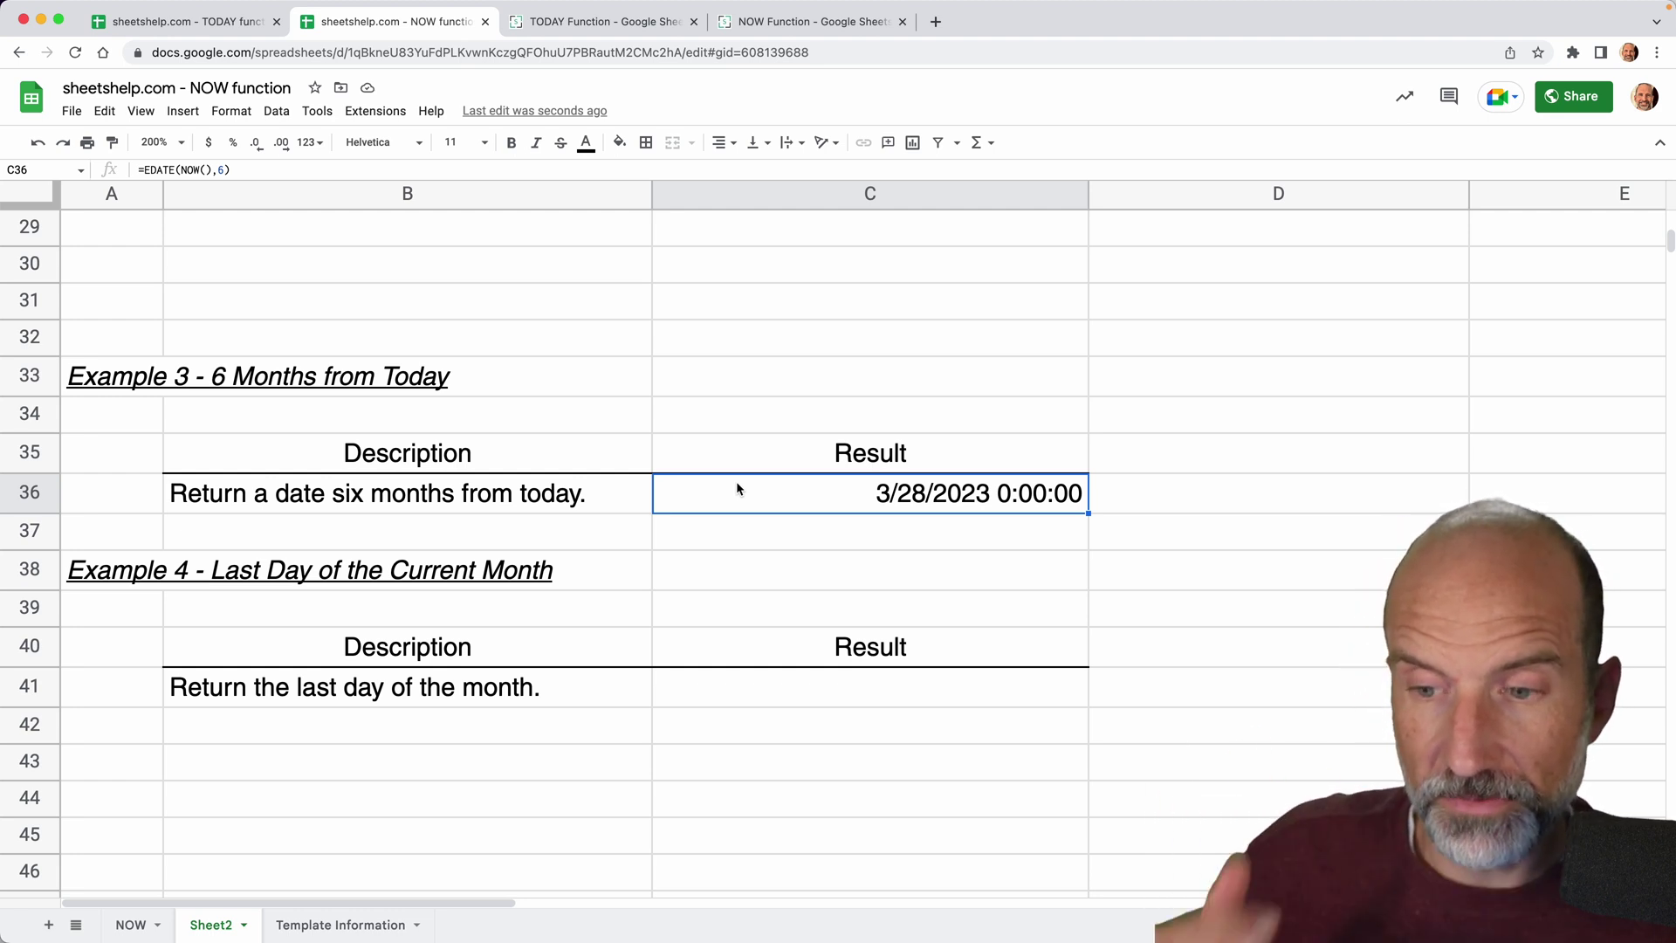
- Format the Example 3 result in C36 as a plain date without time
{"action": "left_click", "coordinate": [232, 112]}
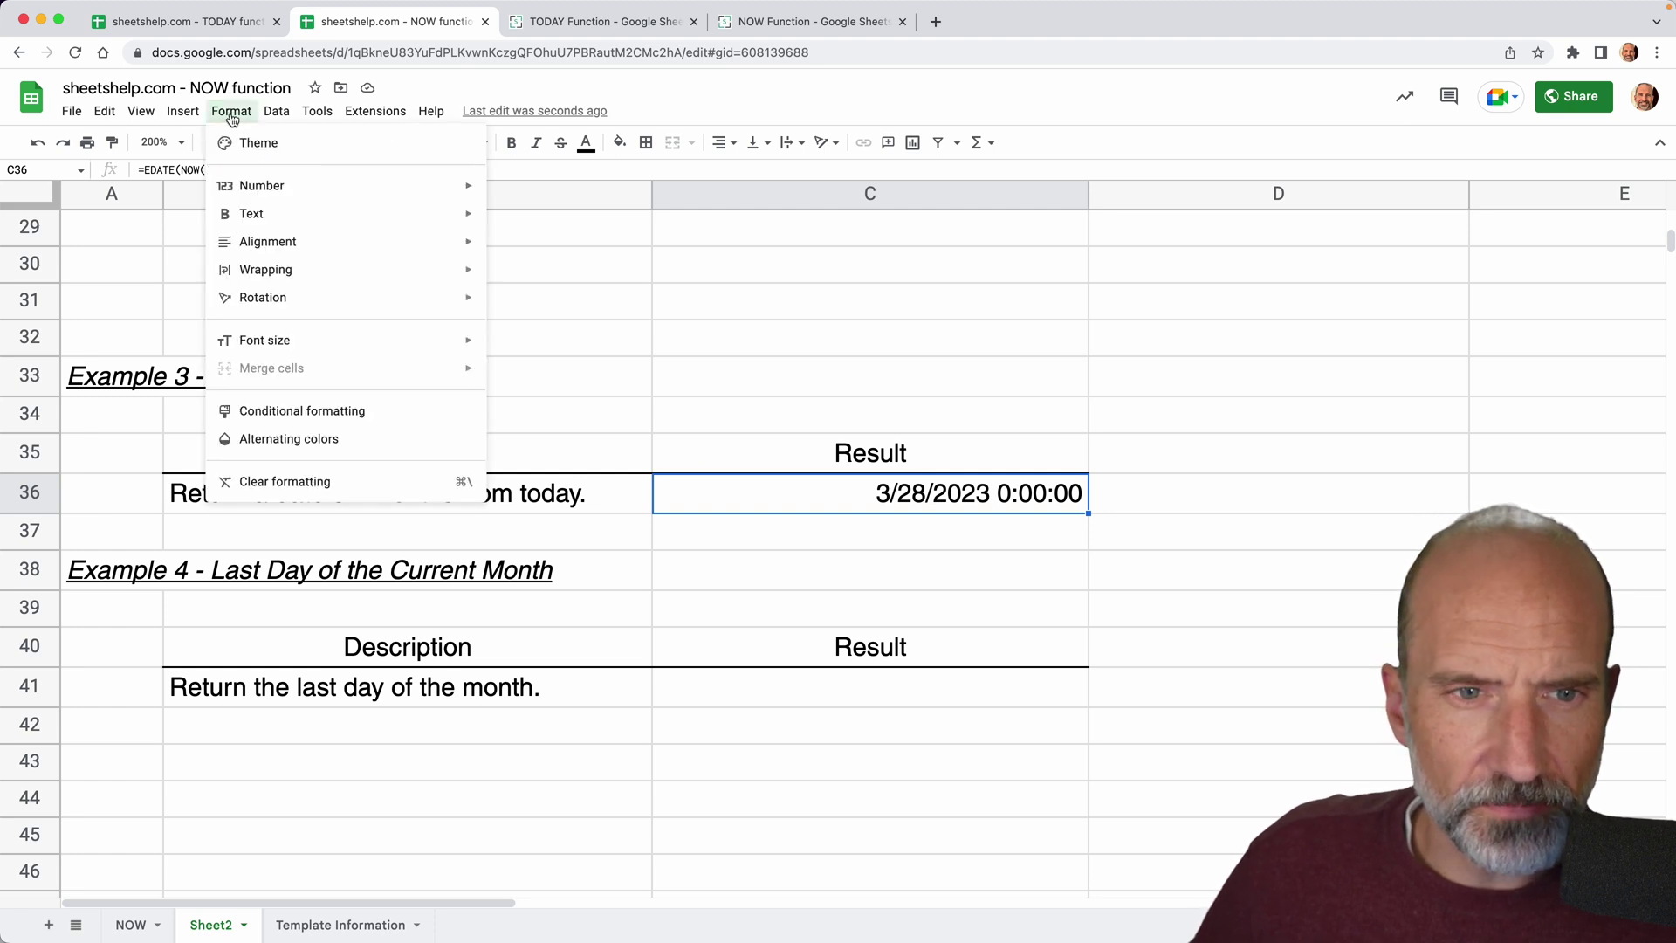
{"action": "mouse_move", "coordinate": [391, 199]}
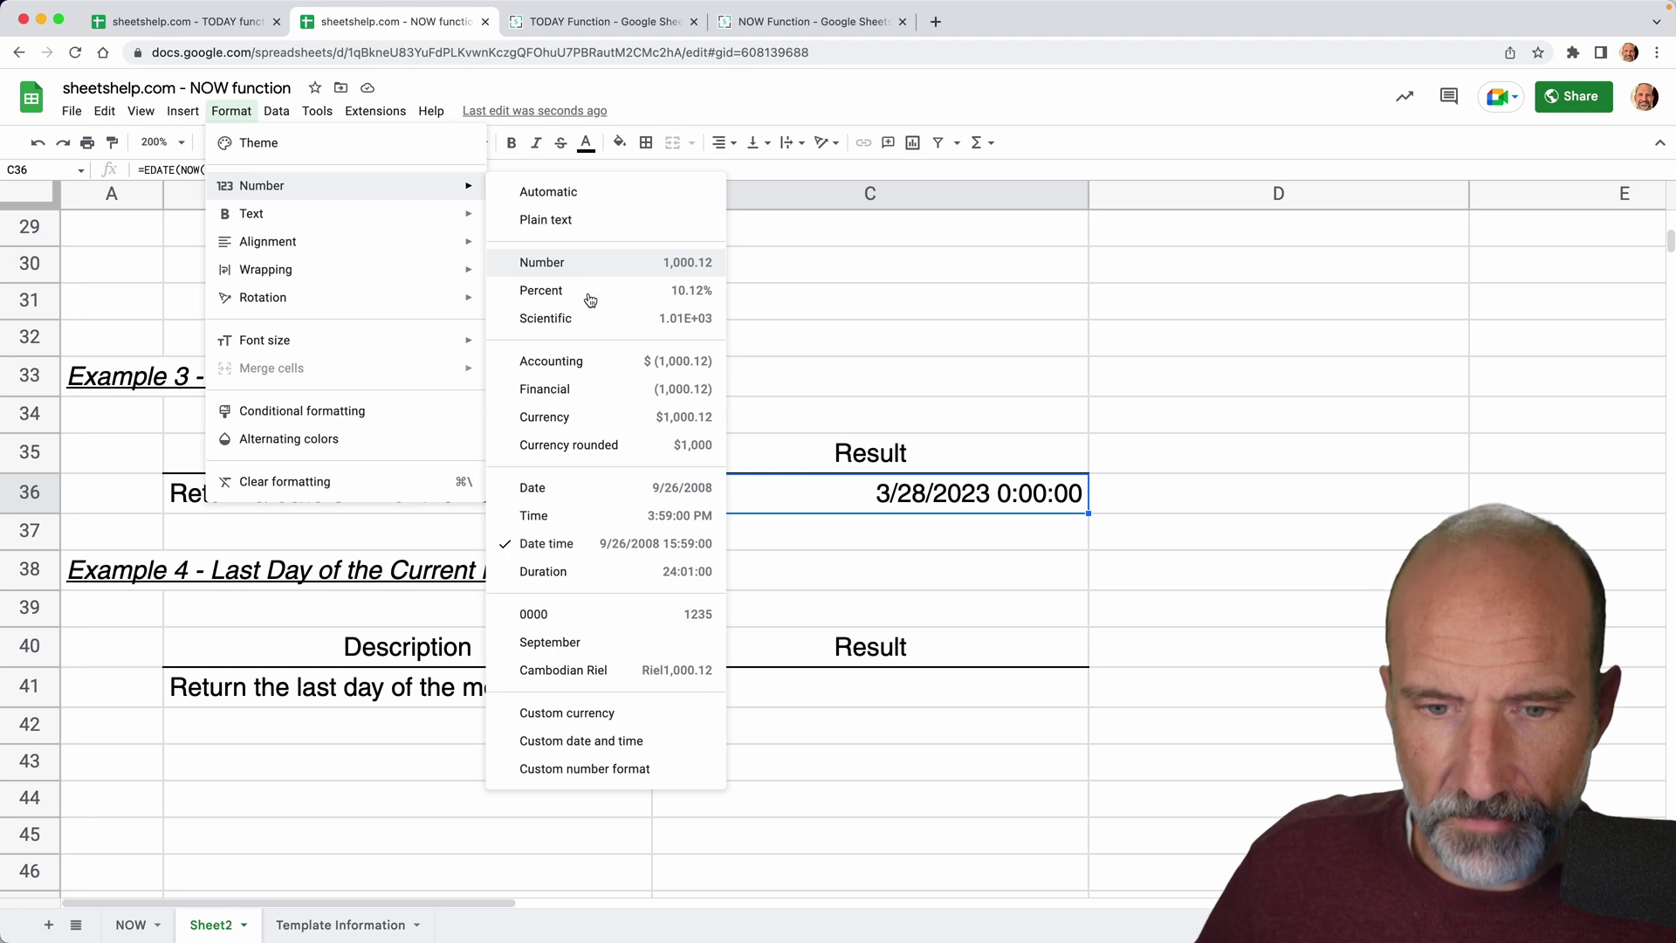
{"action": "left_click", "coordinate": [609, 505]}
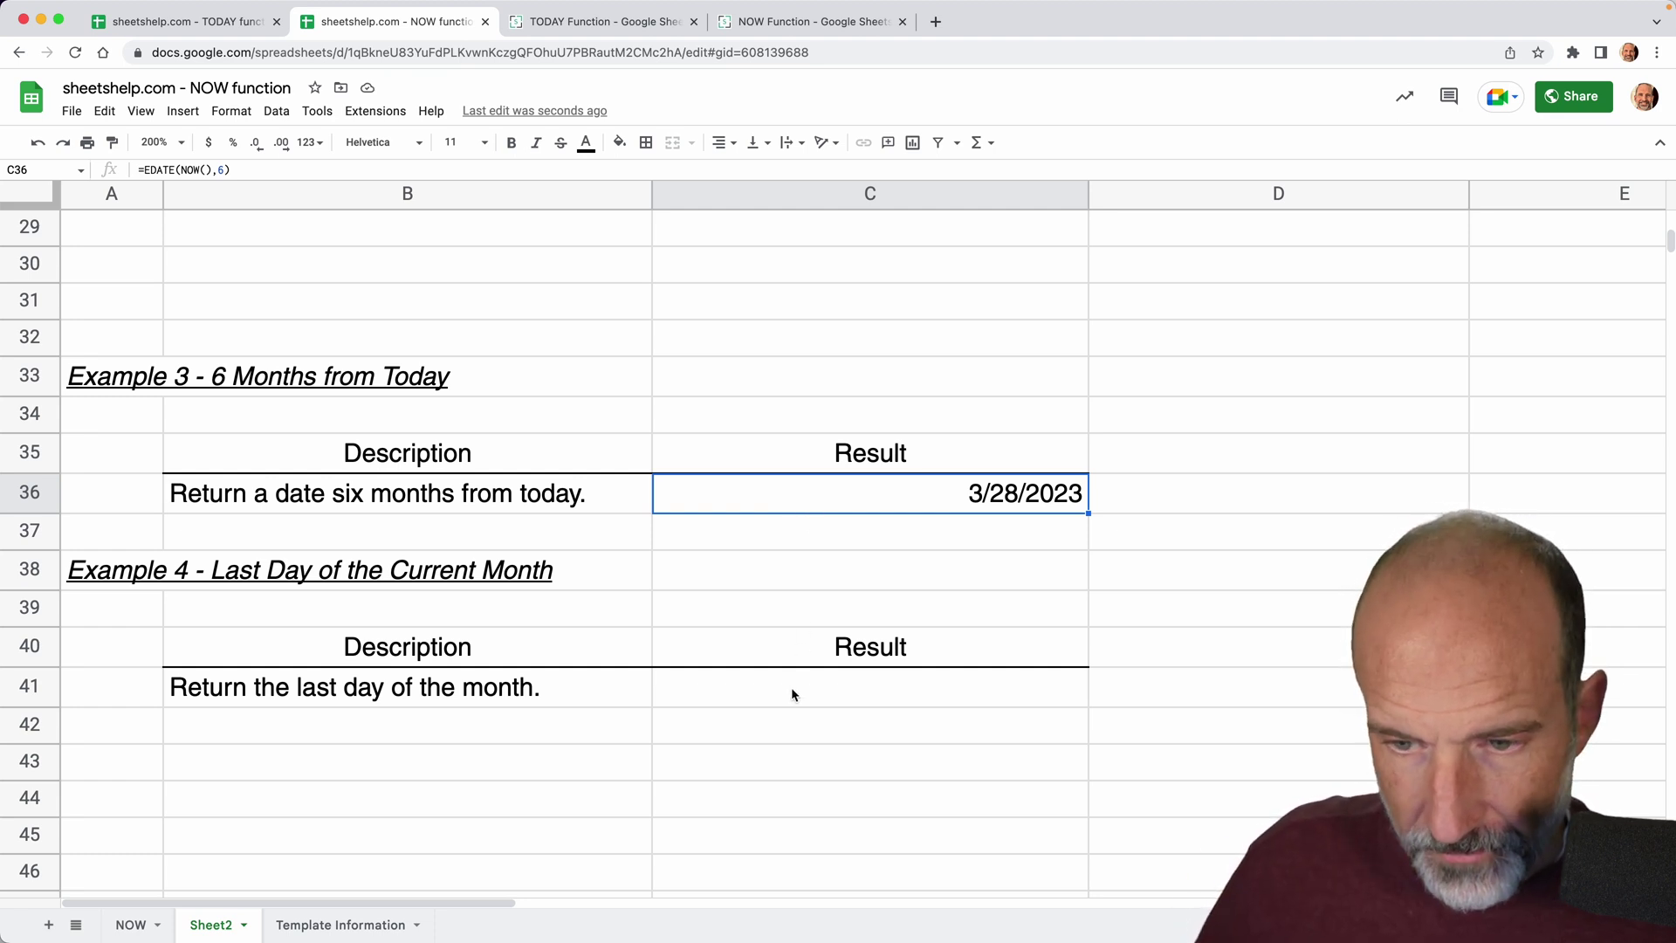
- Change the EDATE month offset to -3 so the result becomes 6/28/2022
{"action": "double_click", "coordinate": [894, 484]}
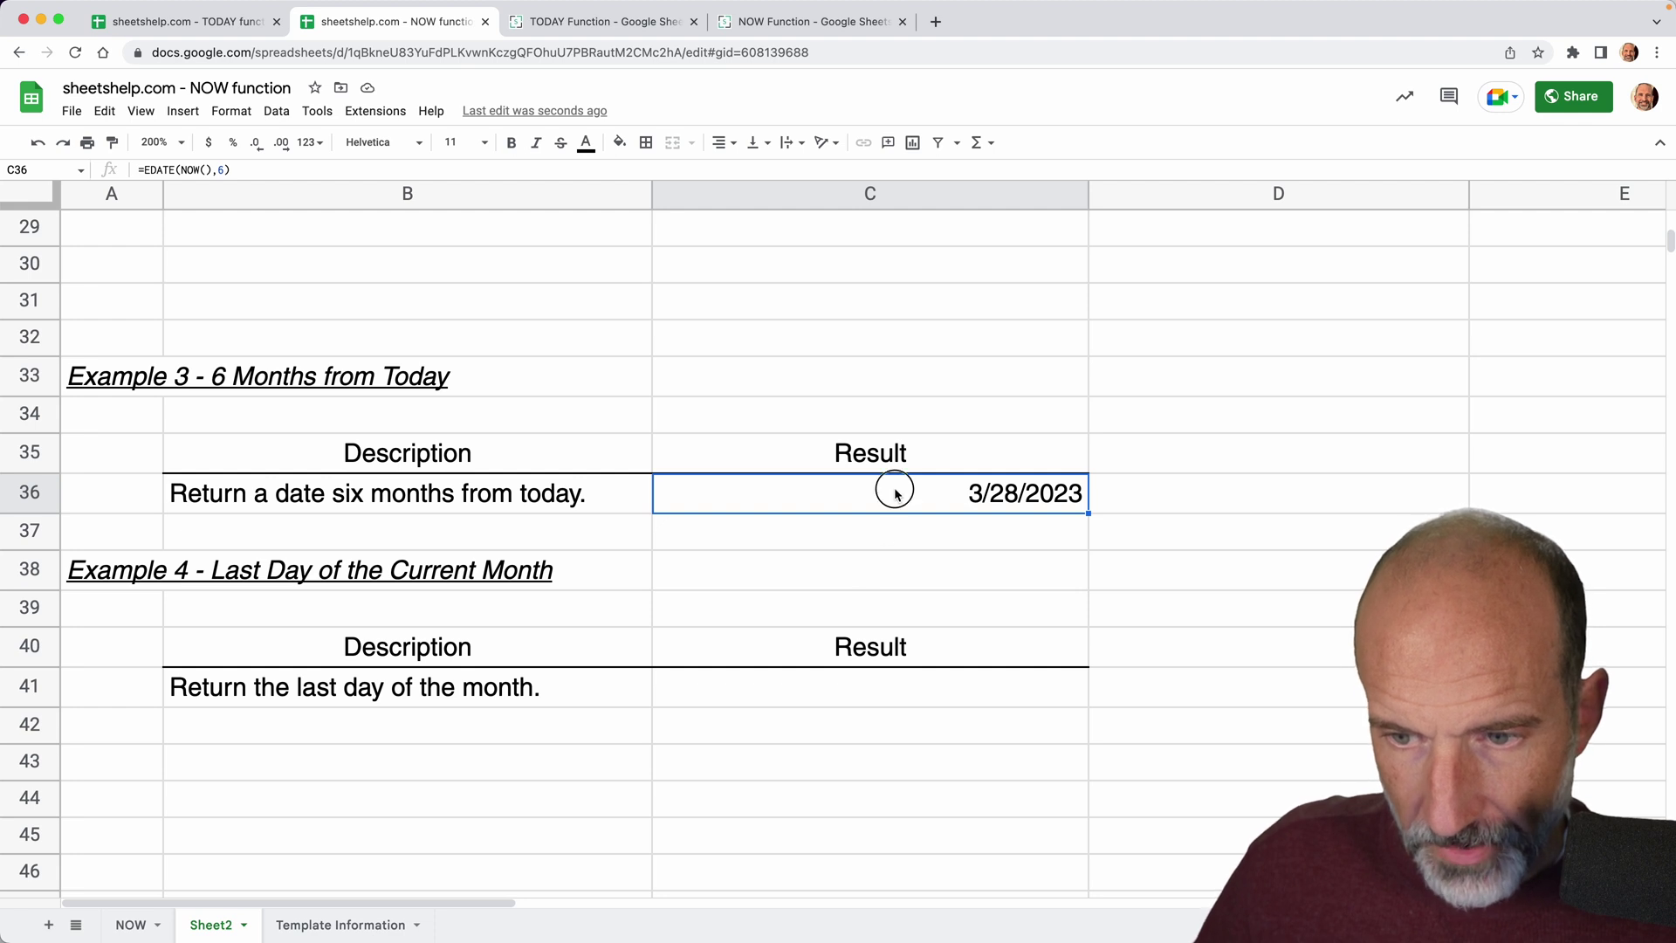
{"action": "double_click", "coordinate": [823, 491]}
{"action": "type", "text": "-3"}
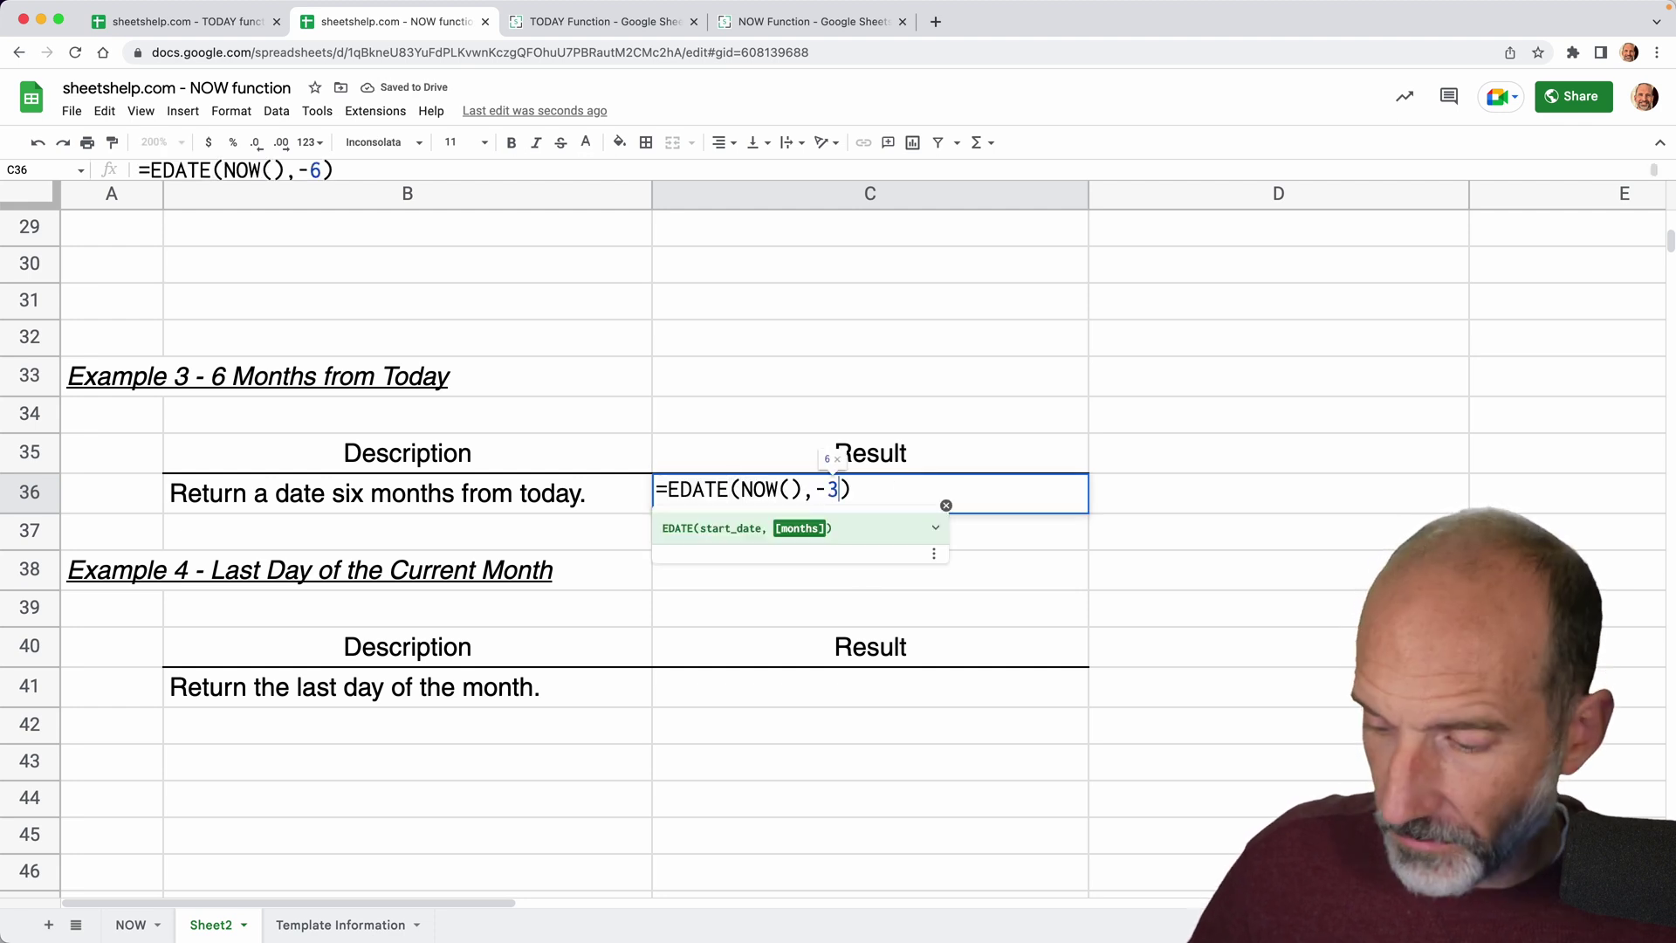
{"action": "key", "text": "Return"}
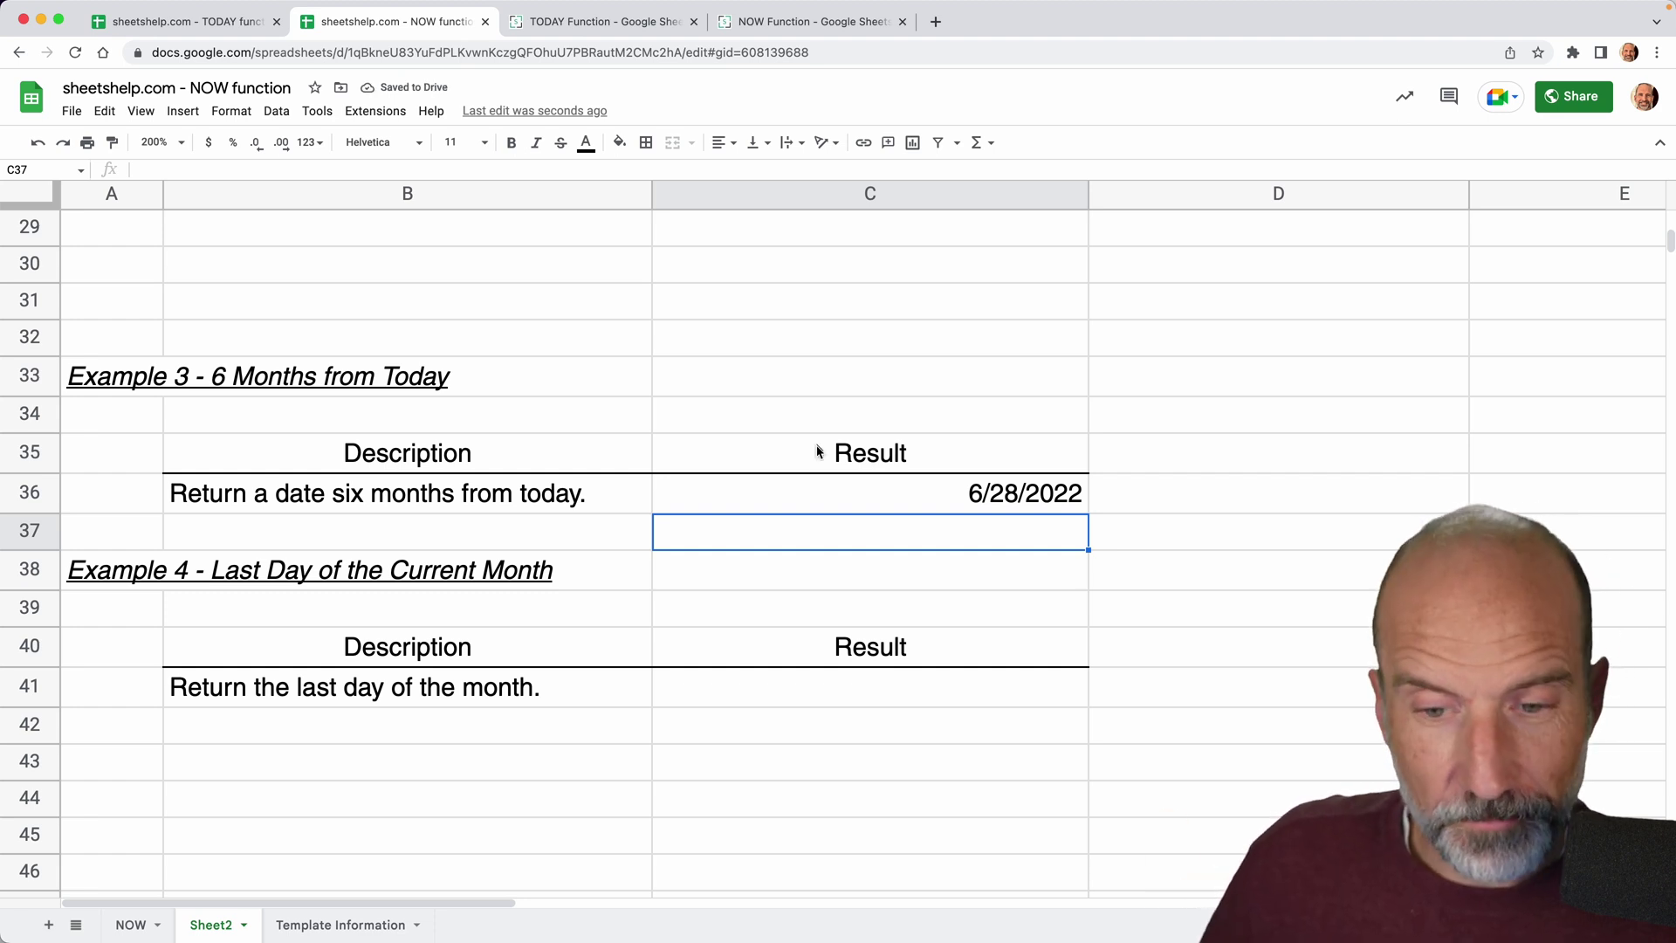
{"action": "left_click", "coordinate": [800, 686]}
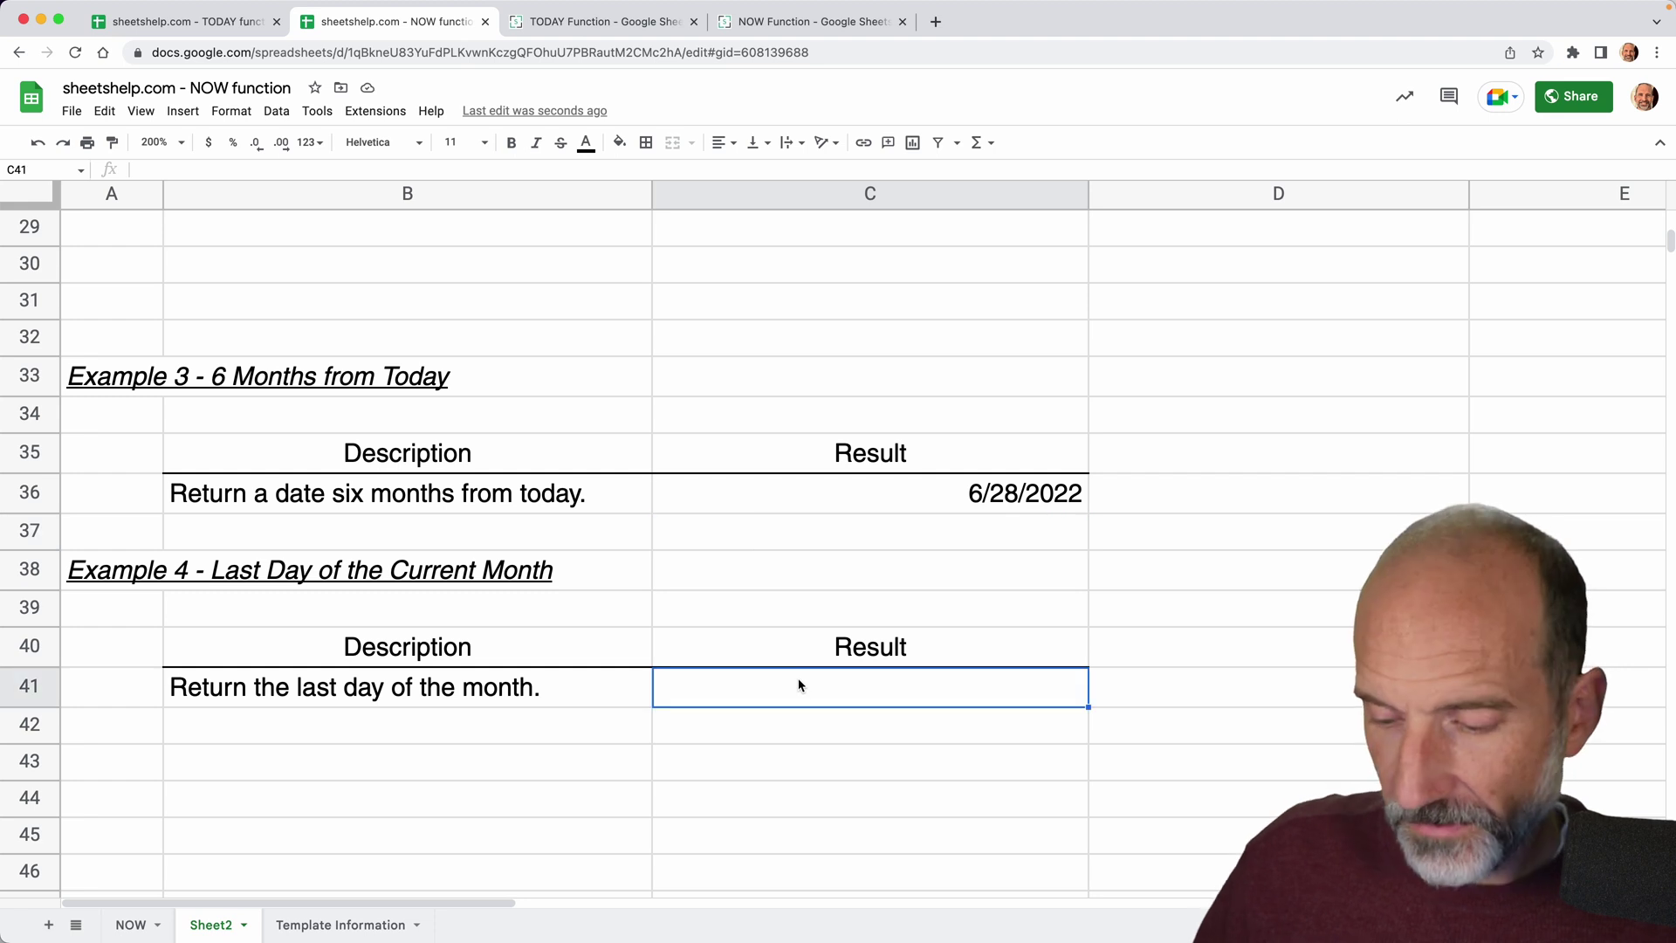
- Enter =EOMONTH(TODAY(),0) in C41 to get the month's last day, 9/30/2022
{"action": "type", "text": "="}
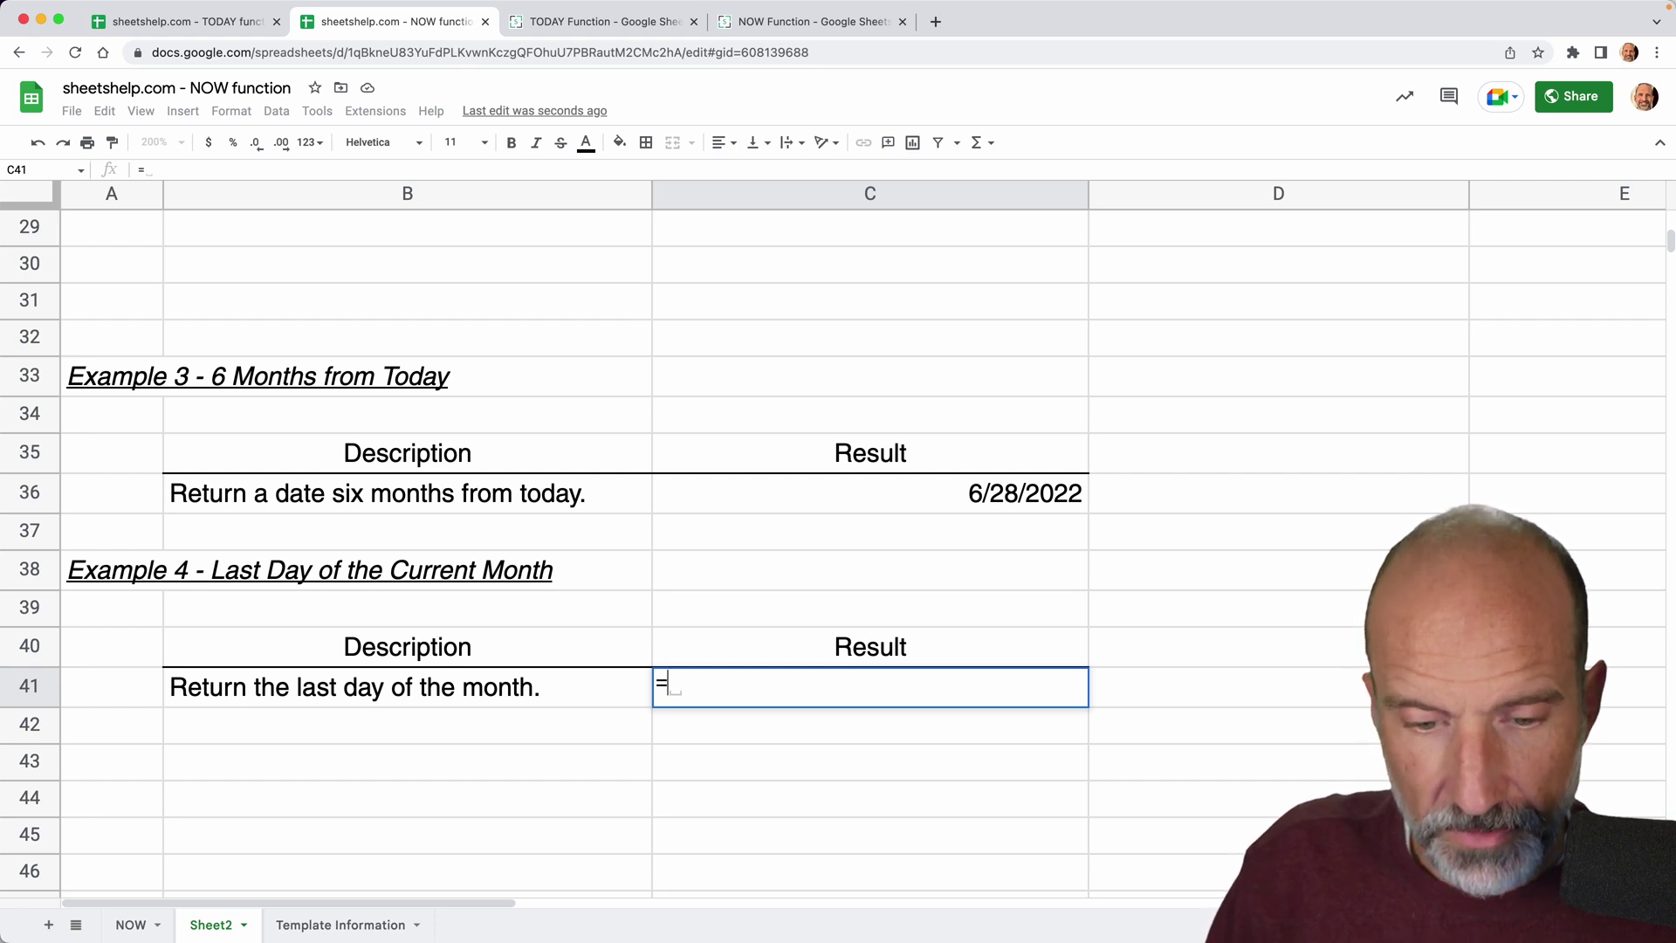
{"action": "type", "text": "EOM"}
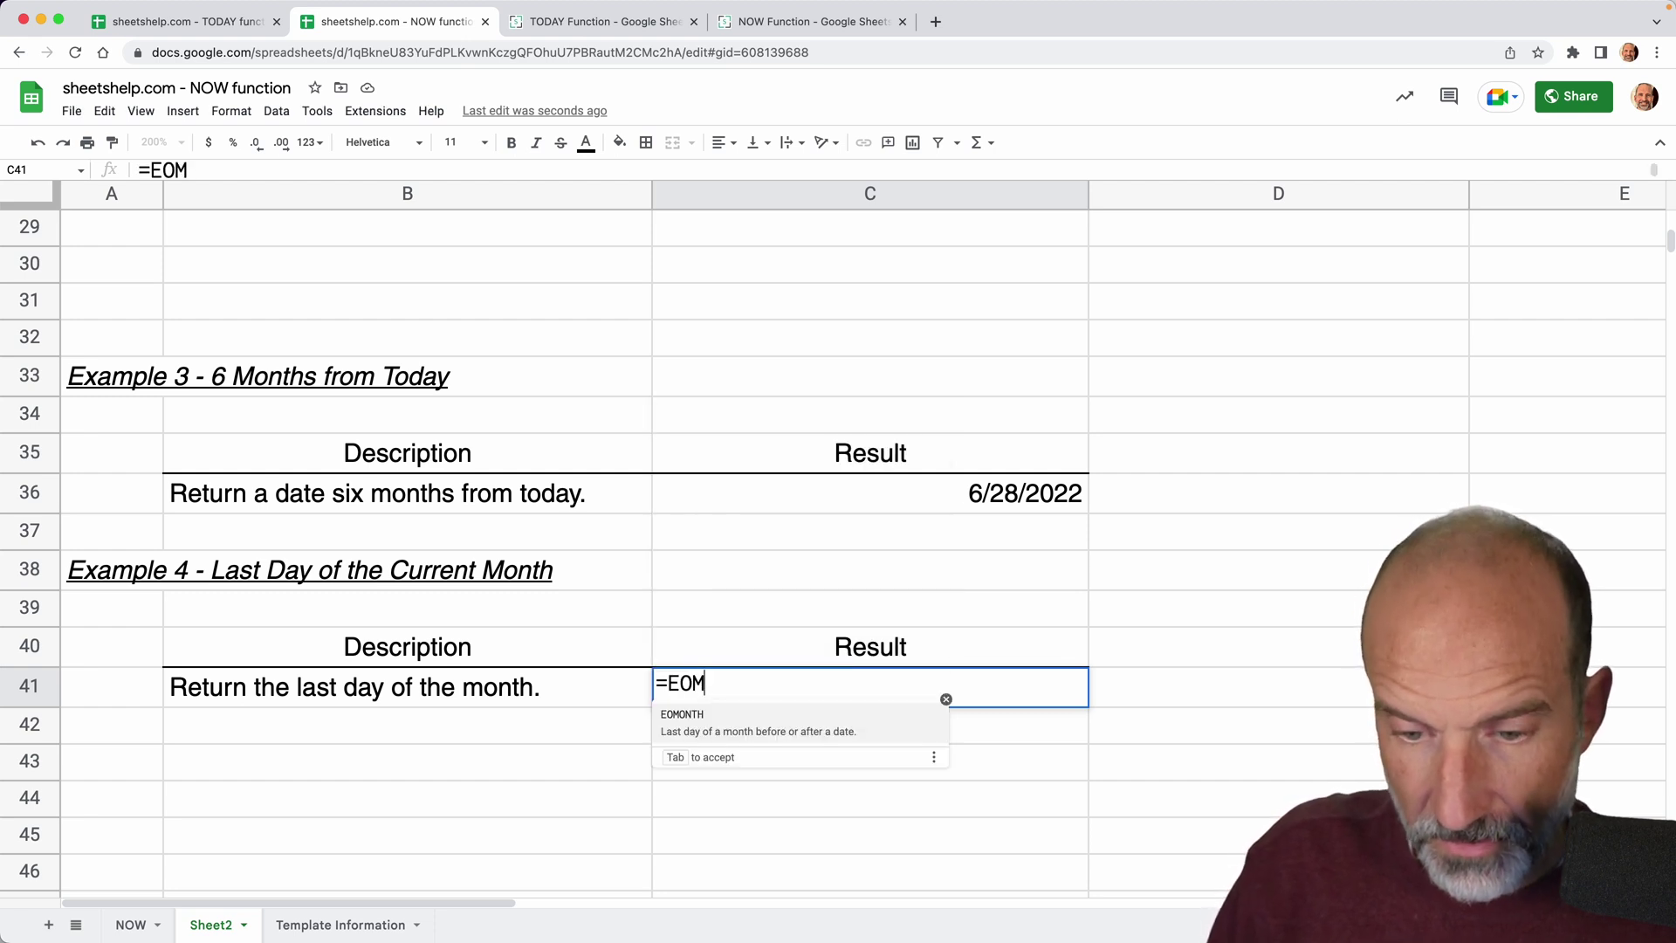
{"action": "type", "text": "ONTH("}
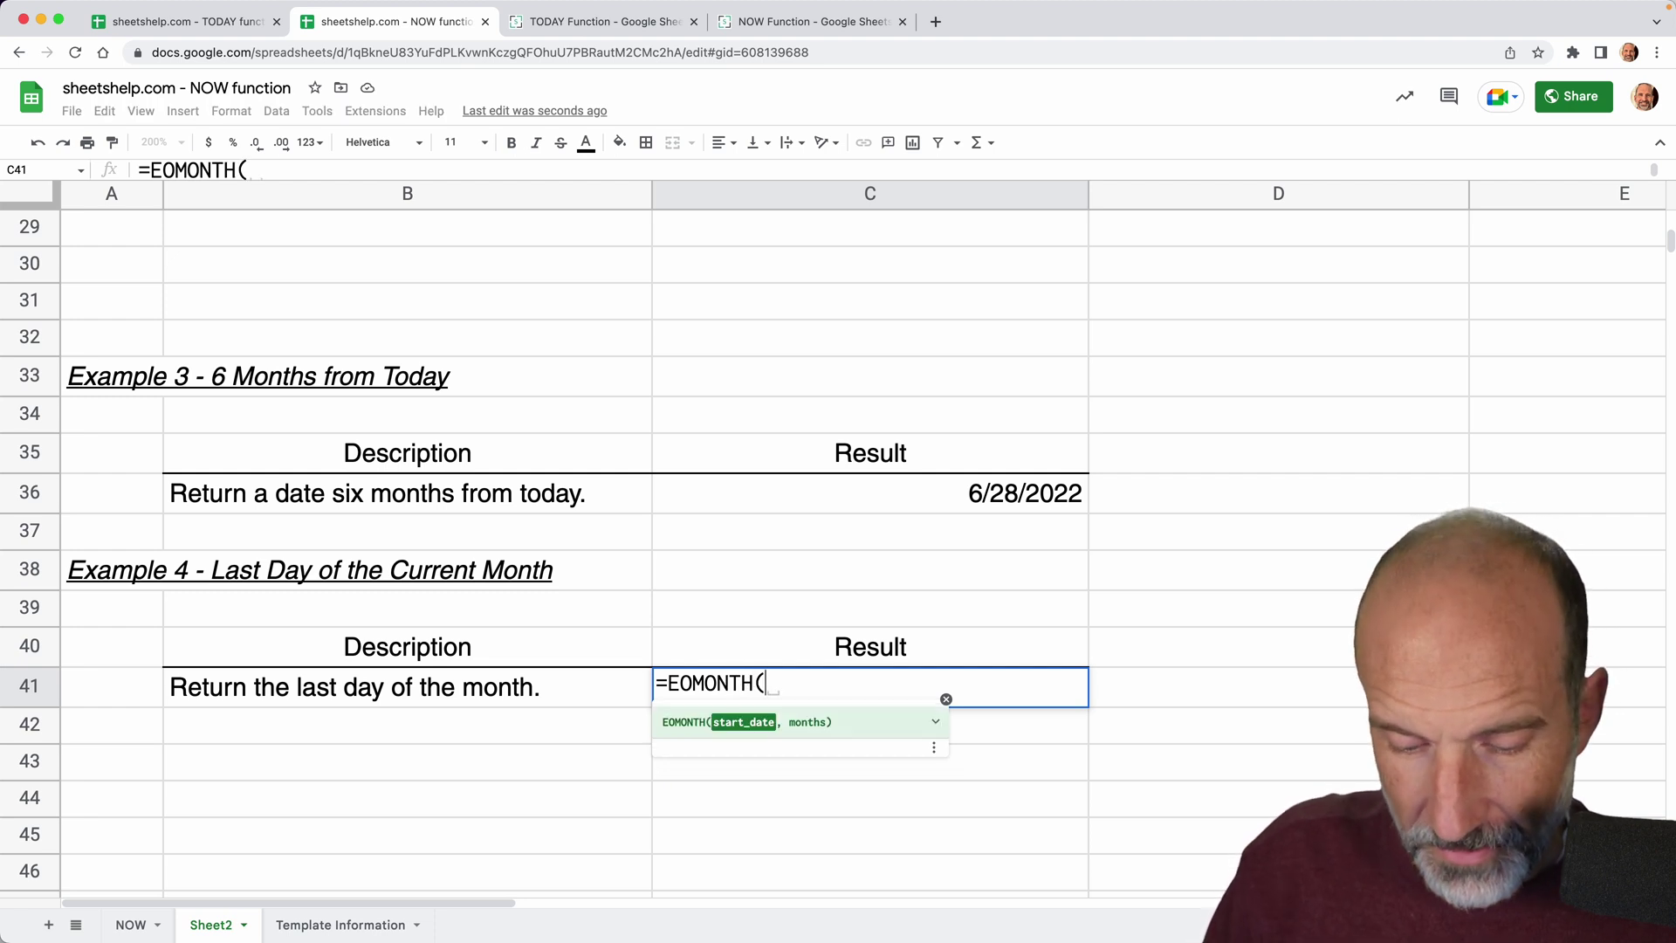
{"action": "type", "text": "TODAY"}
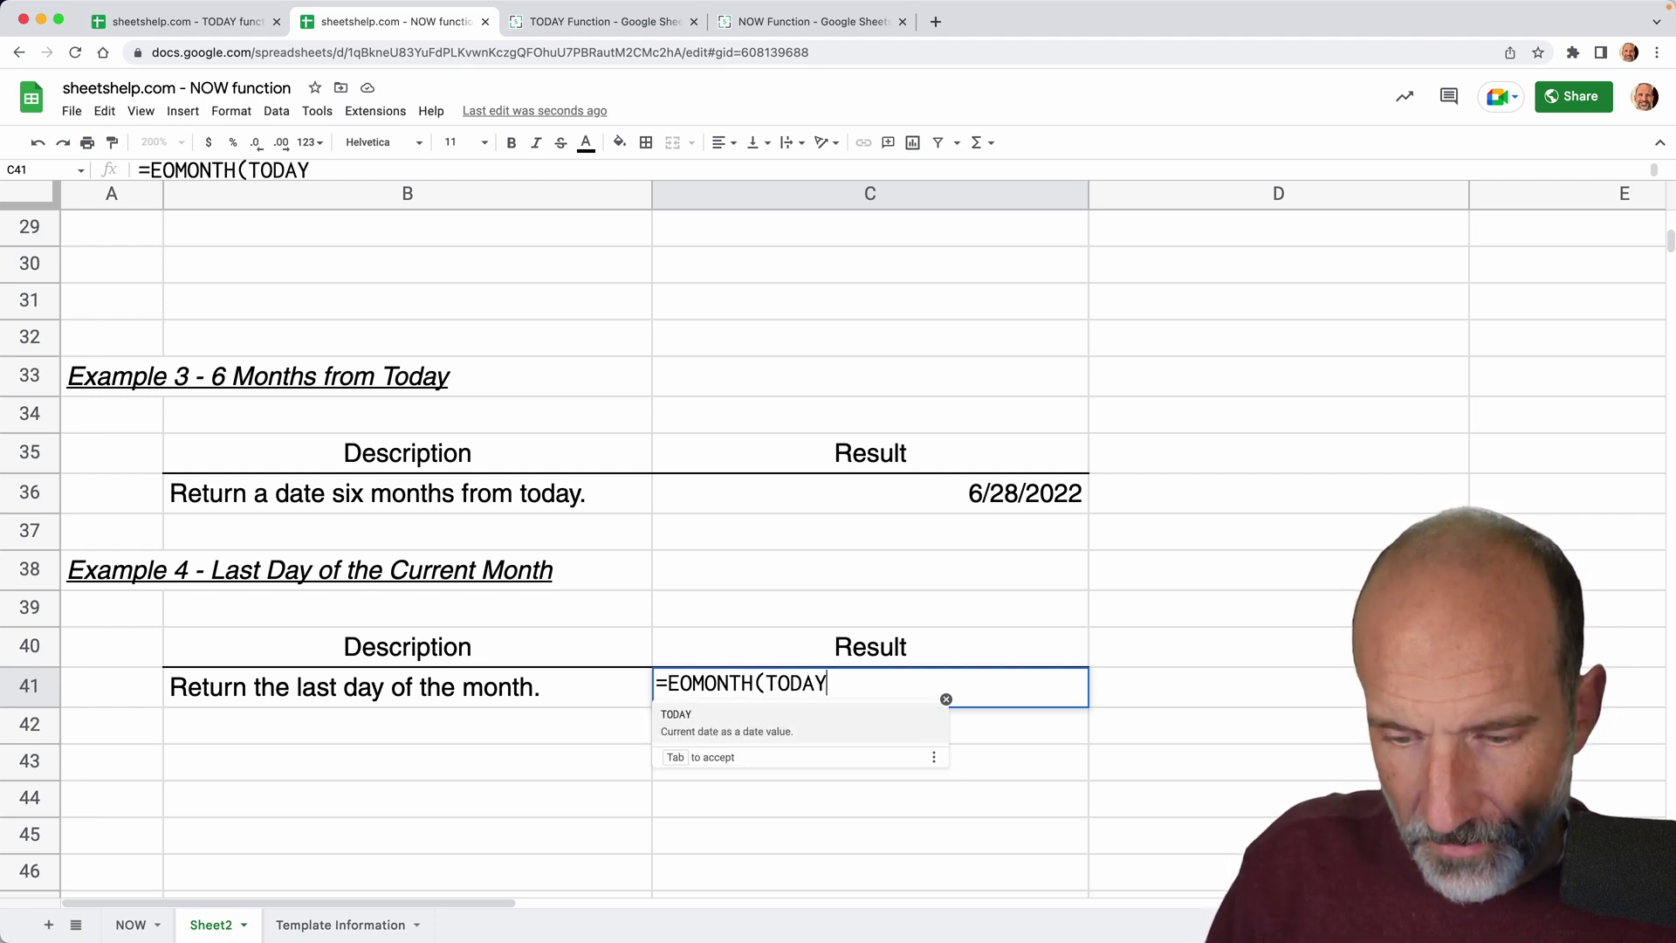
{"action": "type", "text": "()"}
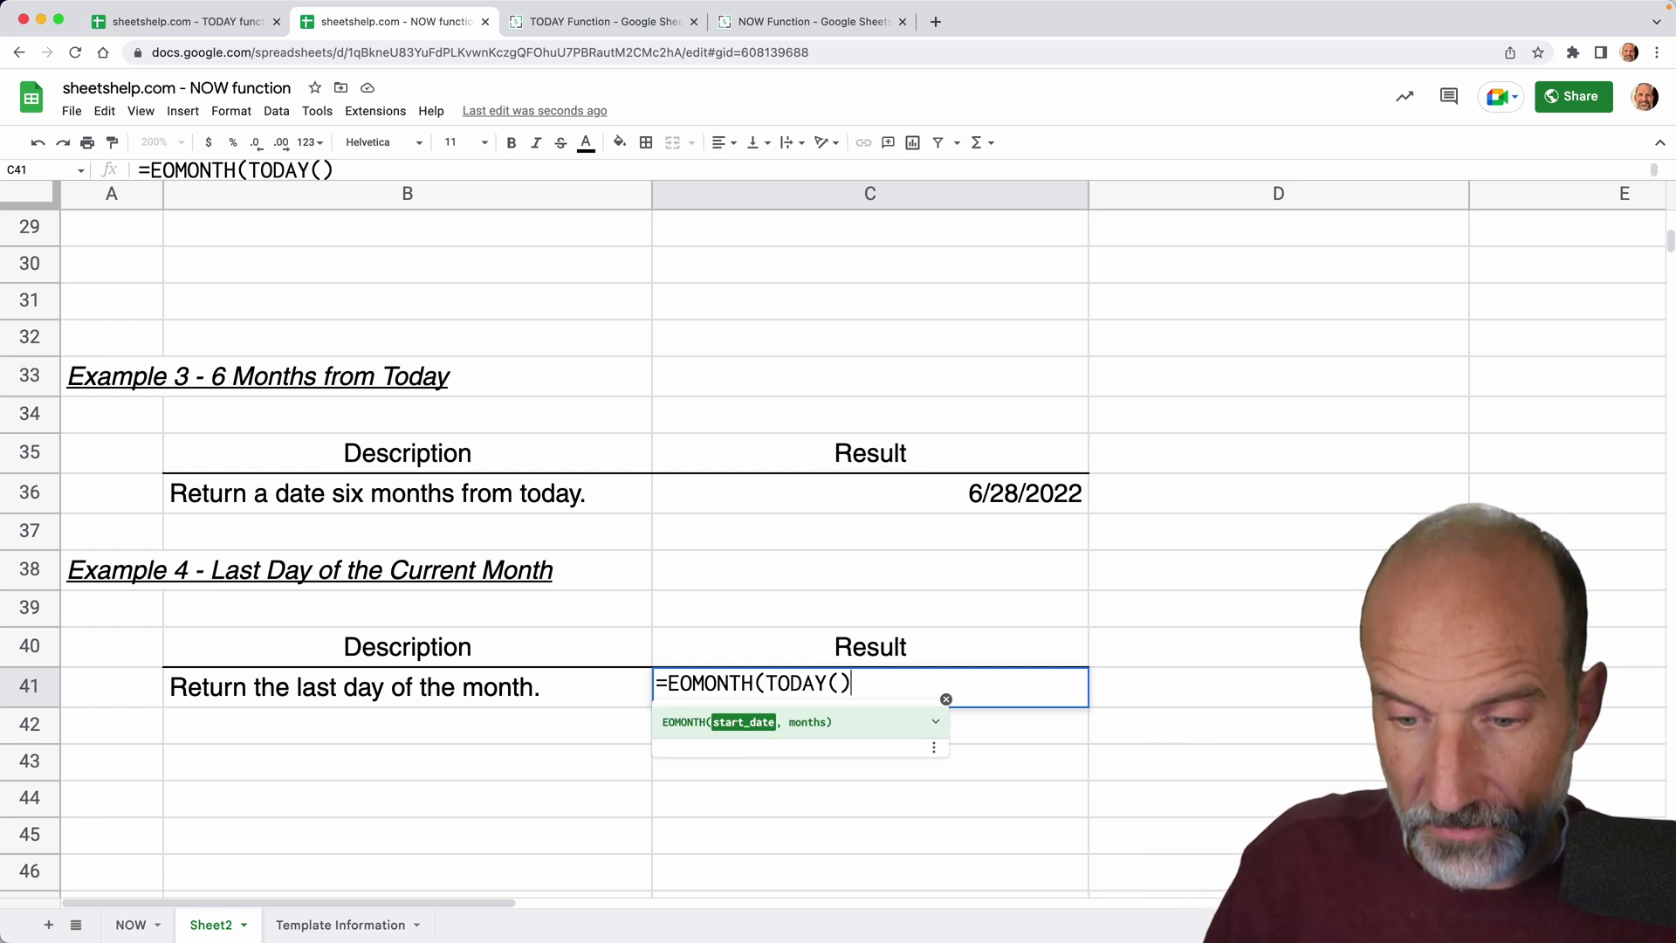
{"action": "type", "text": ","}
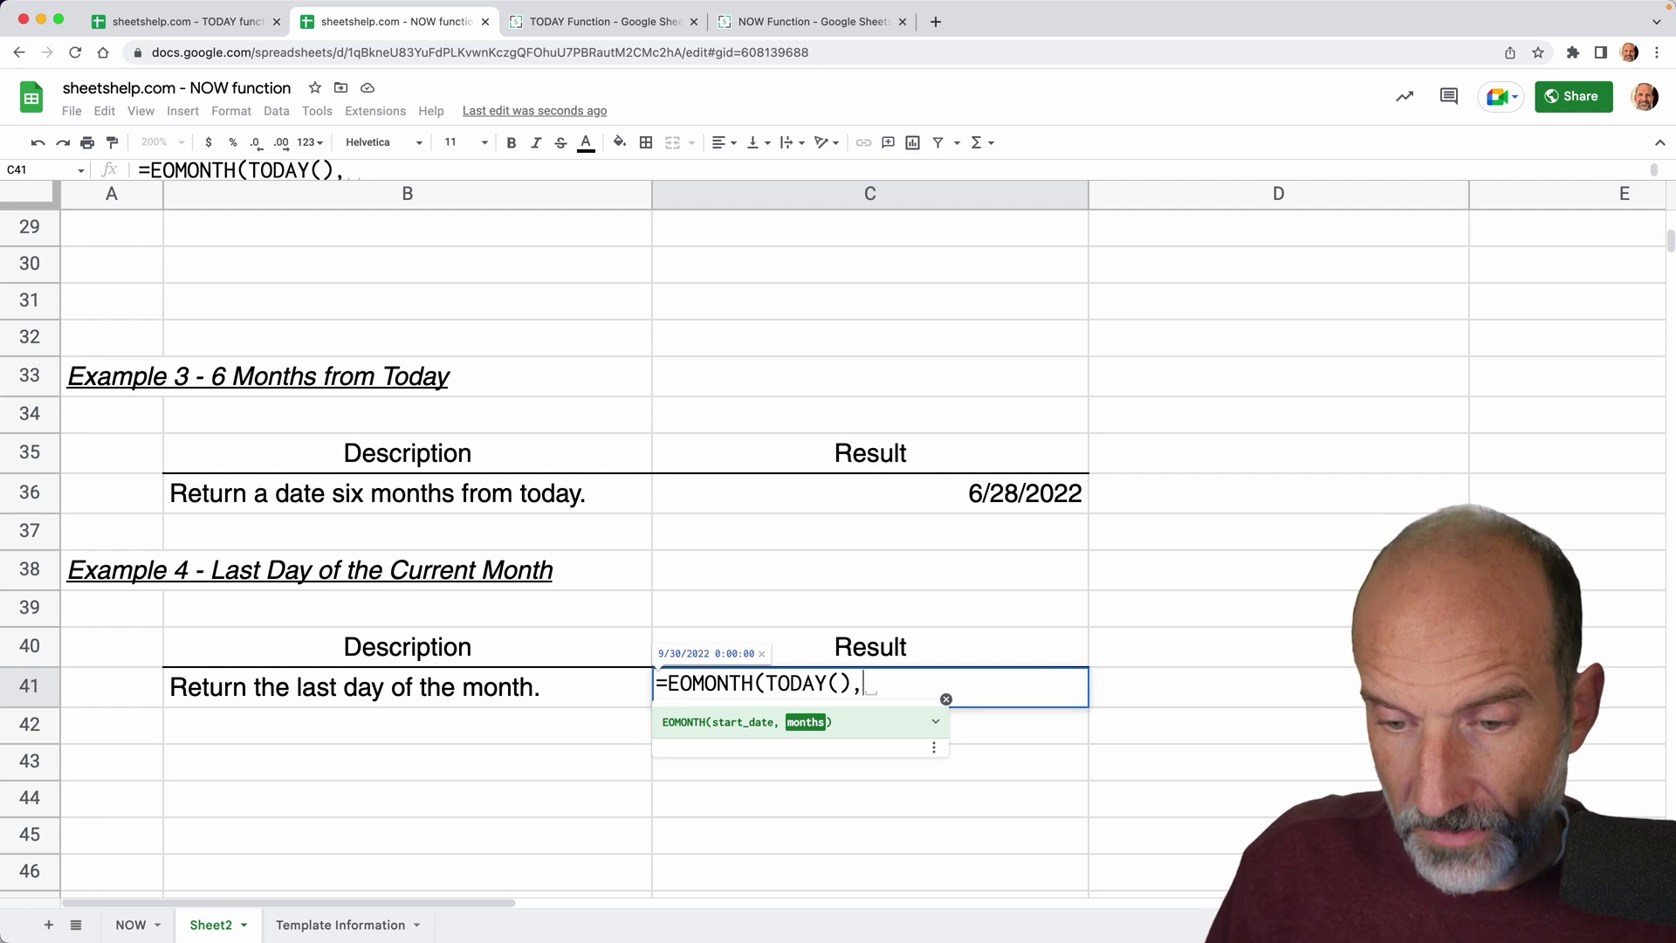
{"action": "type", "text": "0"}
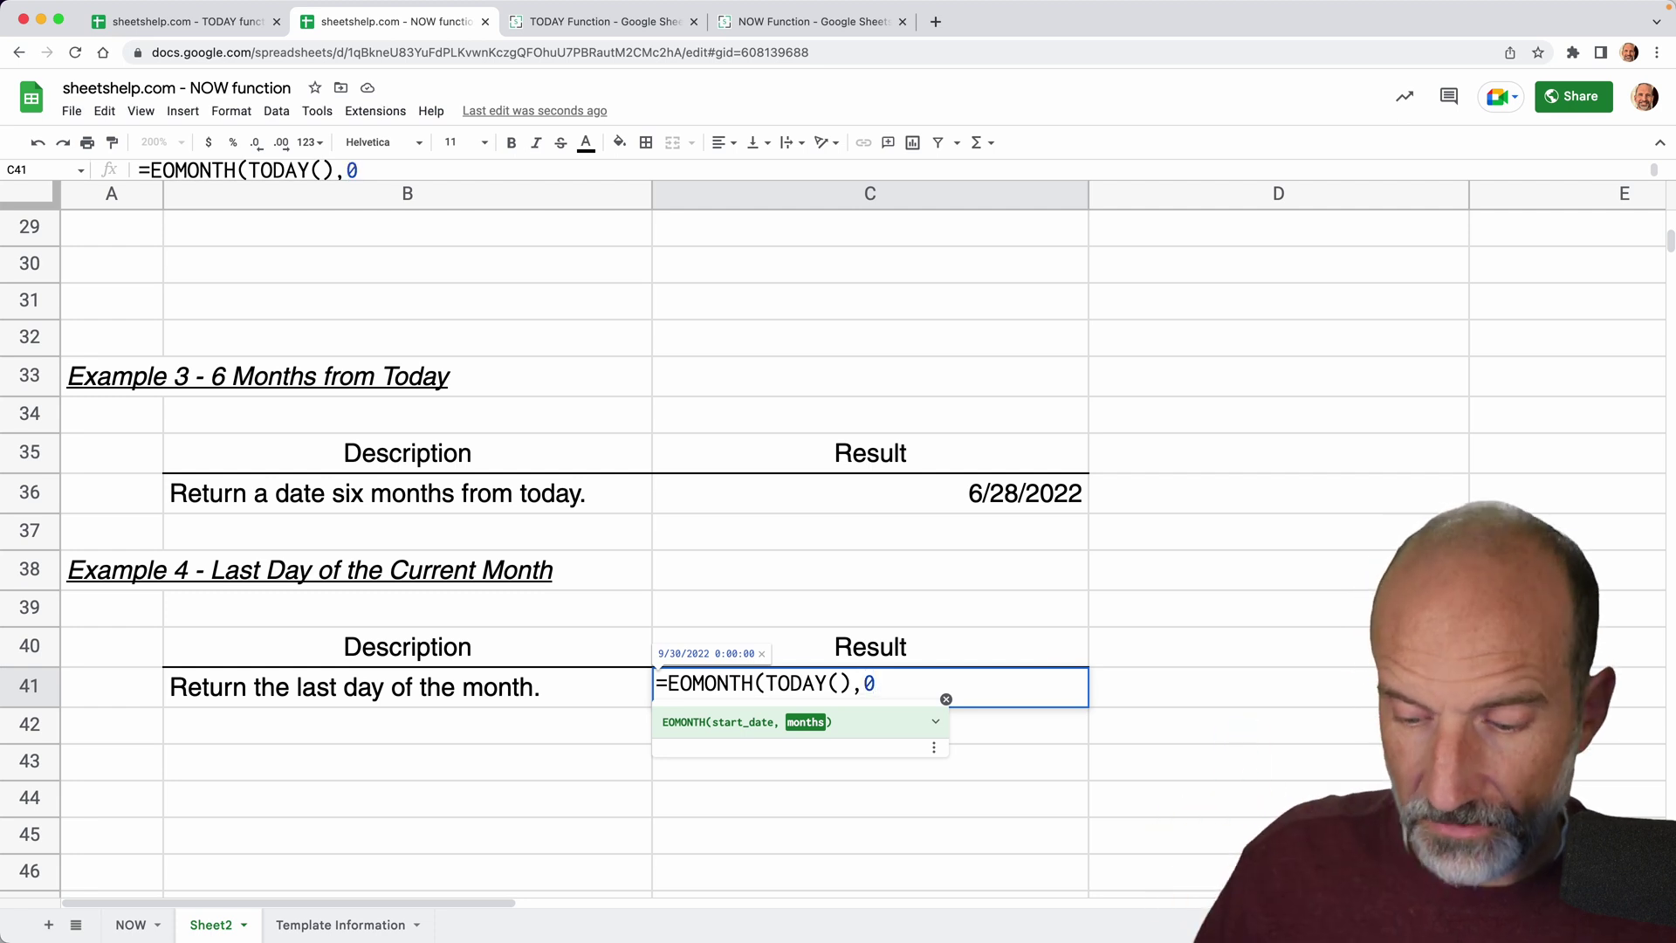
{"action": "type", "text": ")"}
{"action": "key", "text": "Return"}
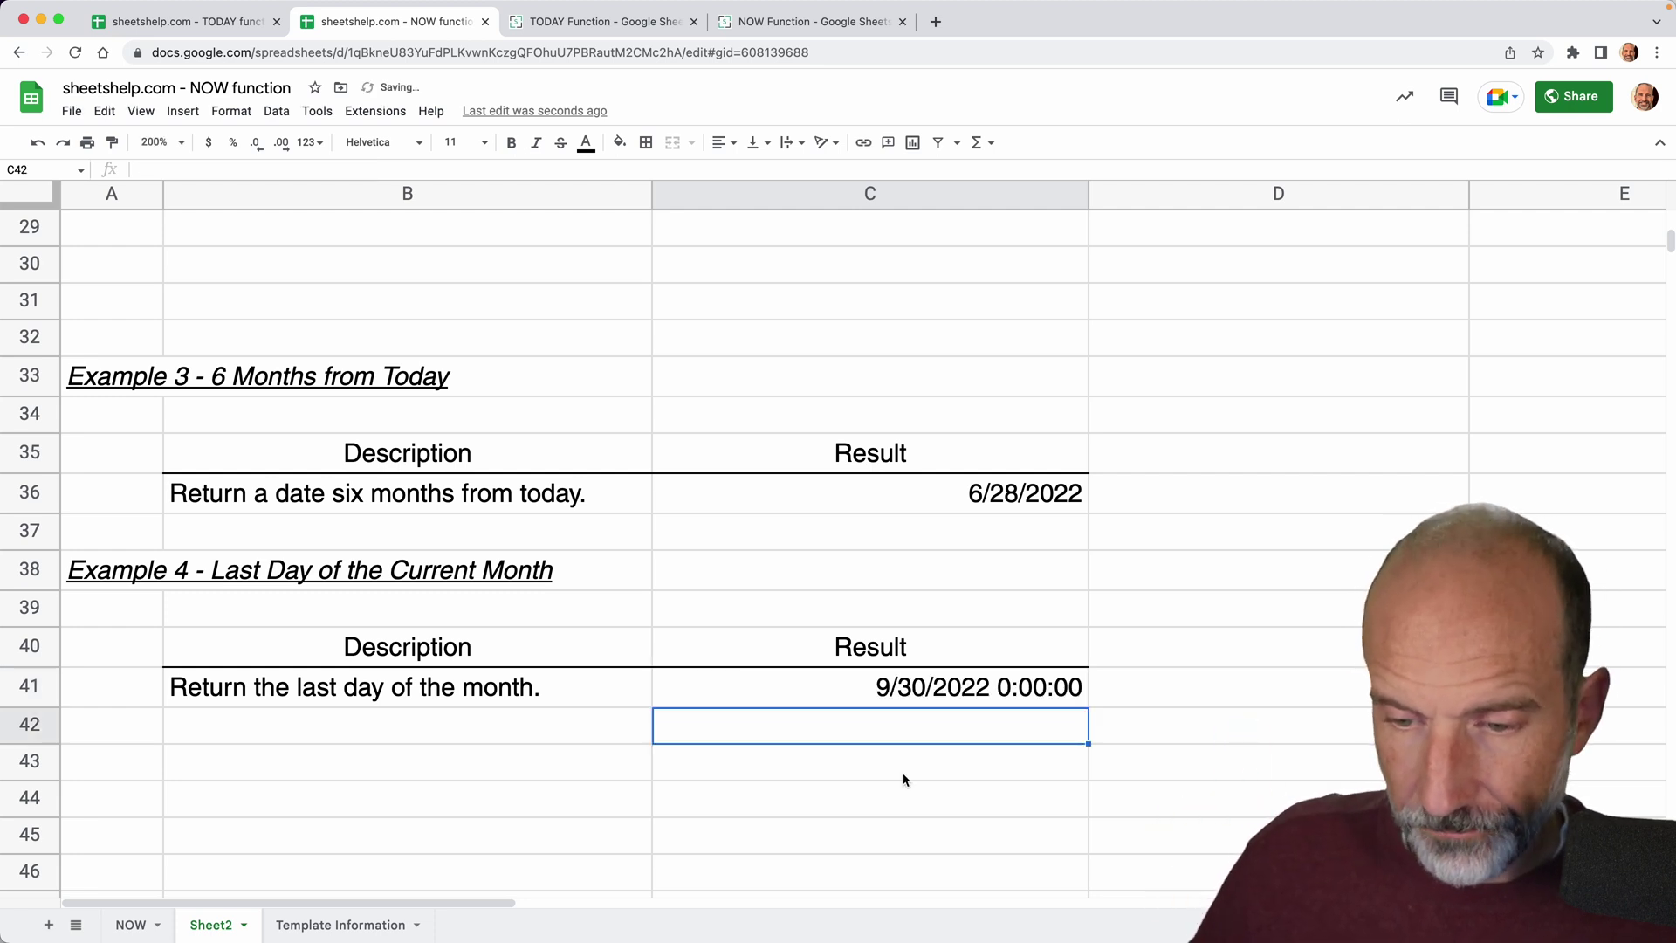
{"action": "left_click", "coordinate": [869, 697]}
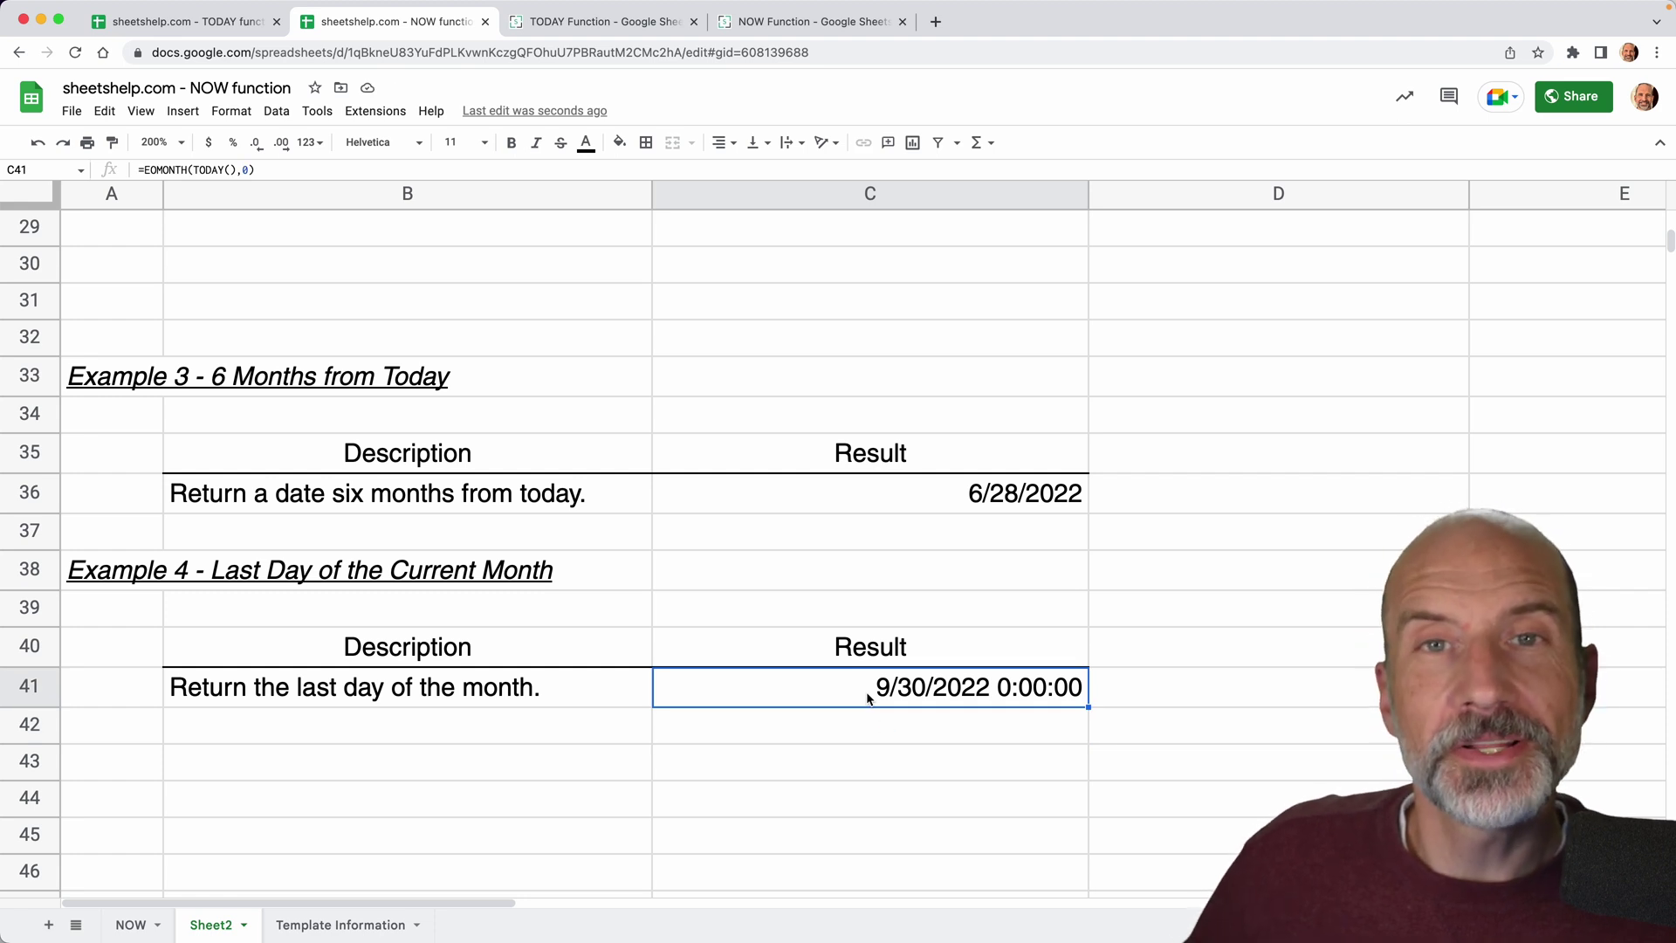
- Apply the Date number format to C41 so it reads 9/30/2022
{"action": "left_click", "coordinate": [244, 108]}
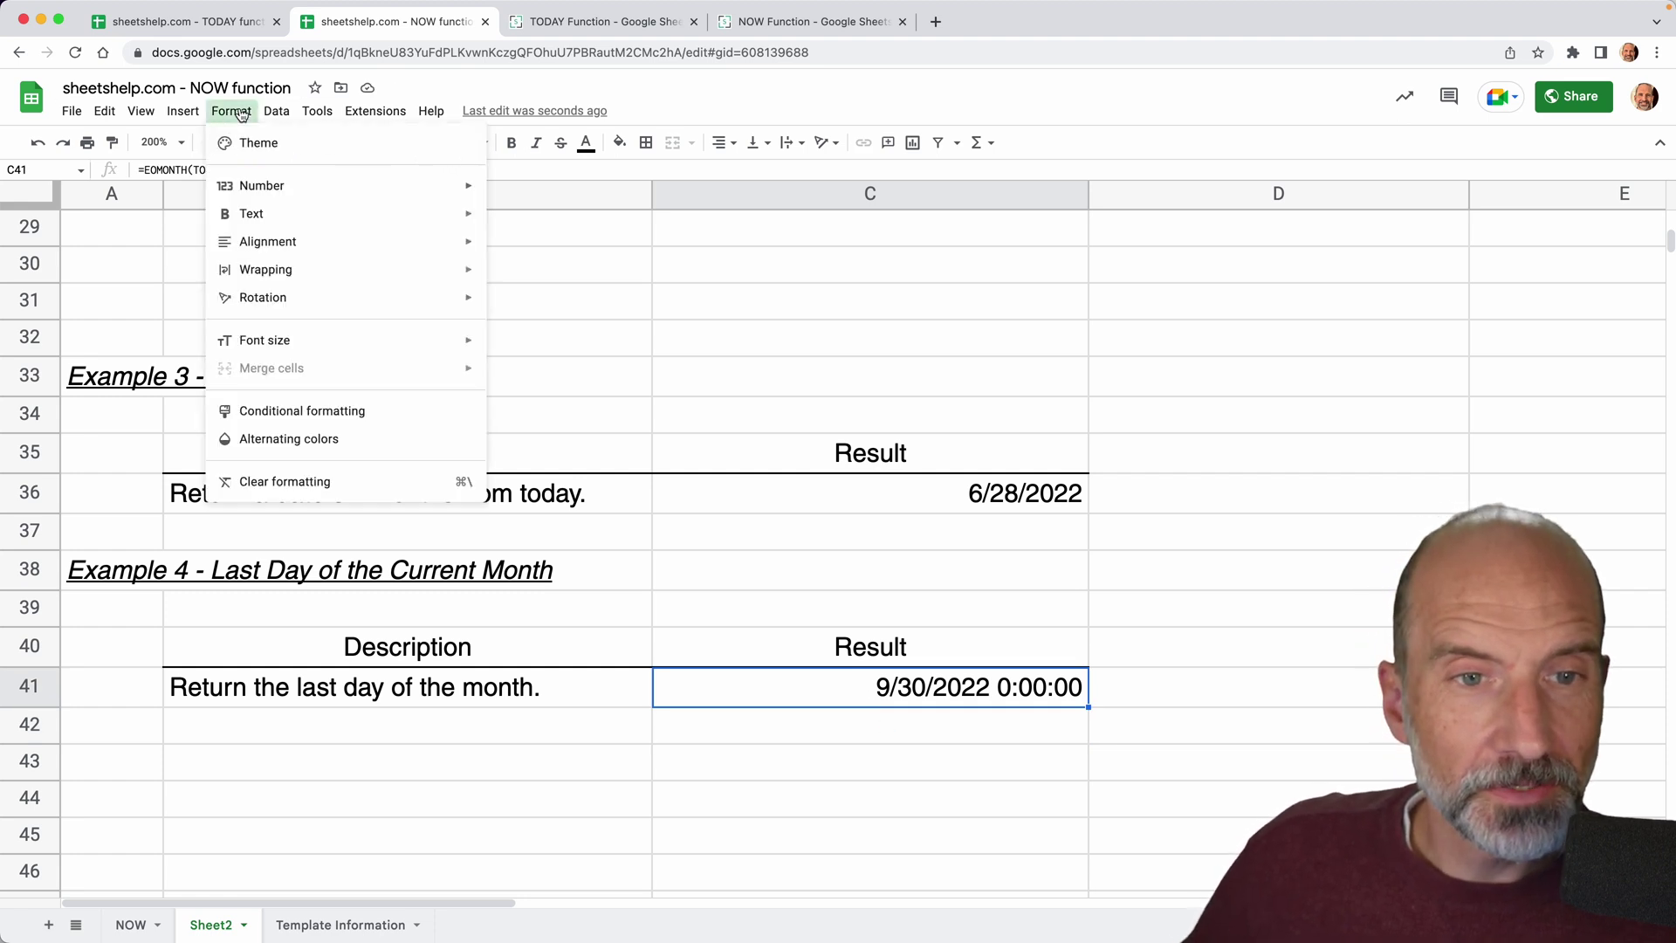
{"action": "mouse_move", "coordinate": [376, 192]}
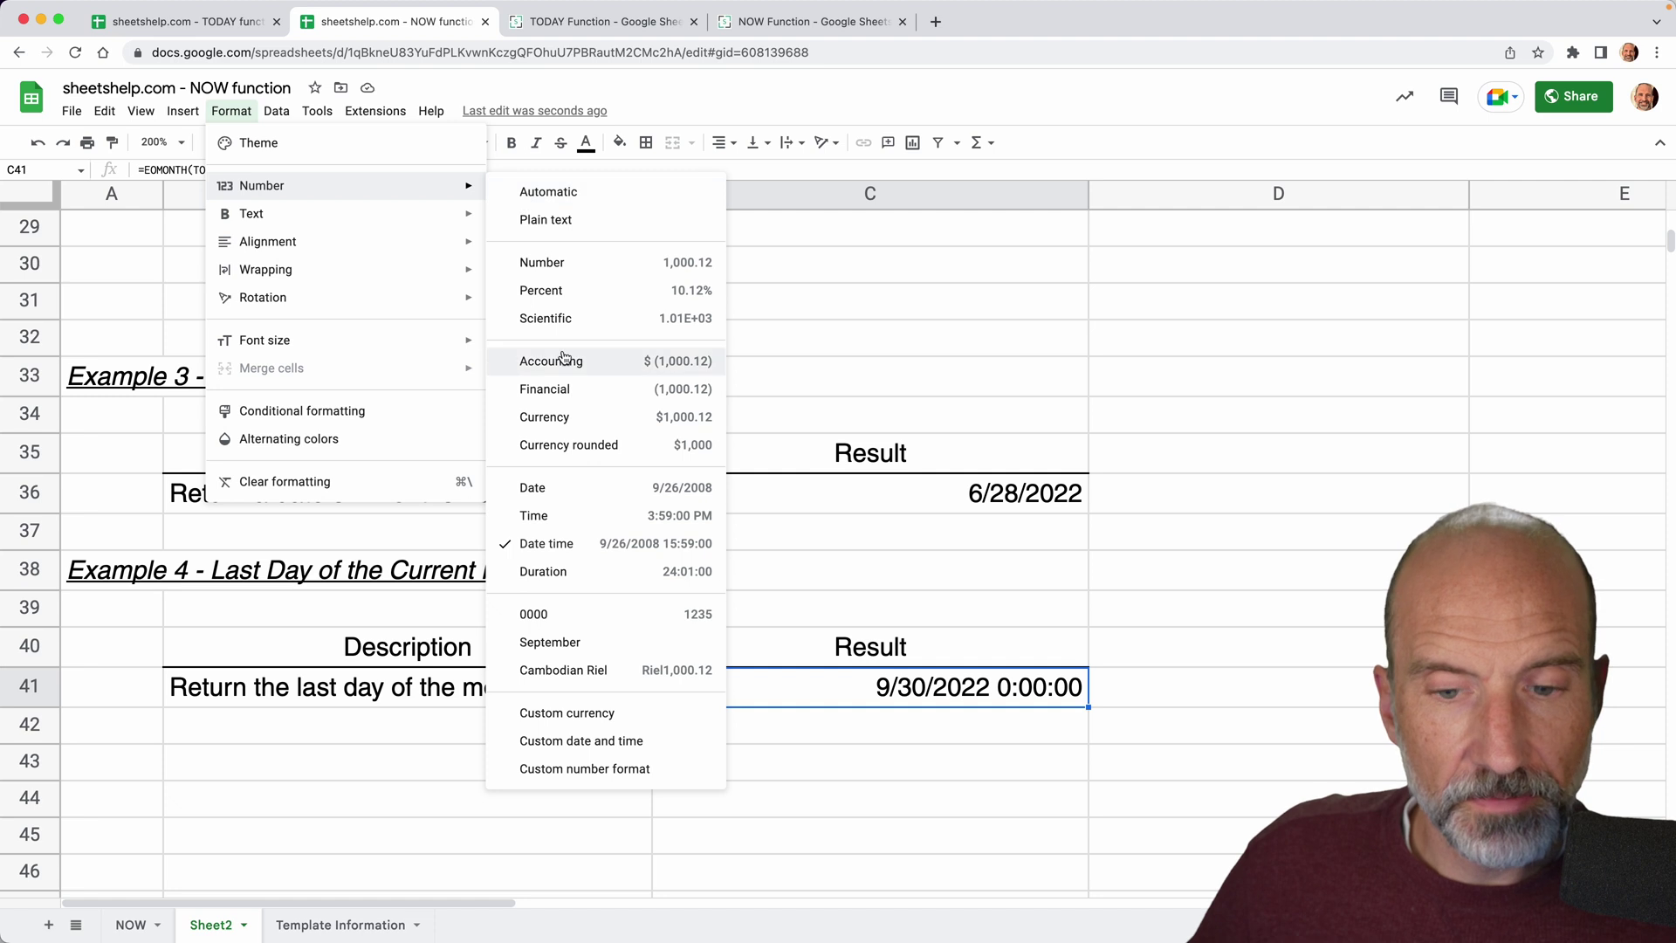
{"action": "left_click", "coordinate": [581, 487]}
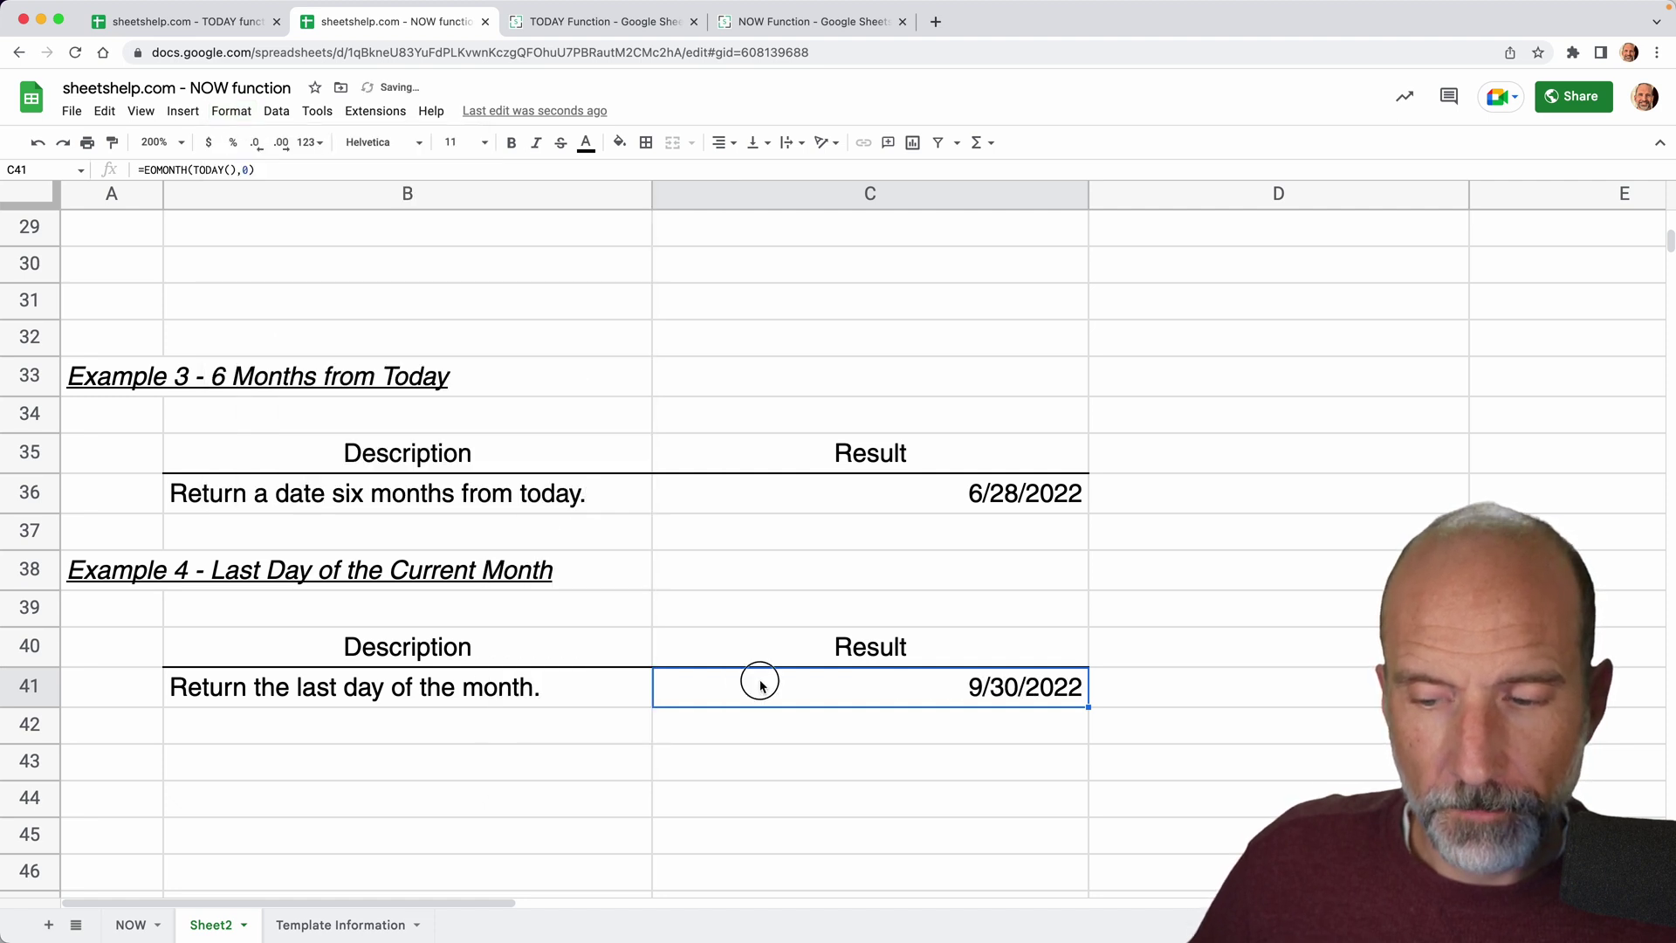
{"action": "key", "text": "Down"}
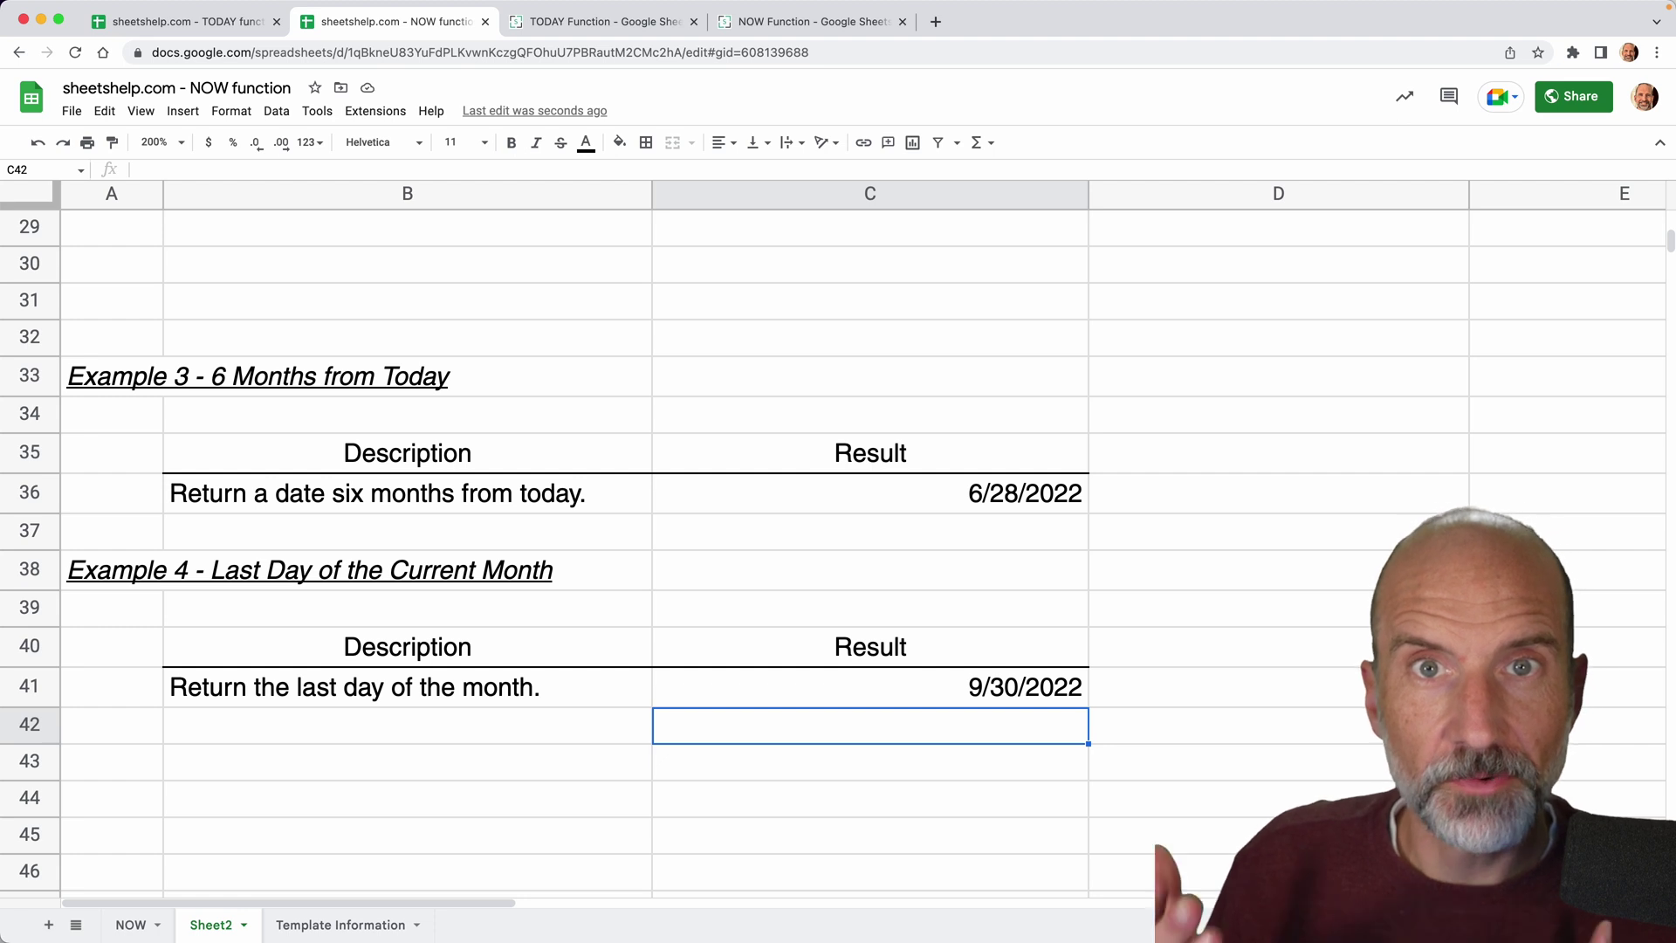